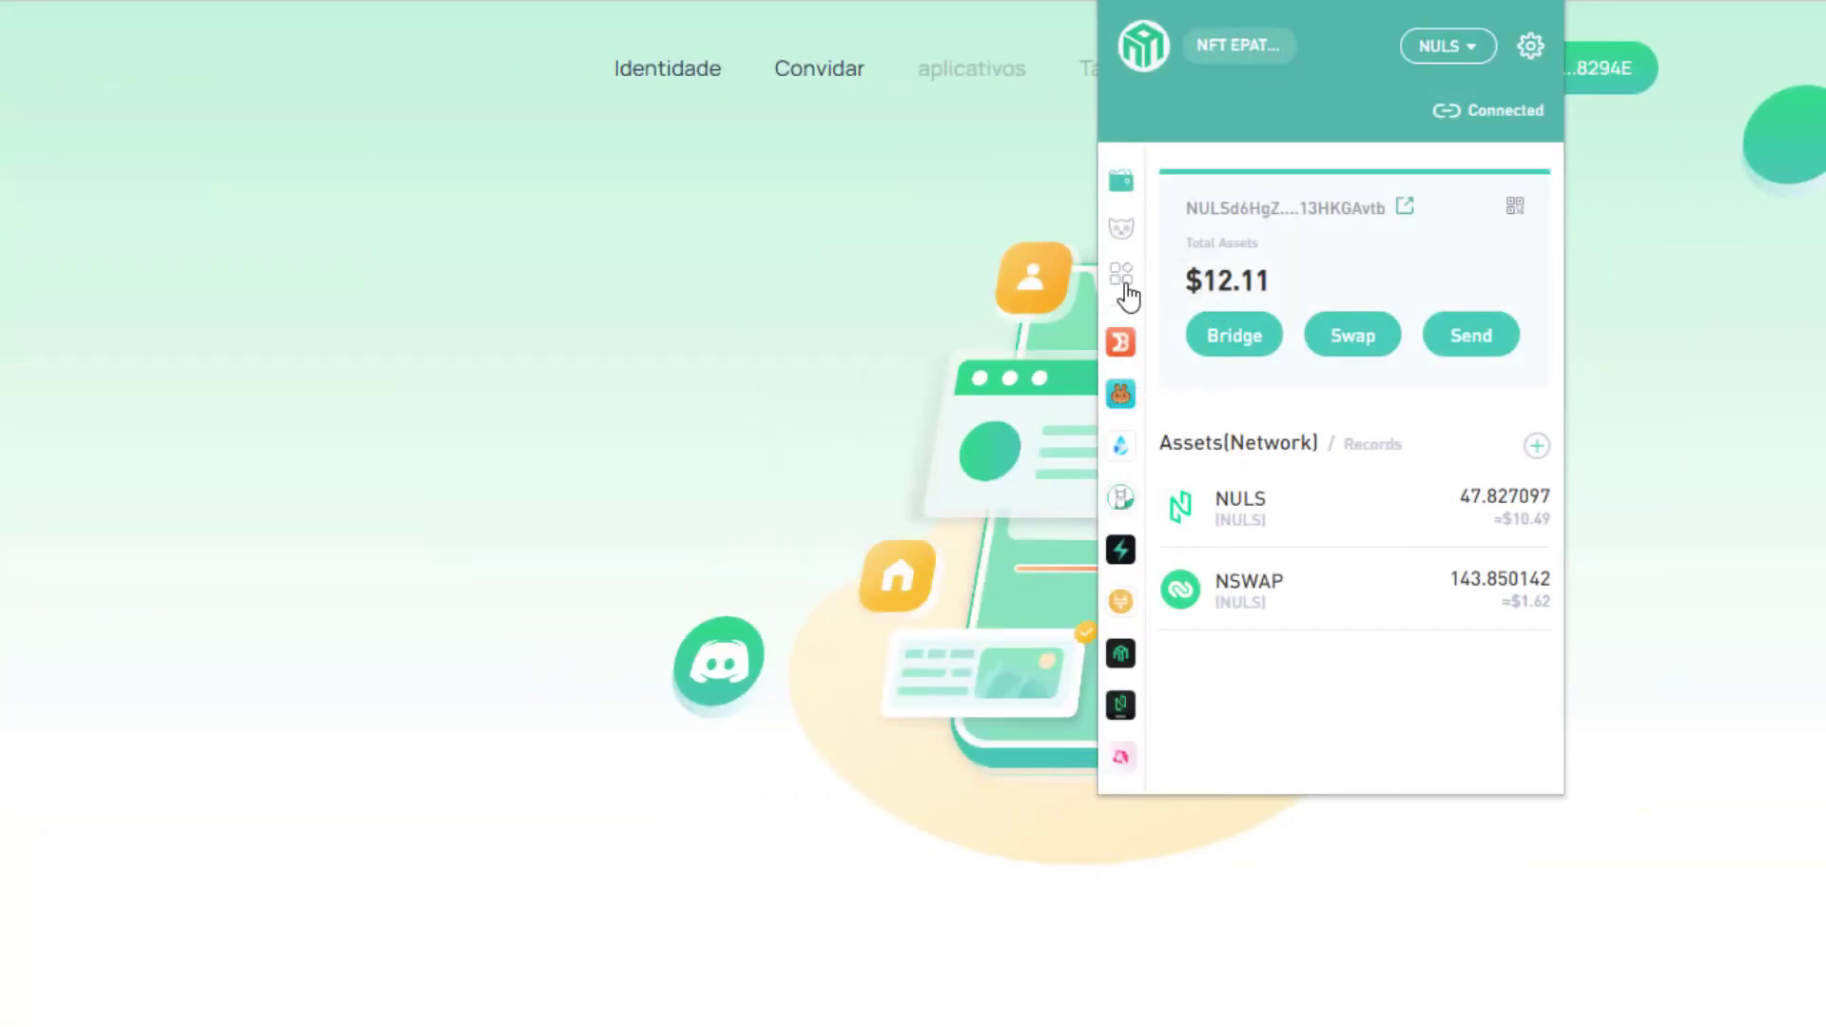
- Search the wallet's app directory for NulsSwap
left_click(1124, 278)
left_click(1264, 247)
type("nulsw")
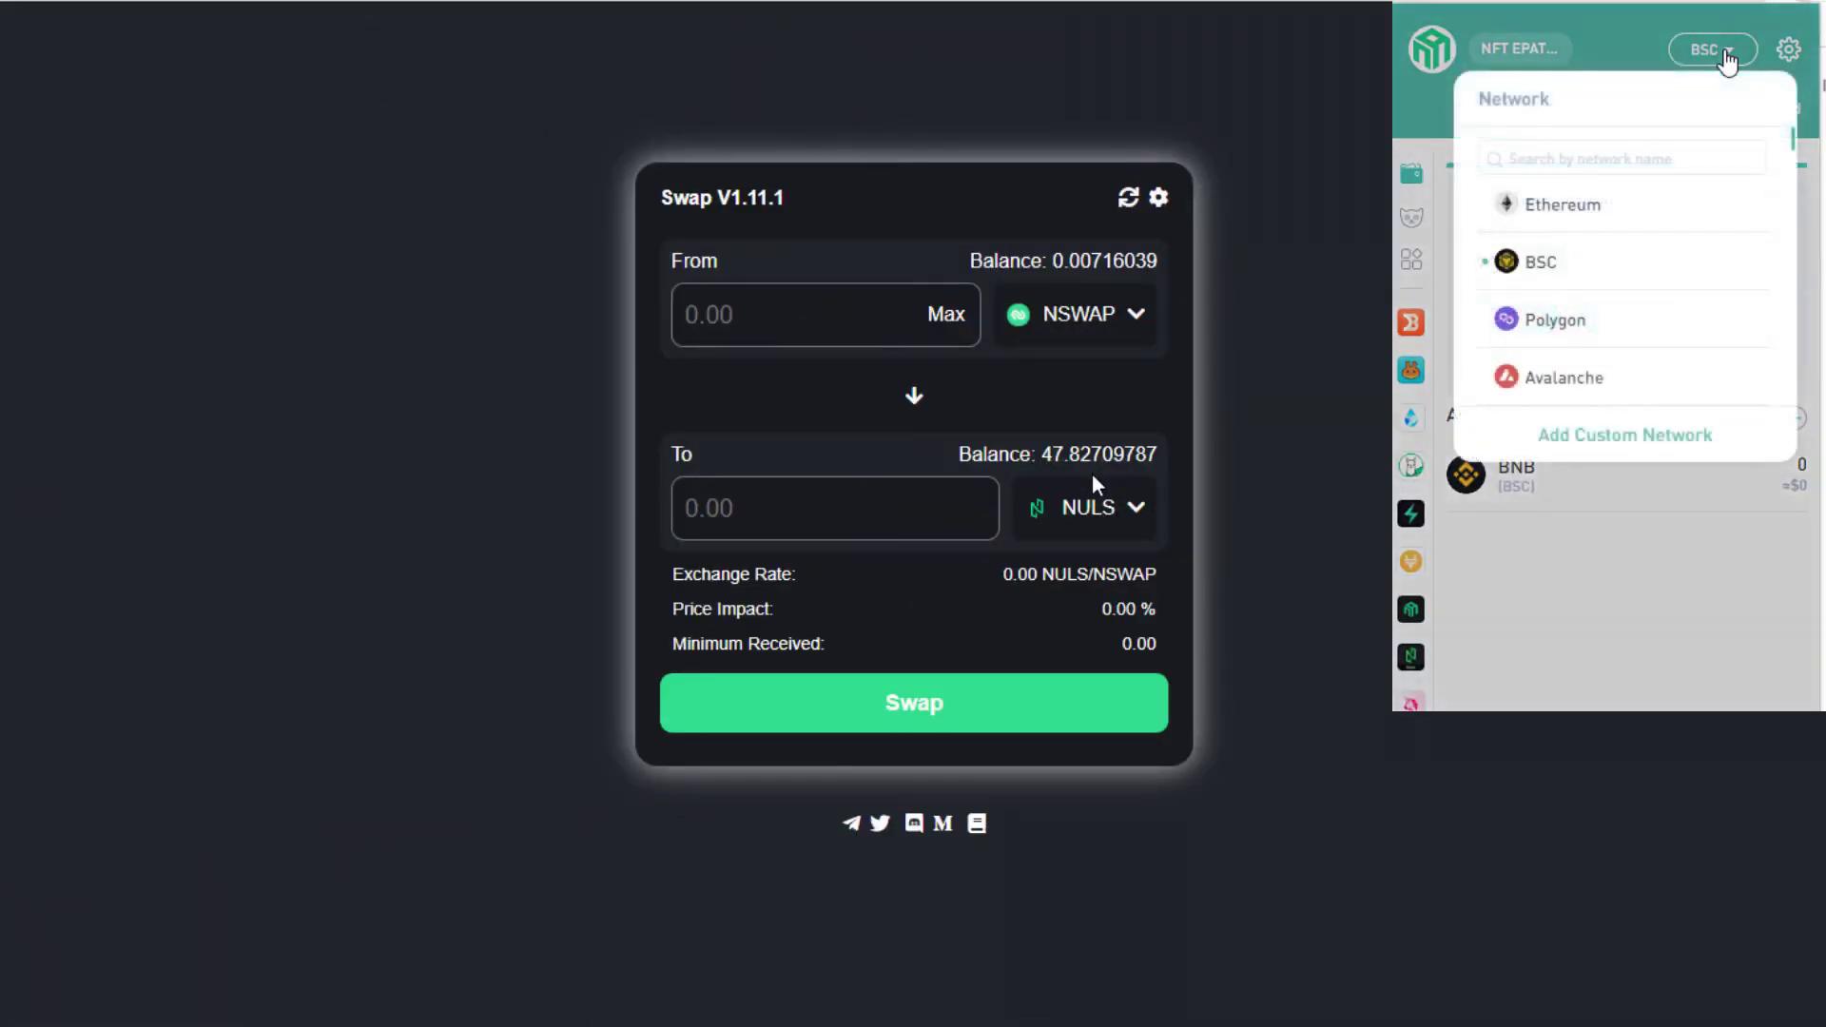
- Switch the wallet to the NULS network and set the swap from NULS to Nabox
scroll(1615, 271, "down", 4)
scroll(1604, 285, "down", 2)
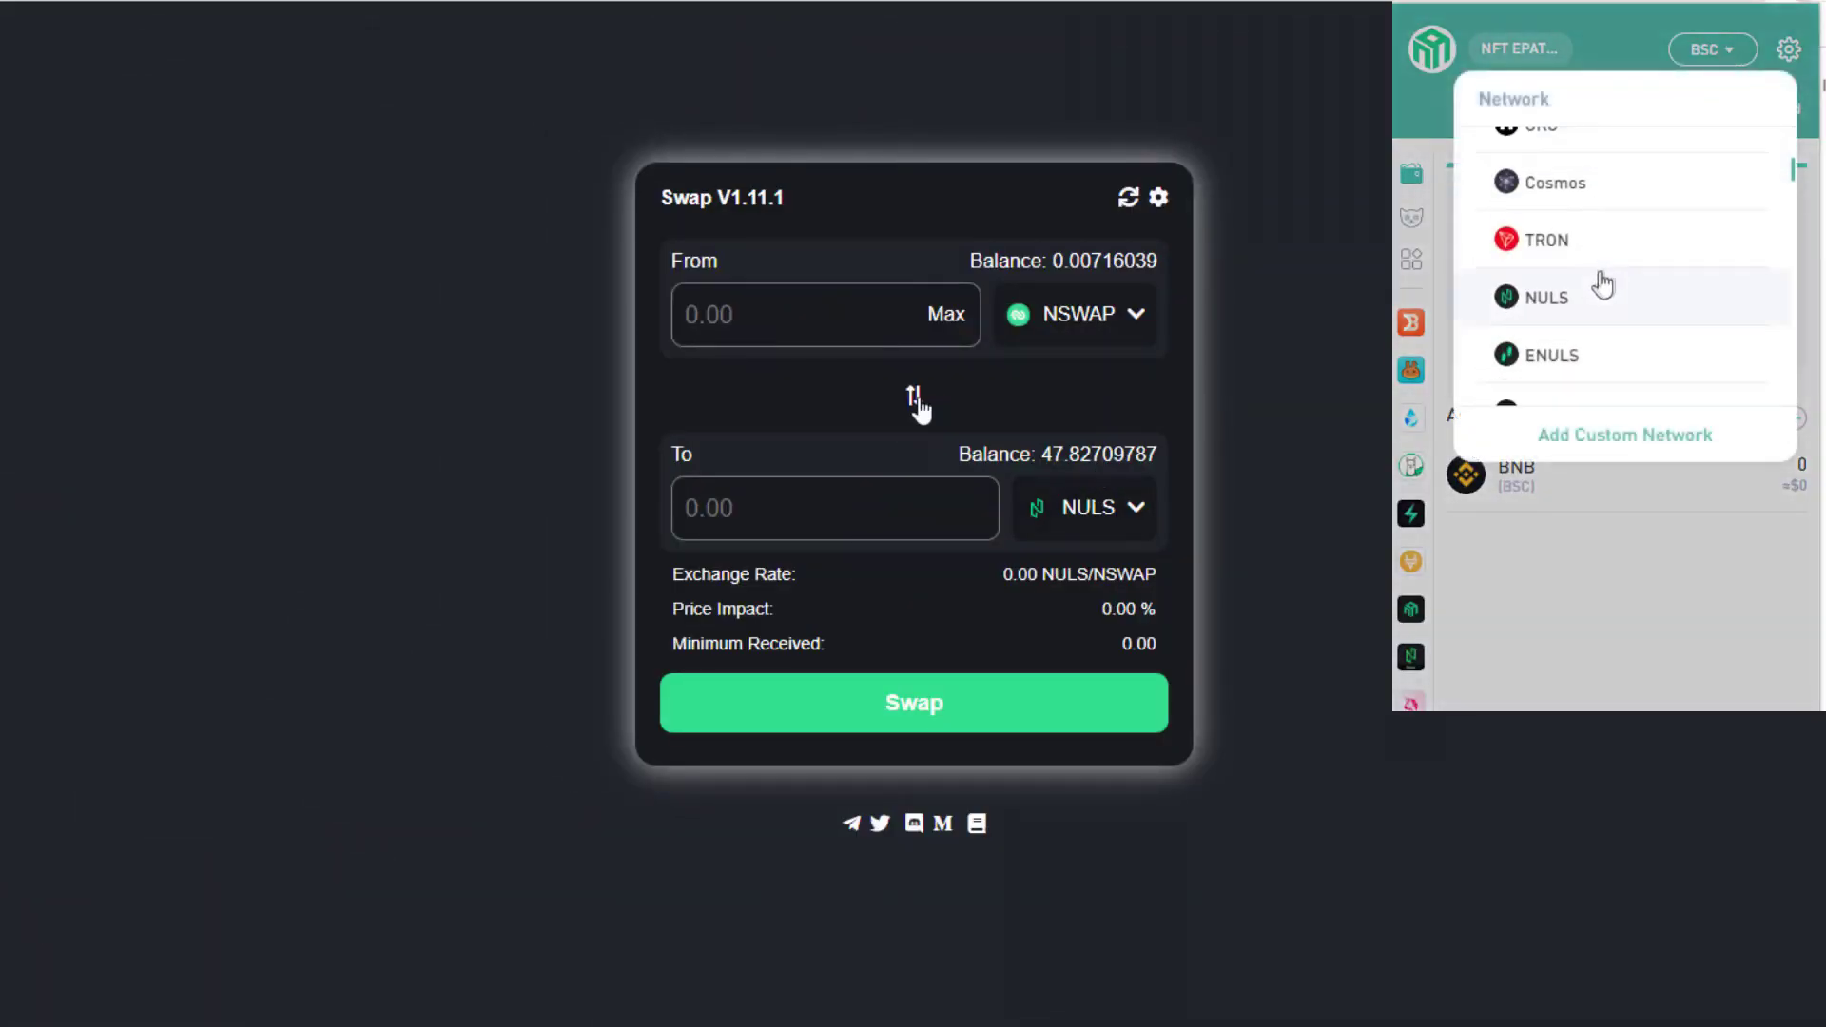
left_click(915, 396)
left_click(1538, 298)
left_click(871, 312)
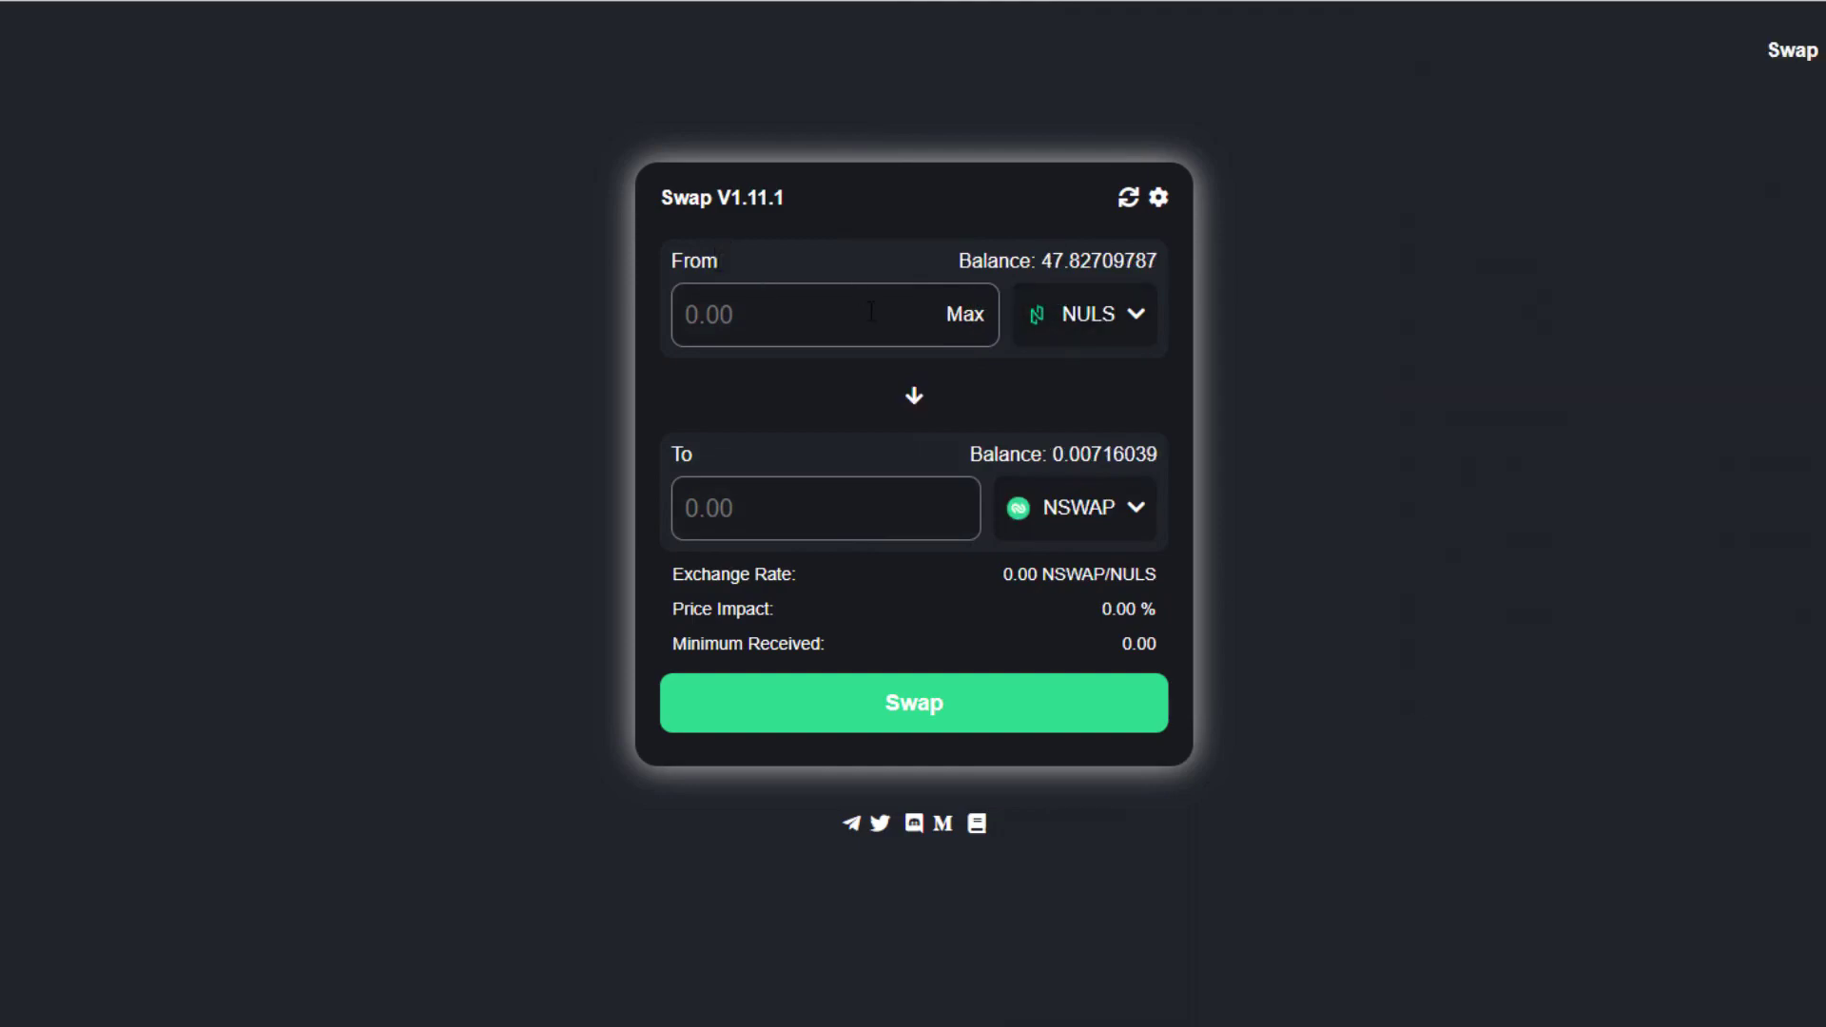
left_click(1136, 508)
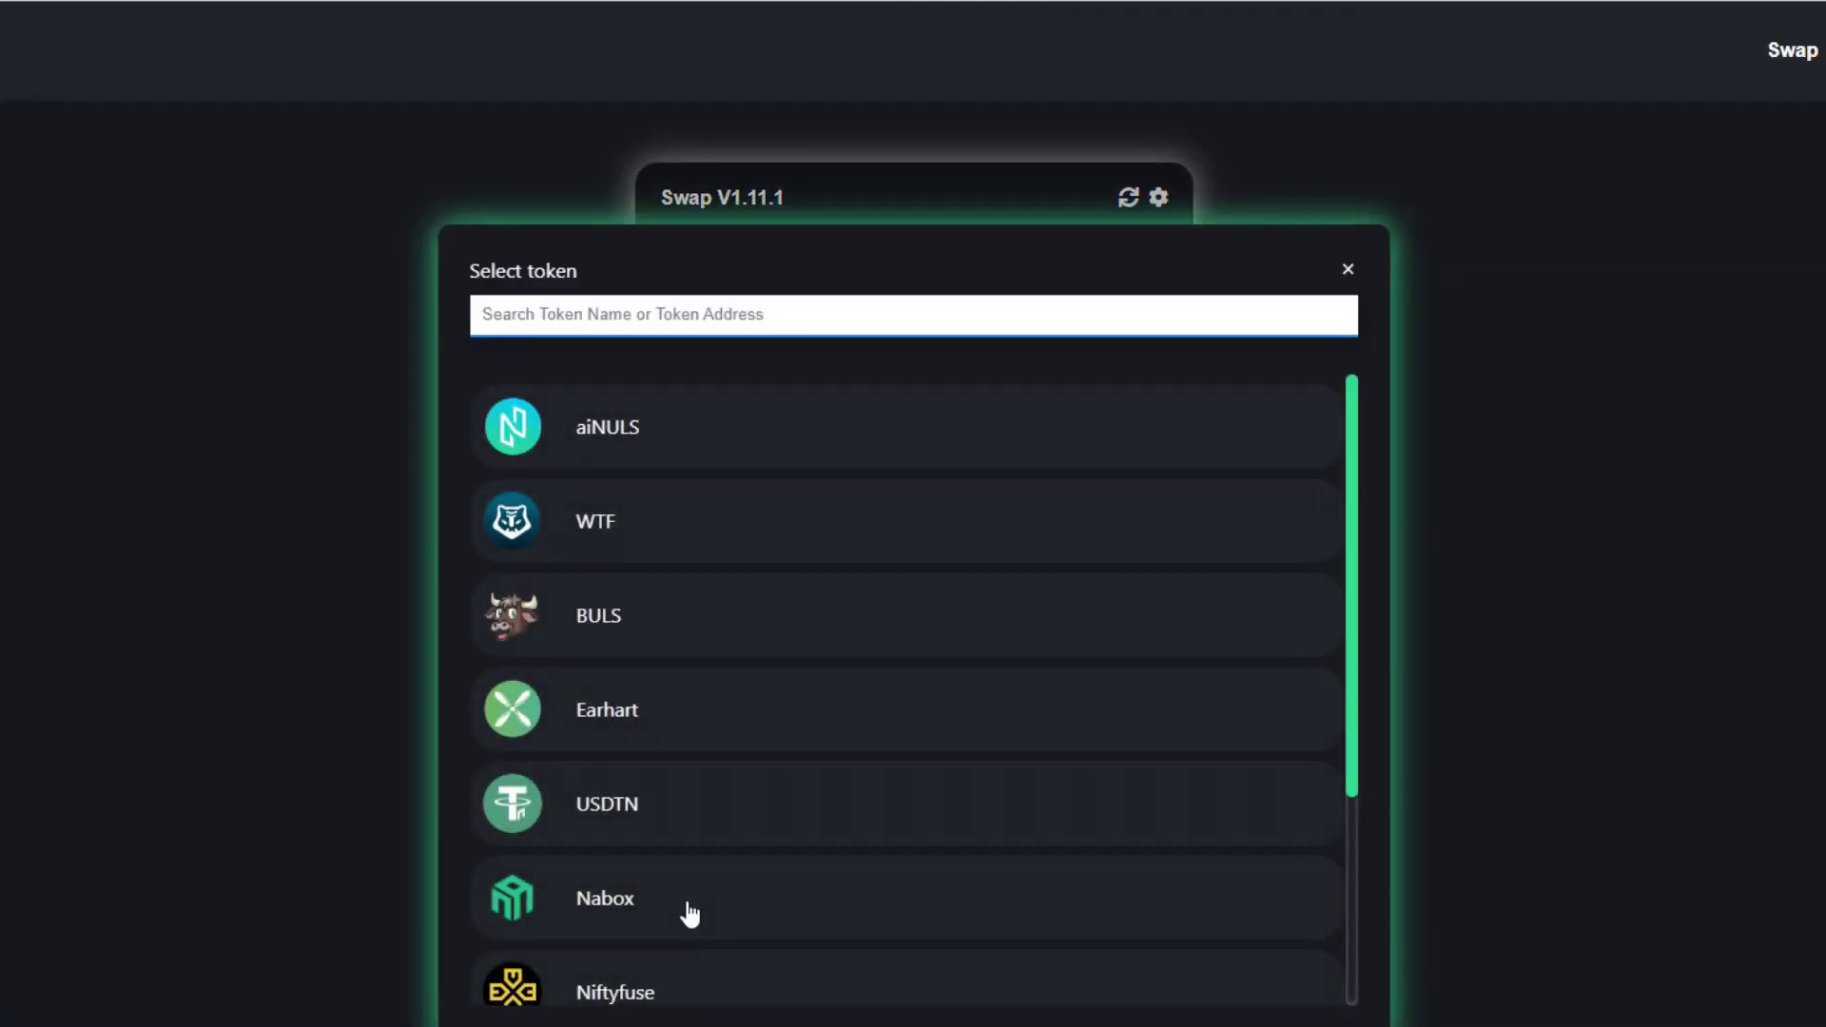
left_click(688, 913)
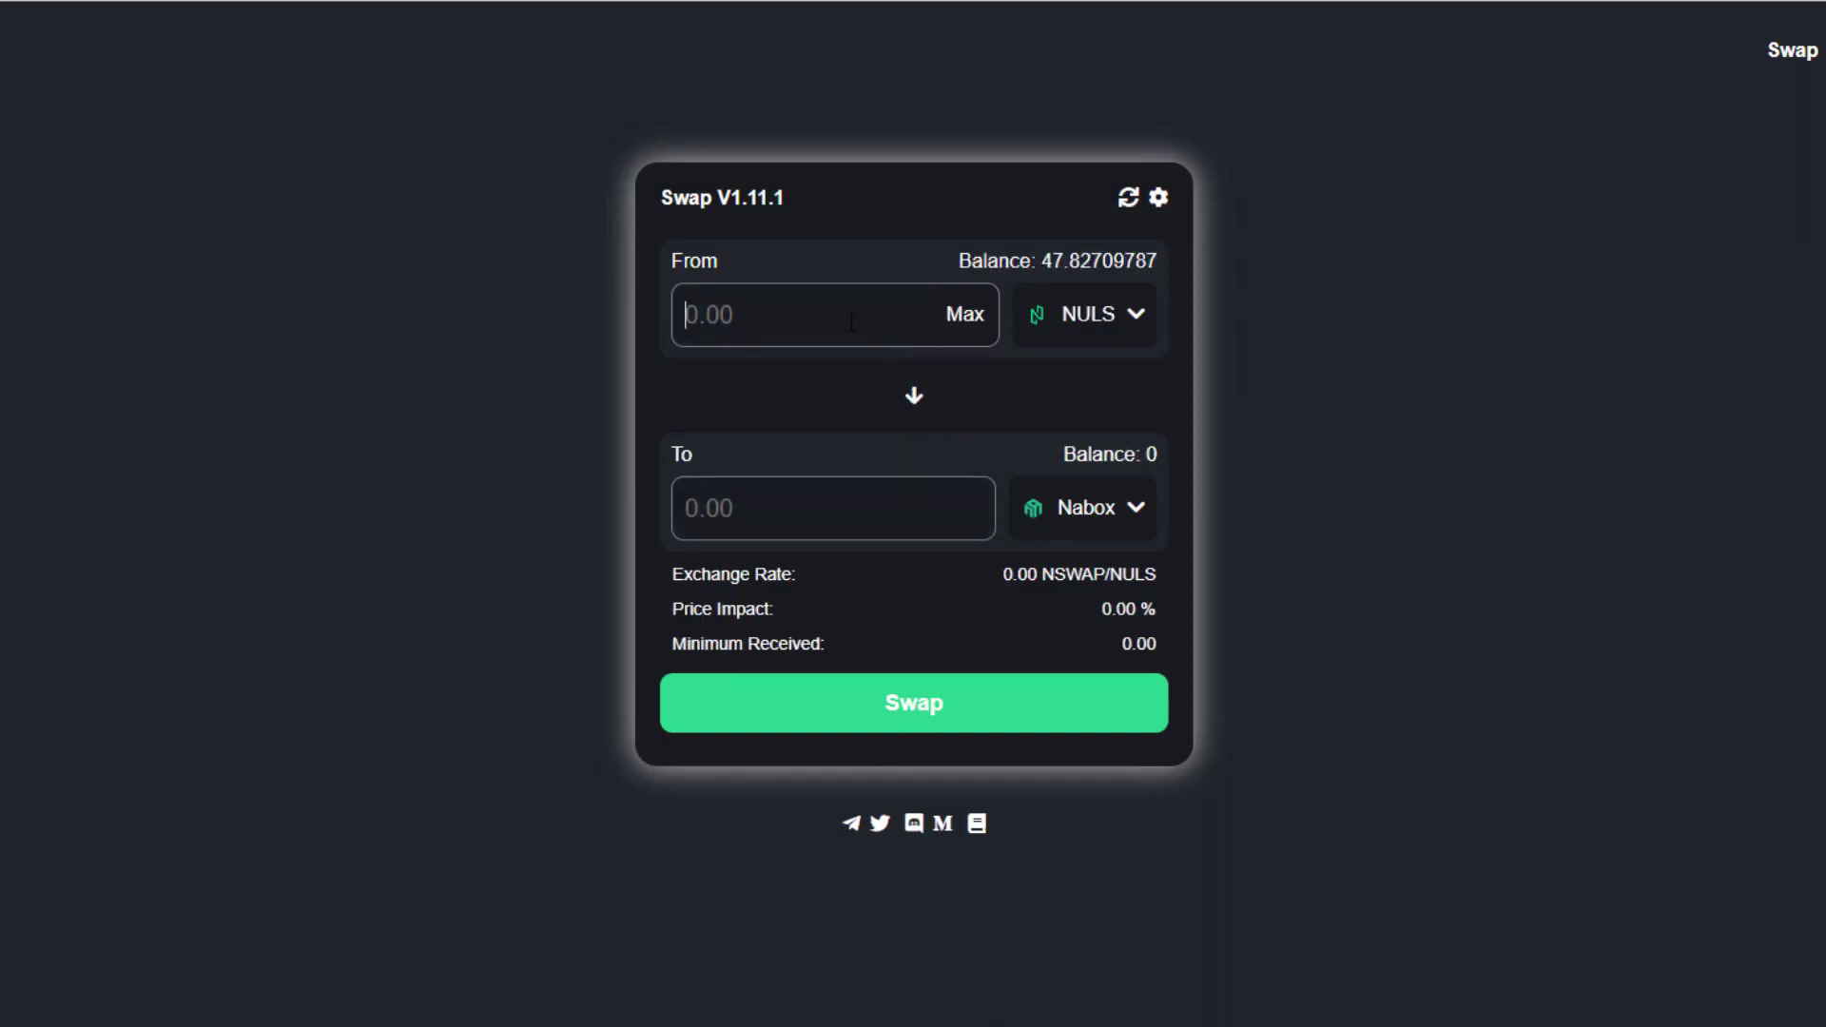
- Swap 10 NULS for Nabox and approve the contract call in the wallet
type("10")
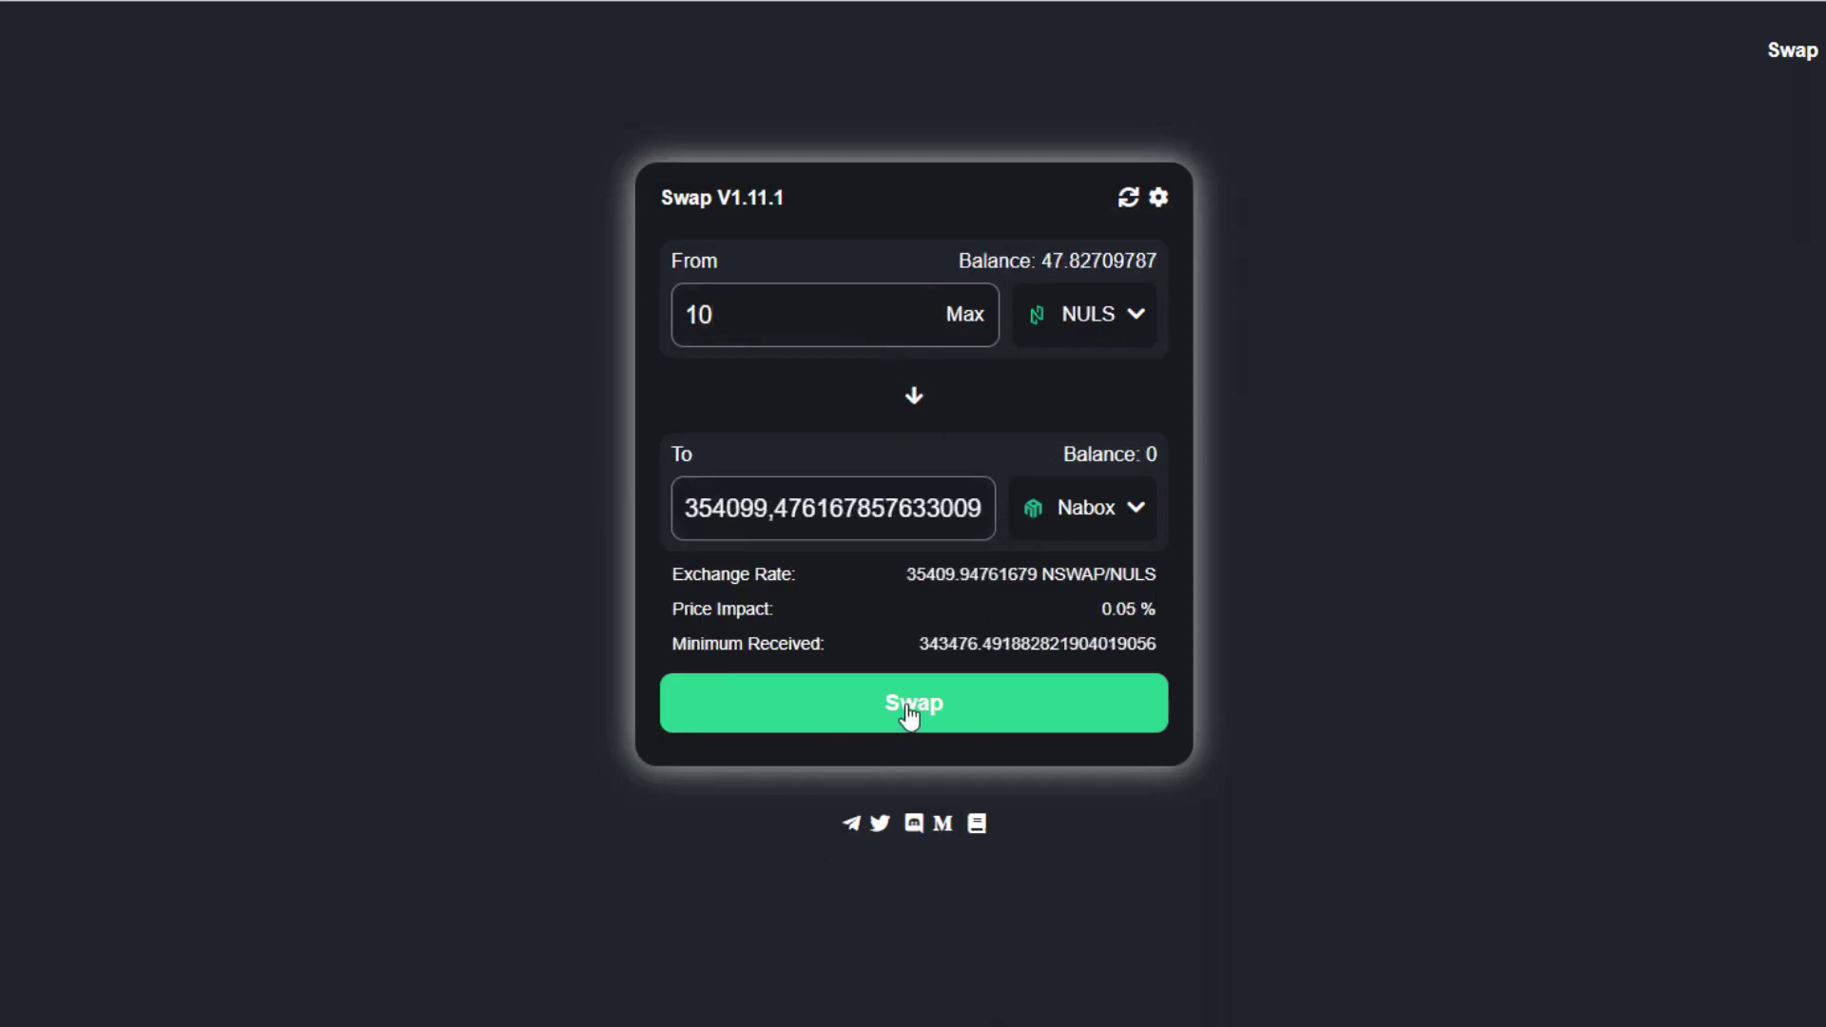
left_click(916, 712)
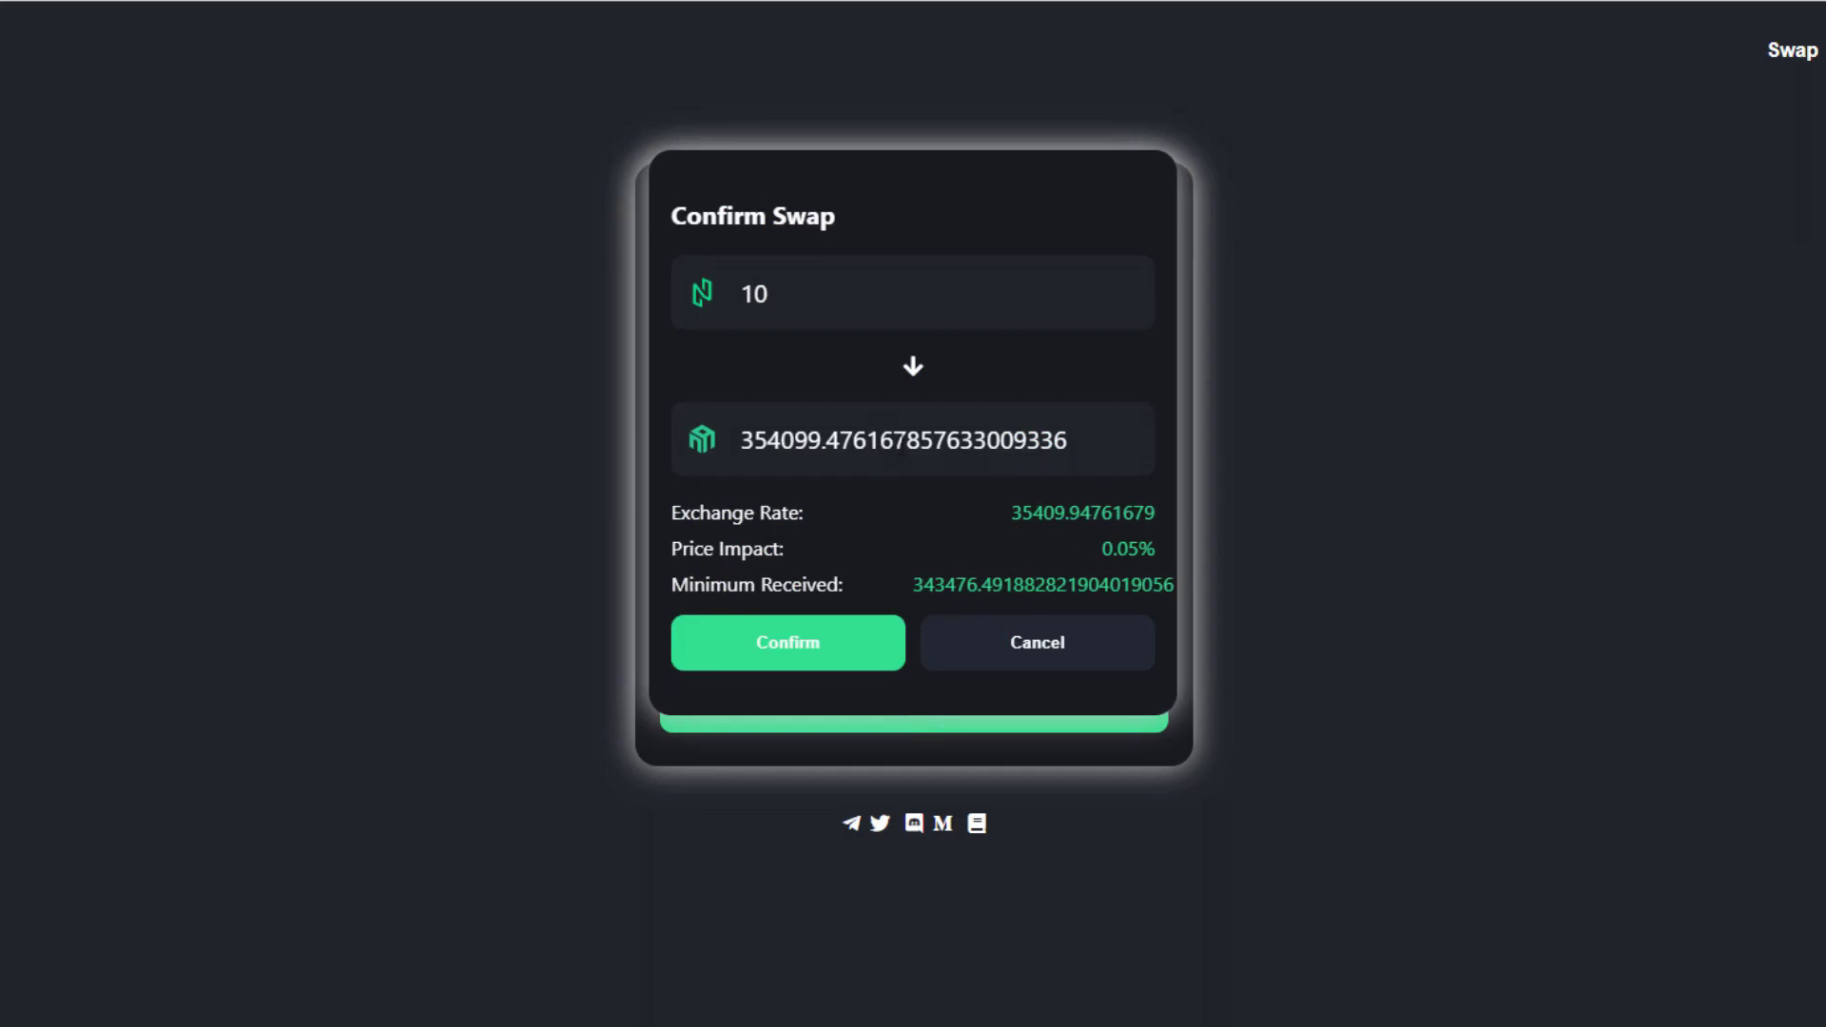
left_click(828, 646)
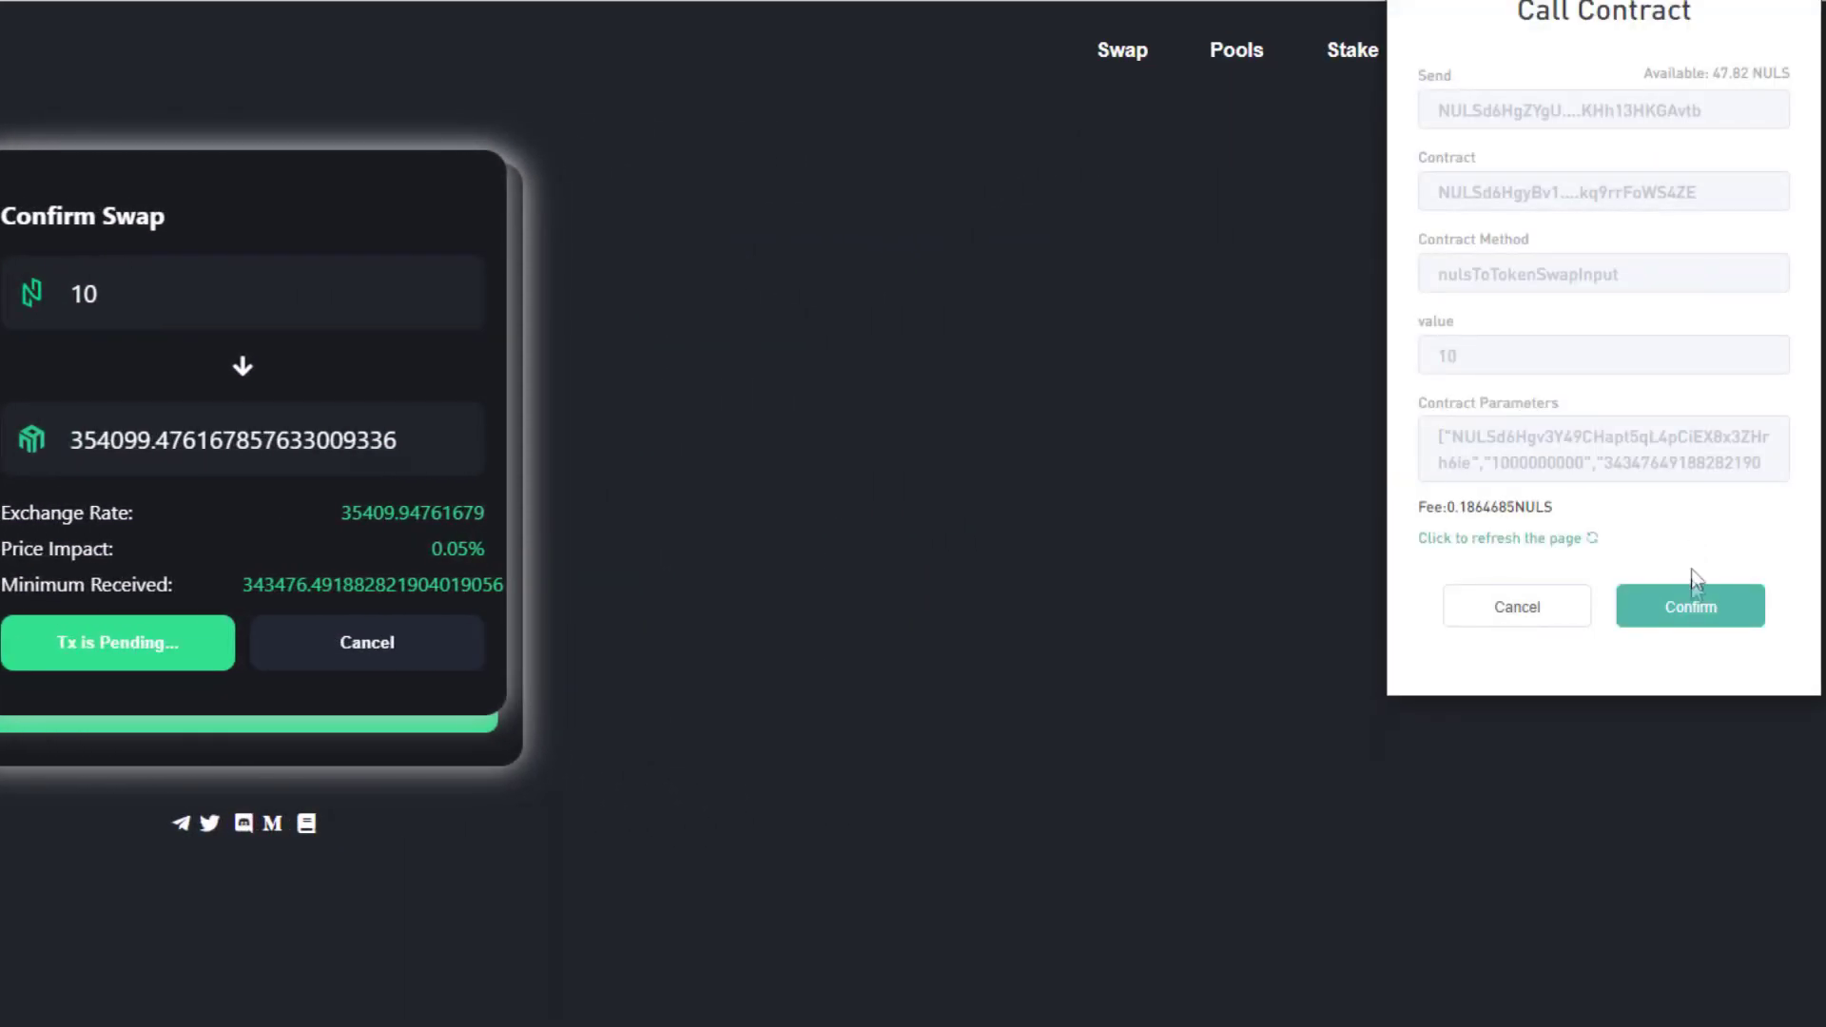
left_click(1694, 606)
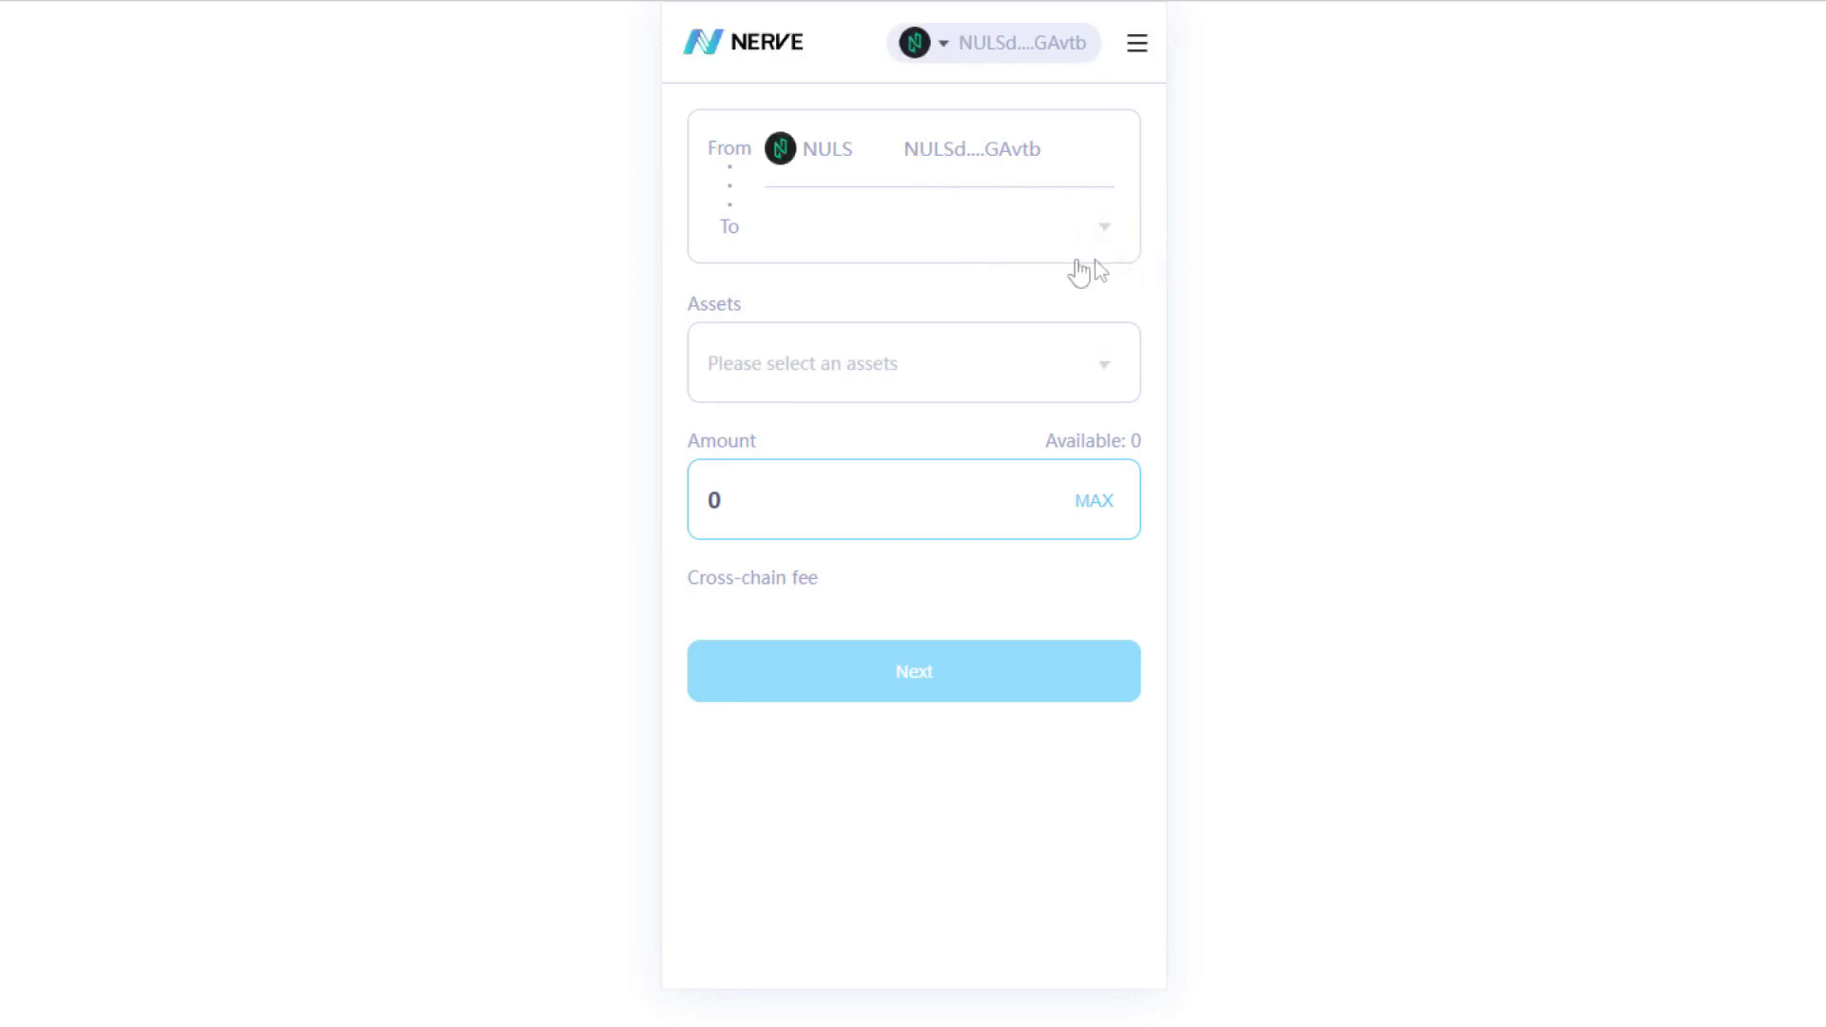
- Bridge the full 353,391.07 NABOX balance from NULS to ENULS and sign the transaction
left_click(1088, 252)
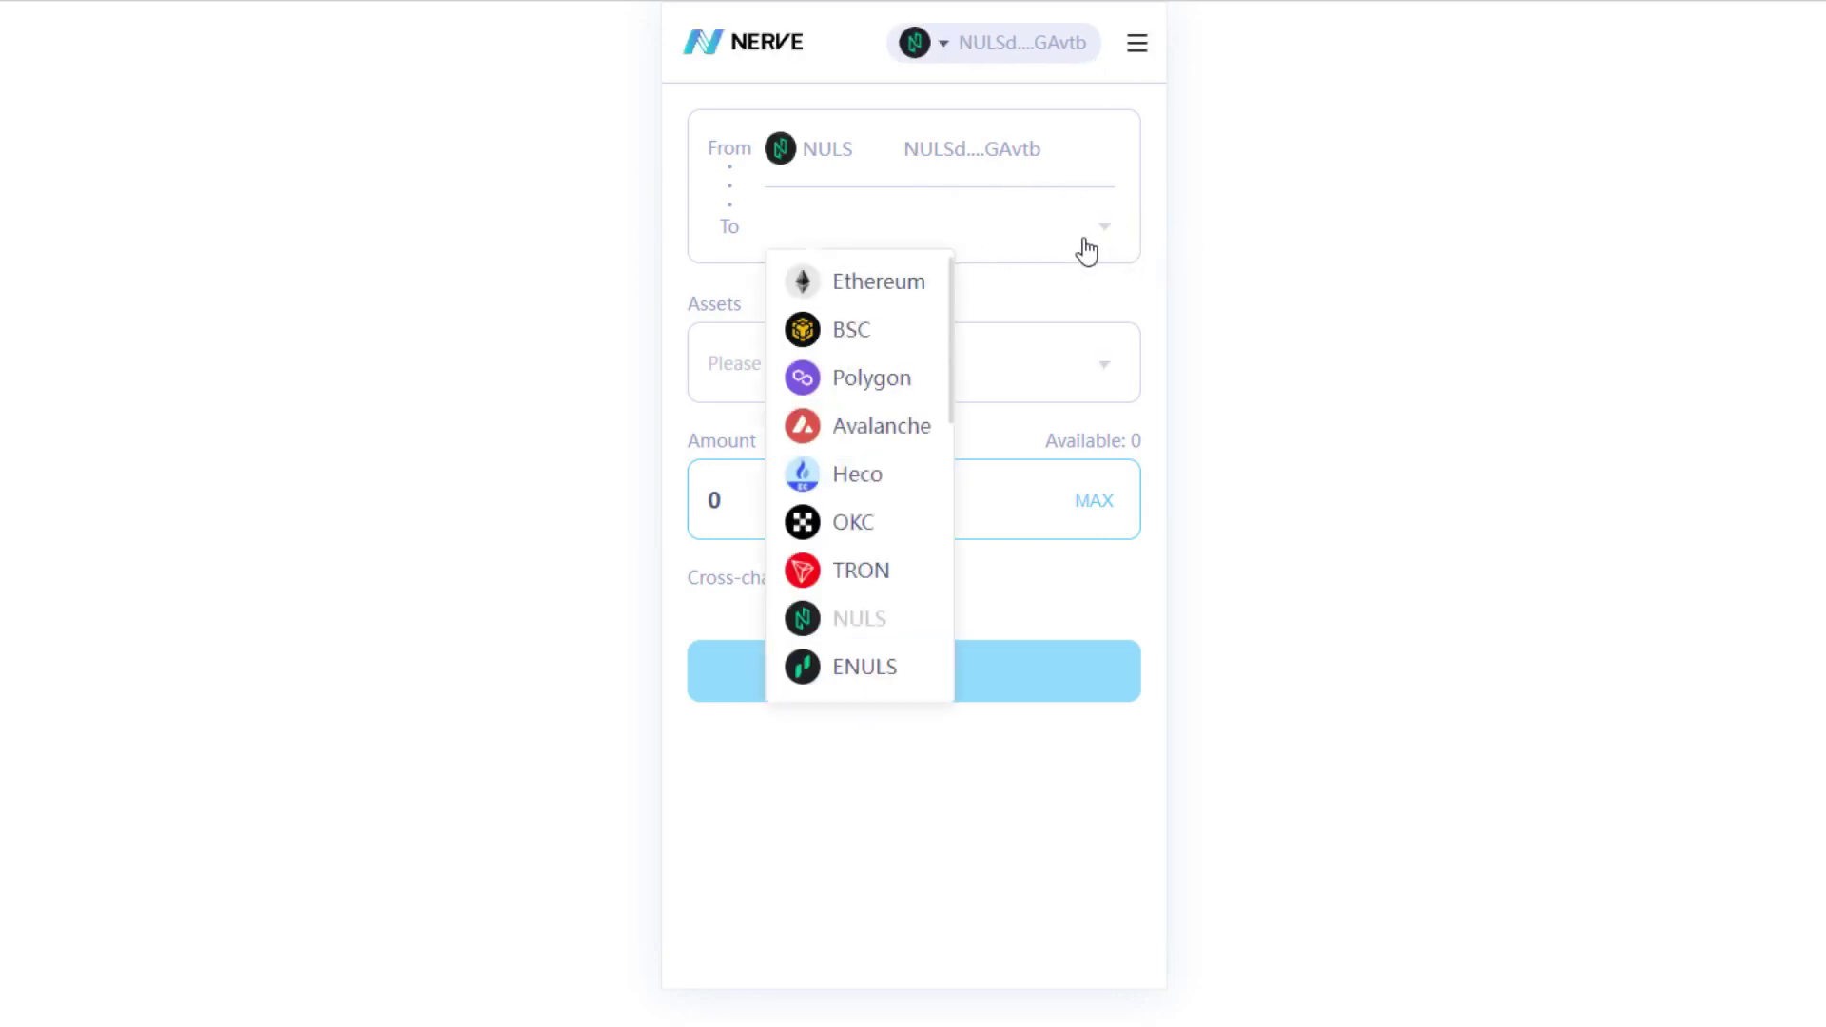
left_click(845, 671)
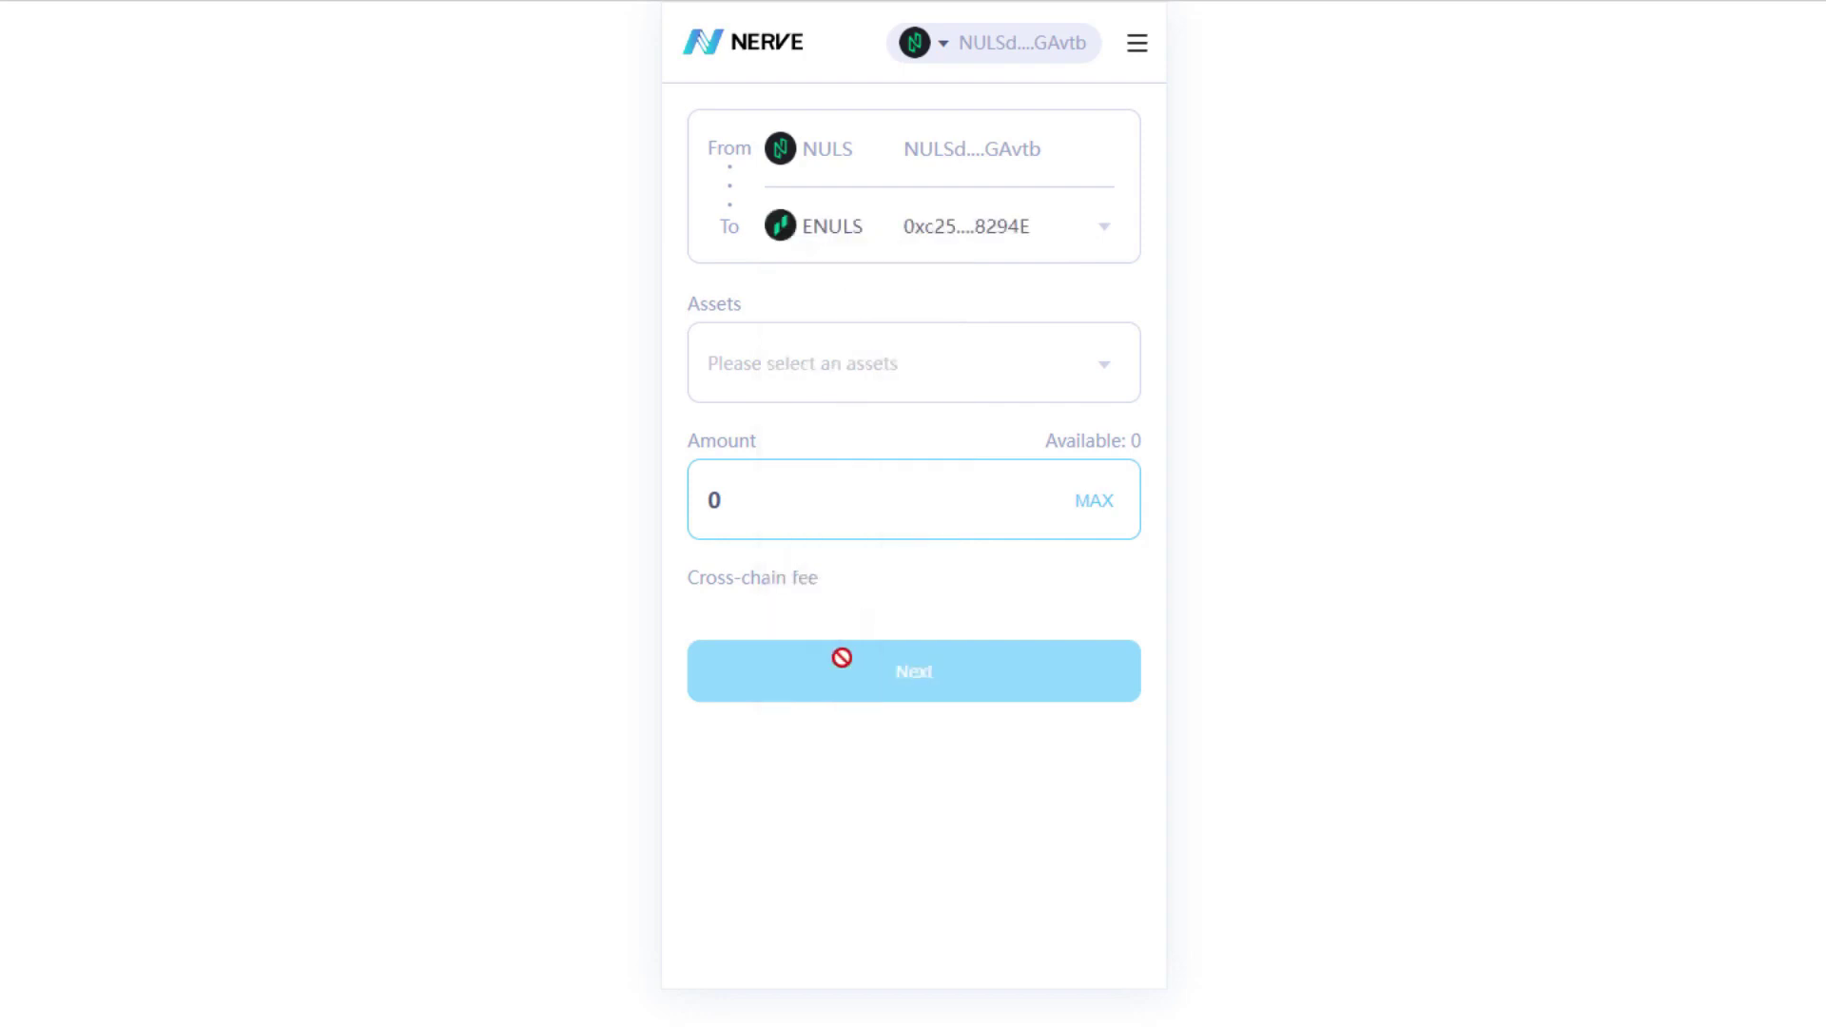
left_click(903, 390)
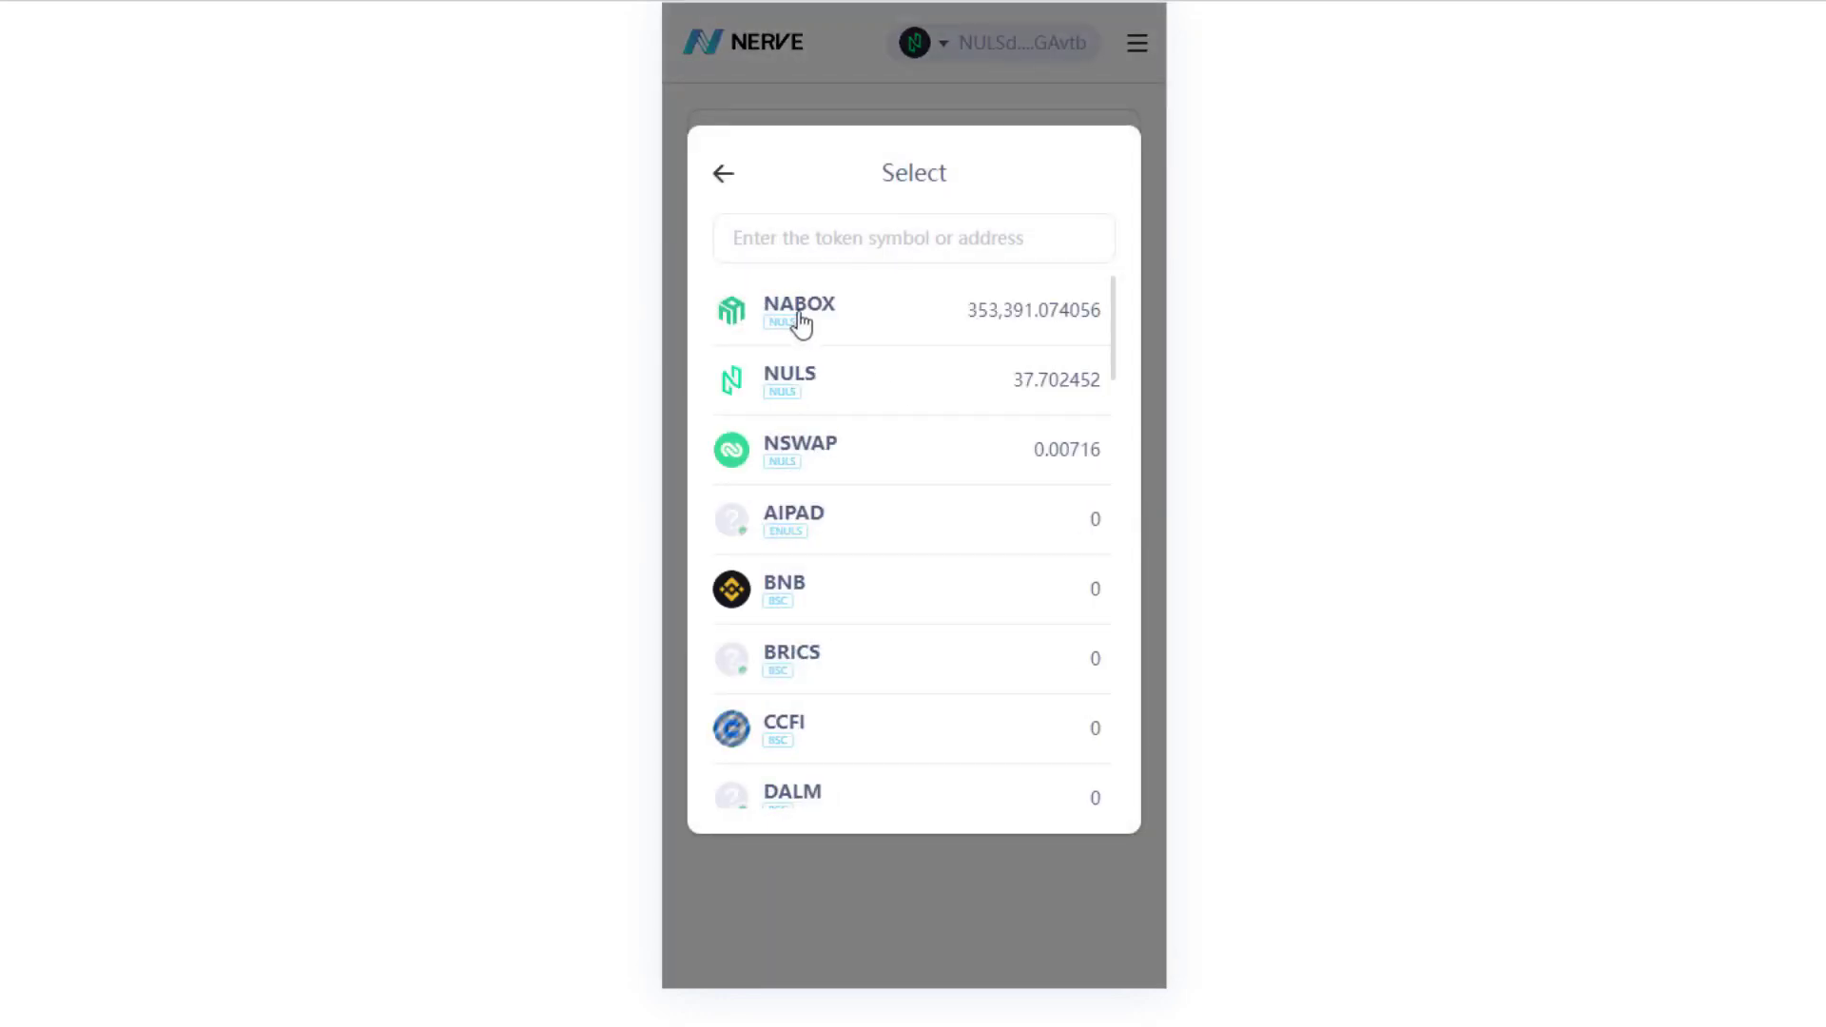
left_click(846, 320)
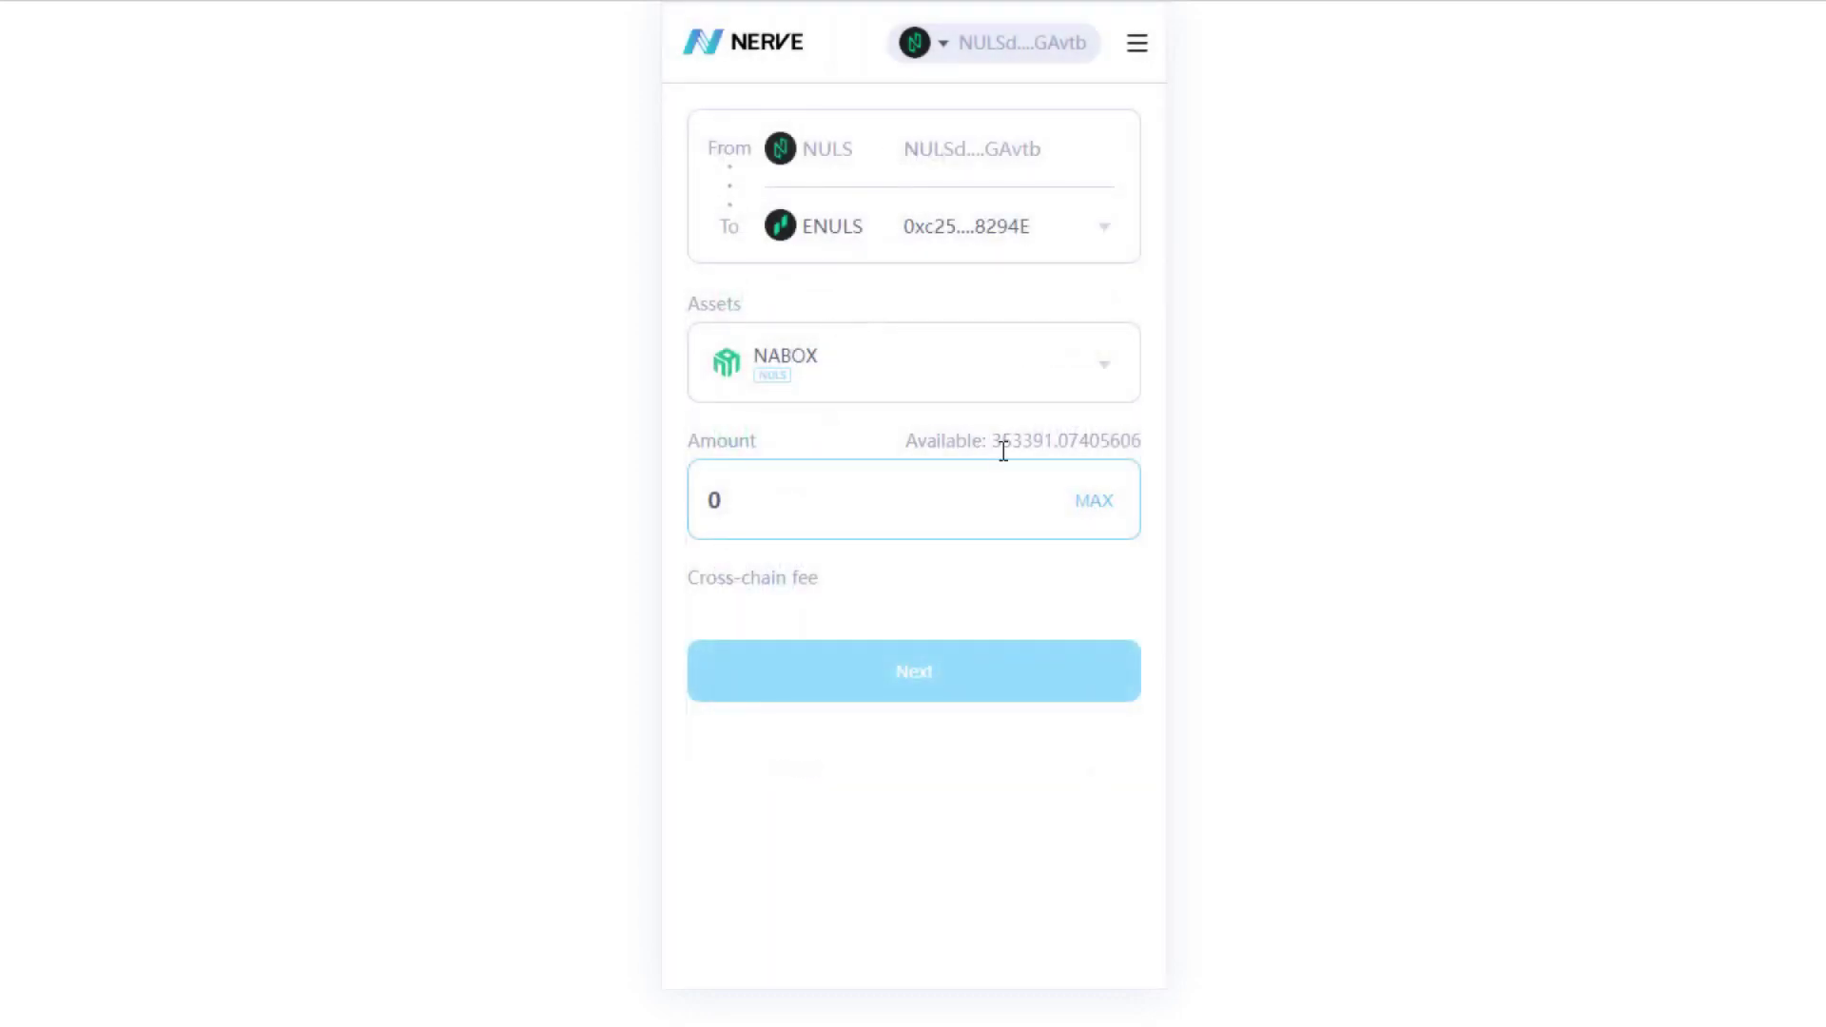
left_click(1075, 504)
left_click(929, 738)
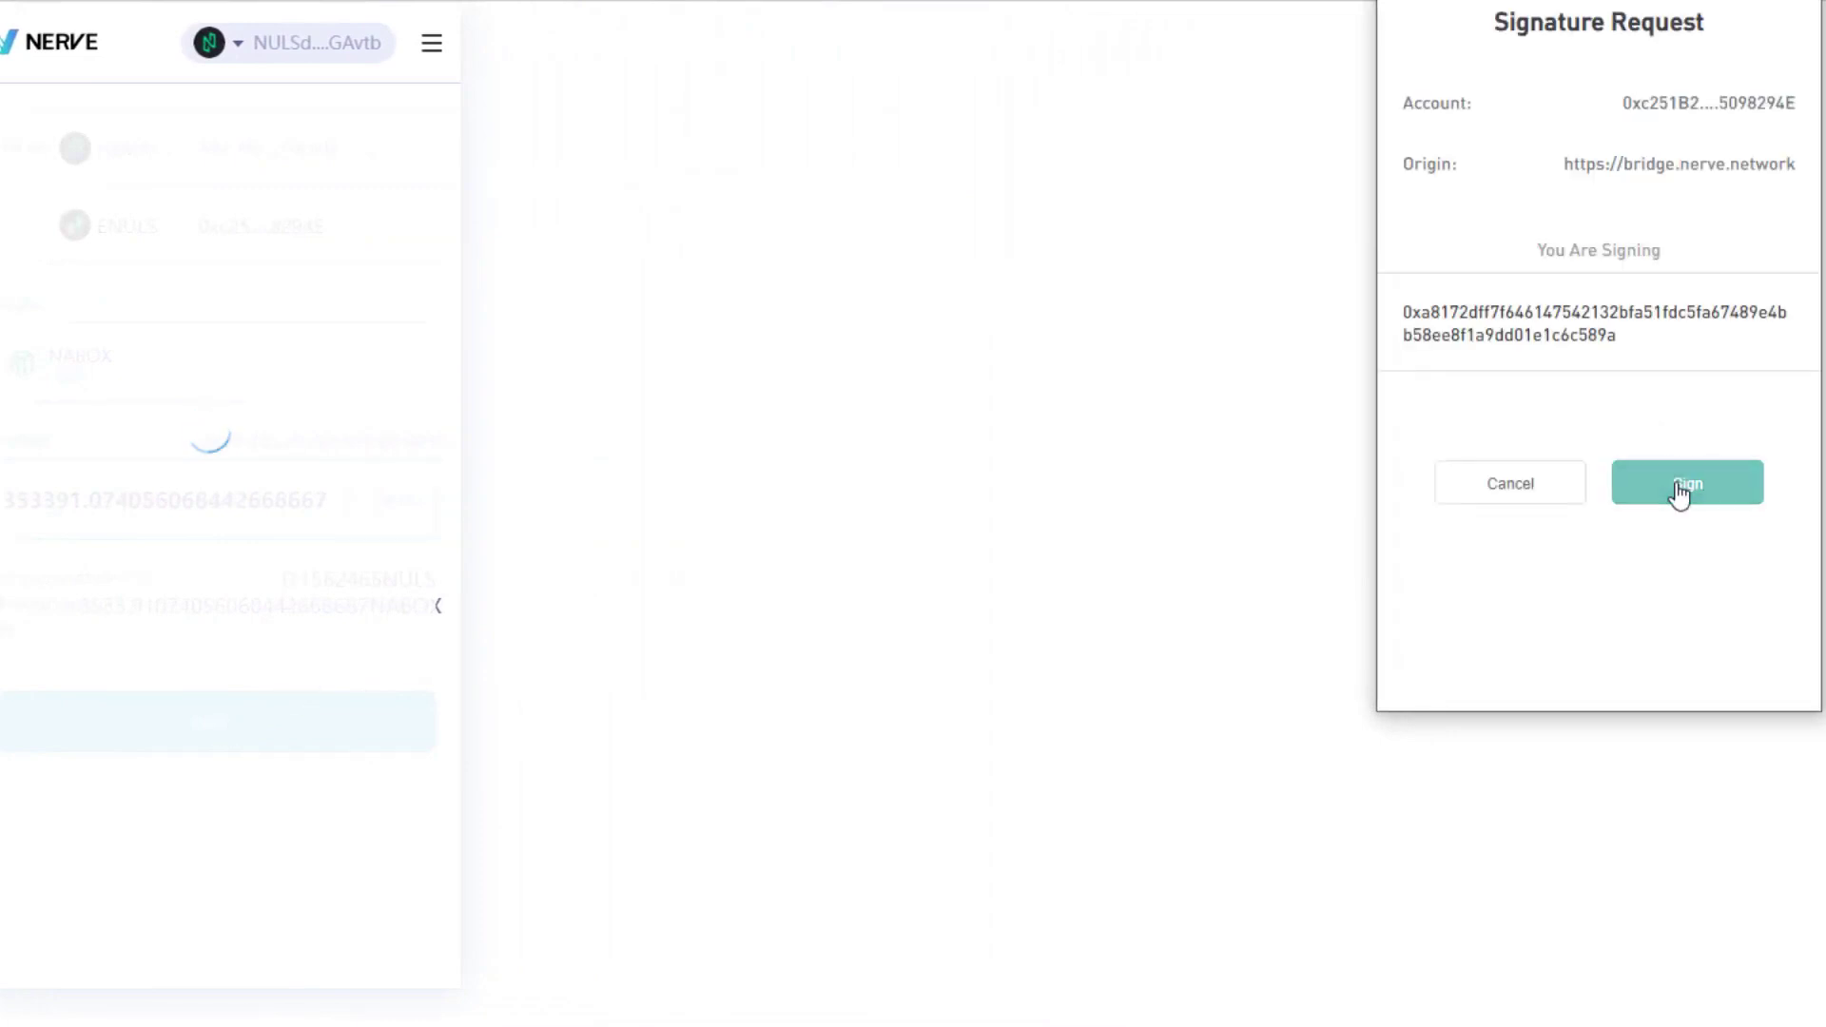
left_click(1684, 485)
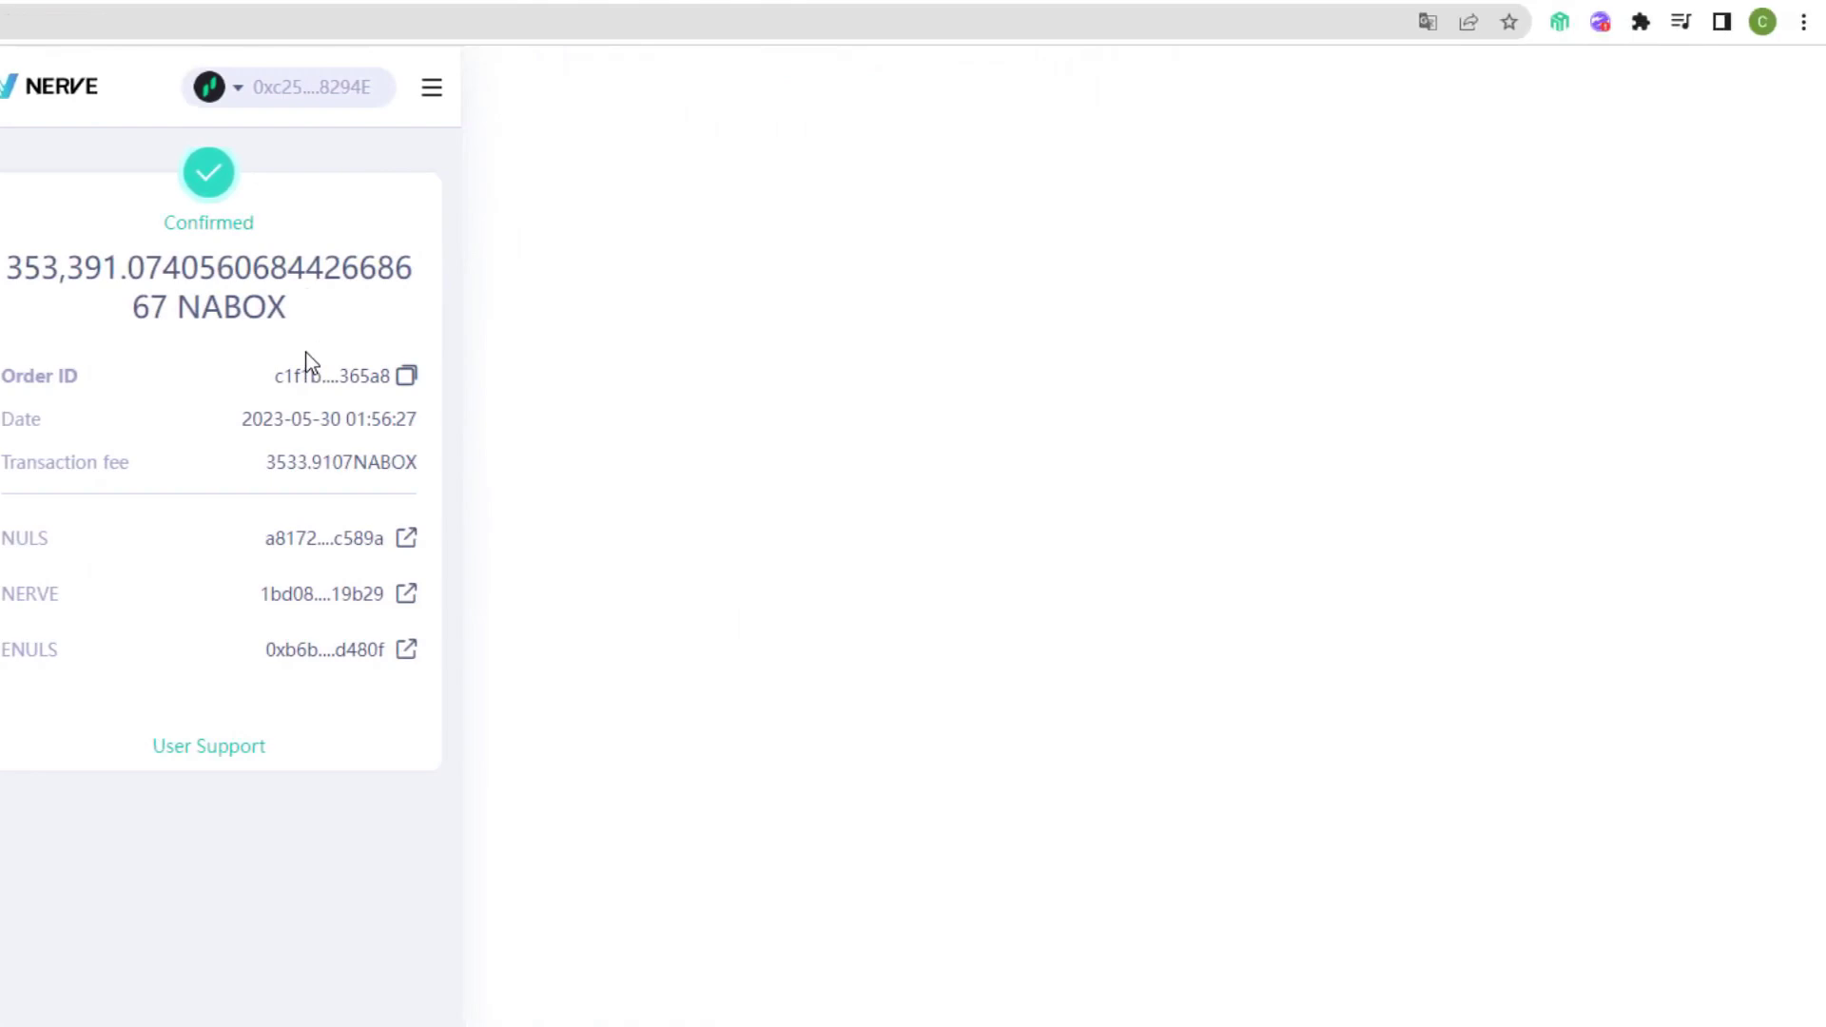
left_click(1561, 21)
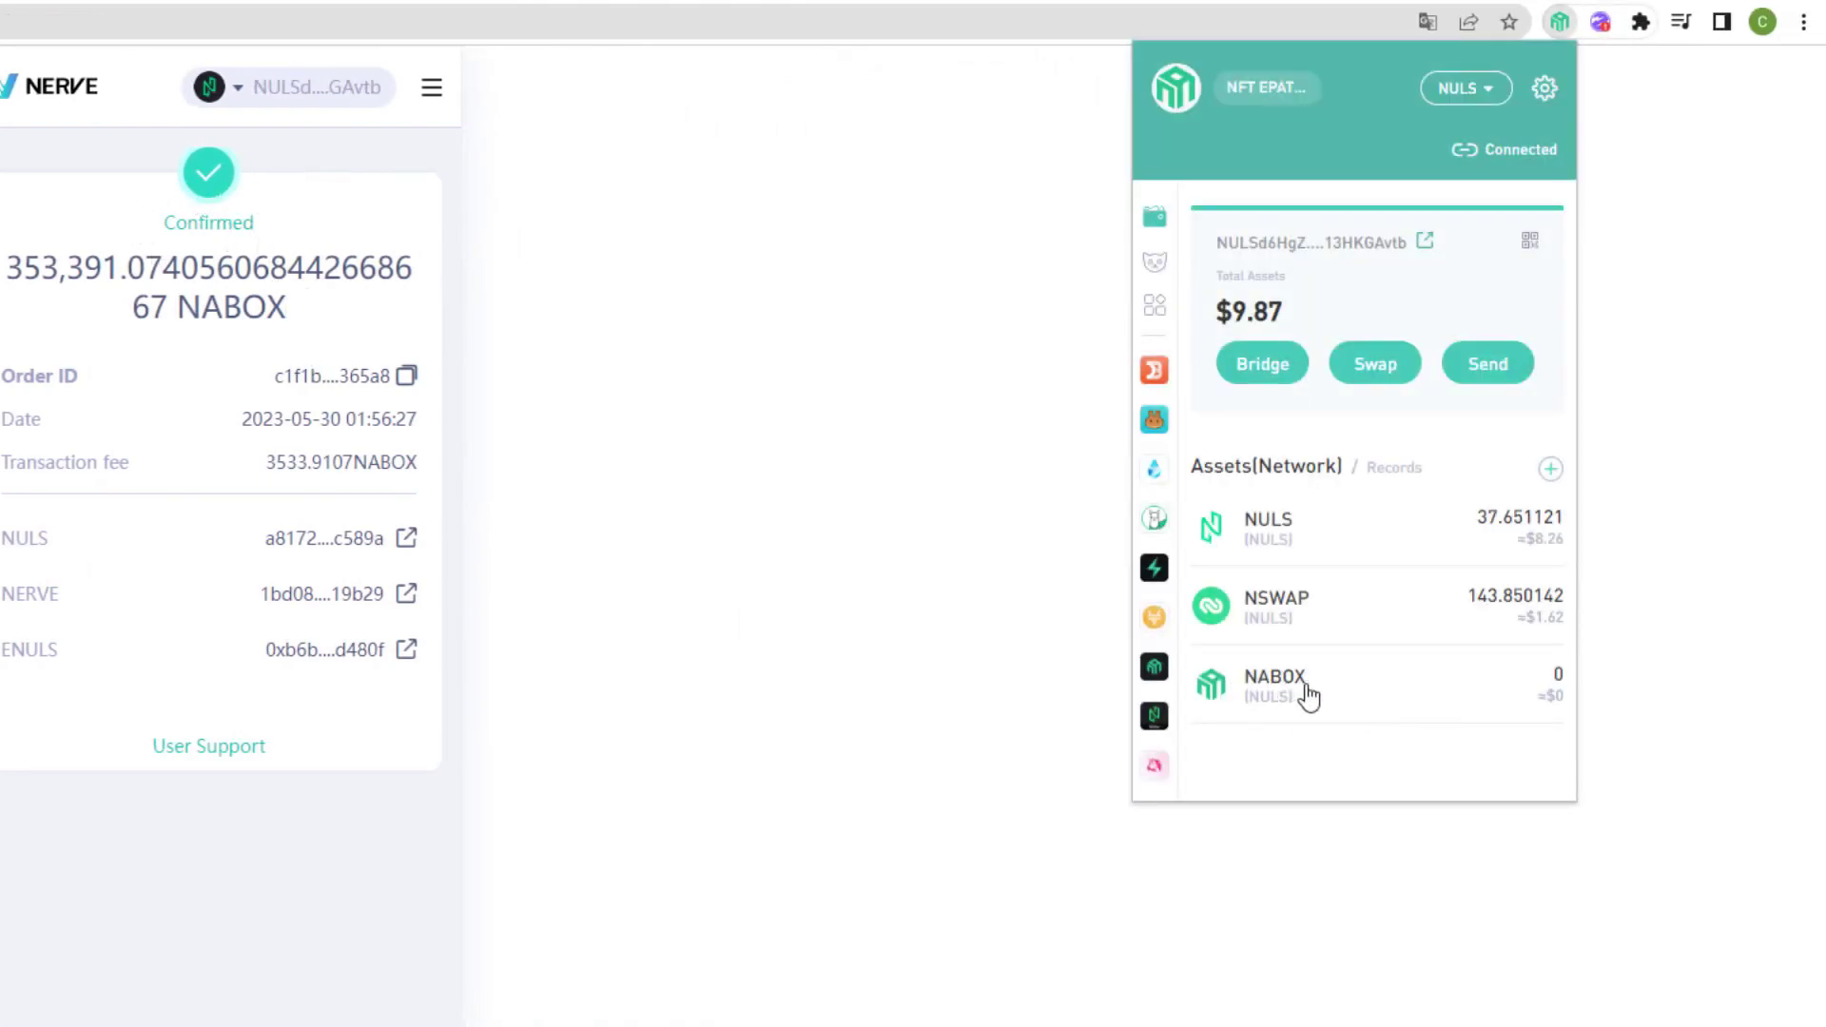
- Switch the wallet to ENULS to check NABOX, then choose Nabox as NulsSwap's receive token
left_click(1475, 92)
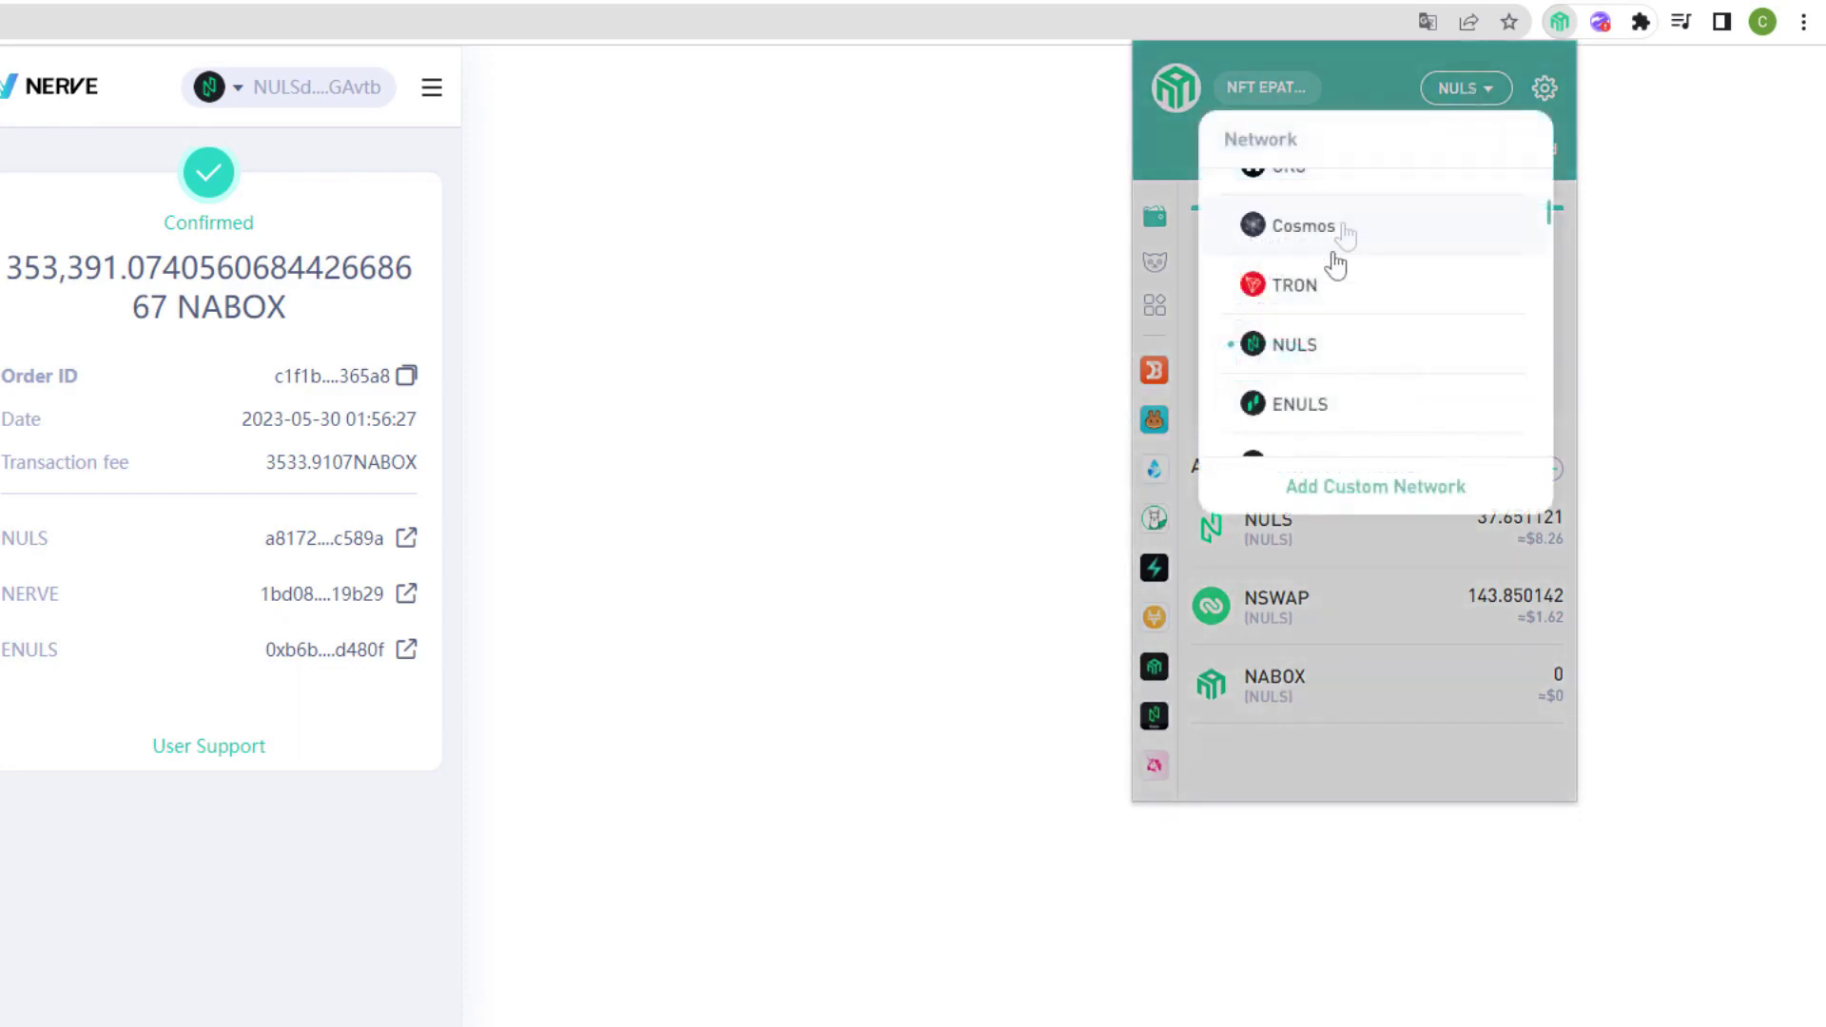
left_click(1303, 411)
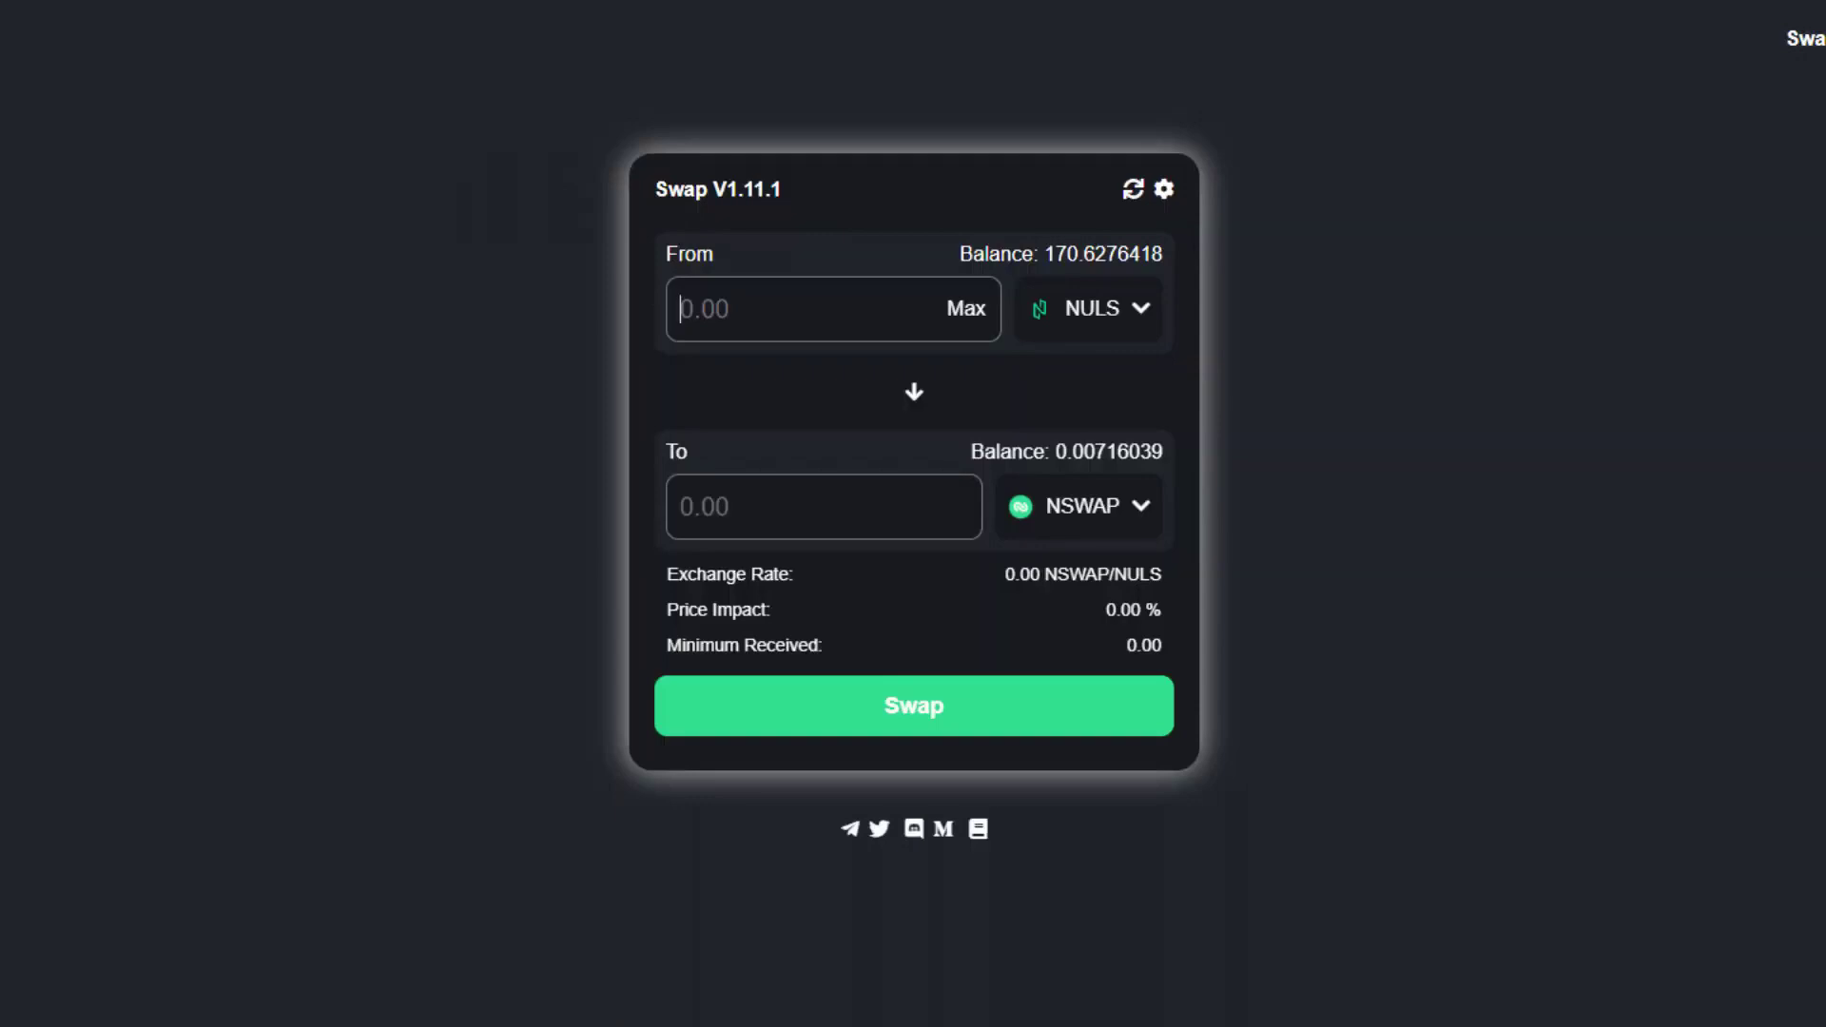
left_click(1080, 506)
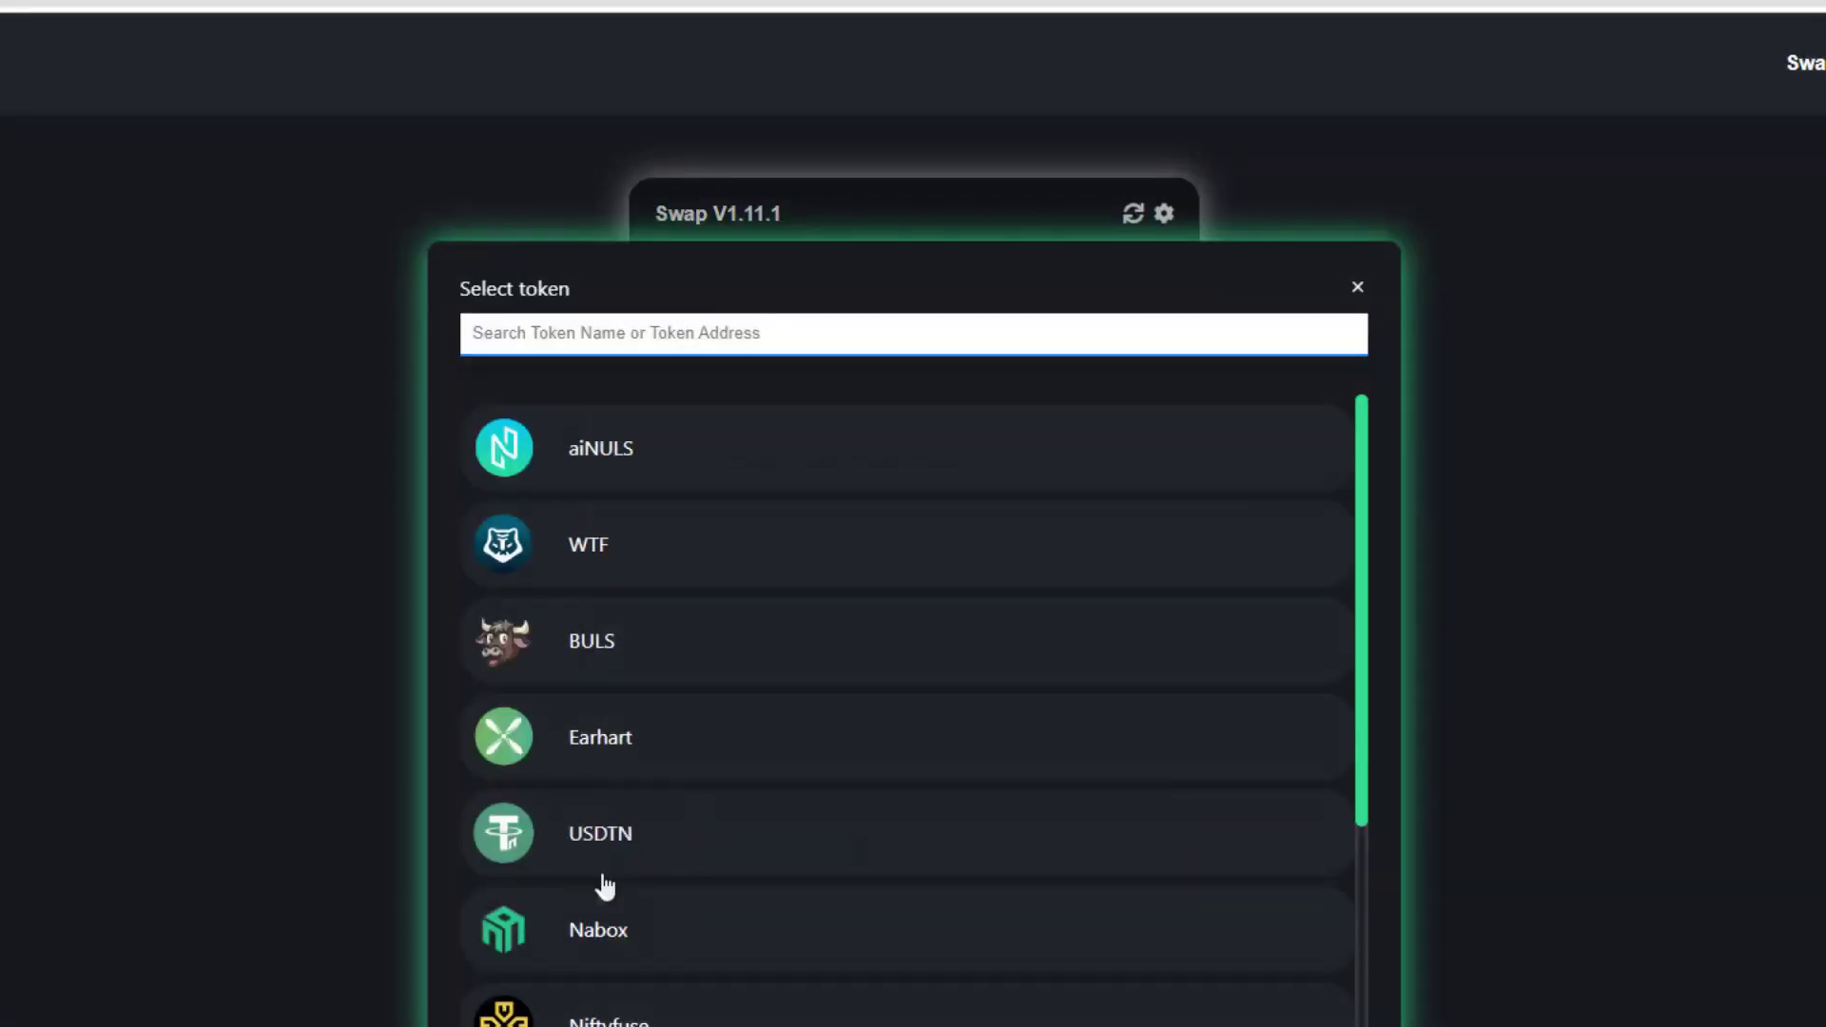
left_click(676, 904)
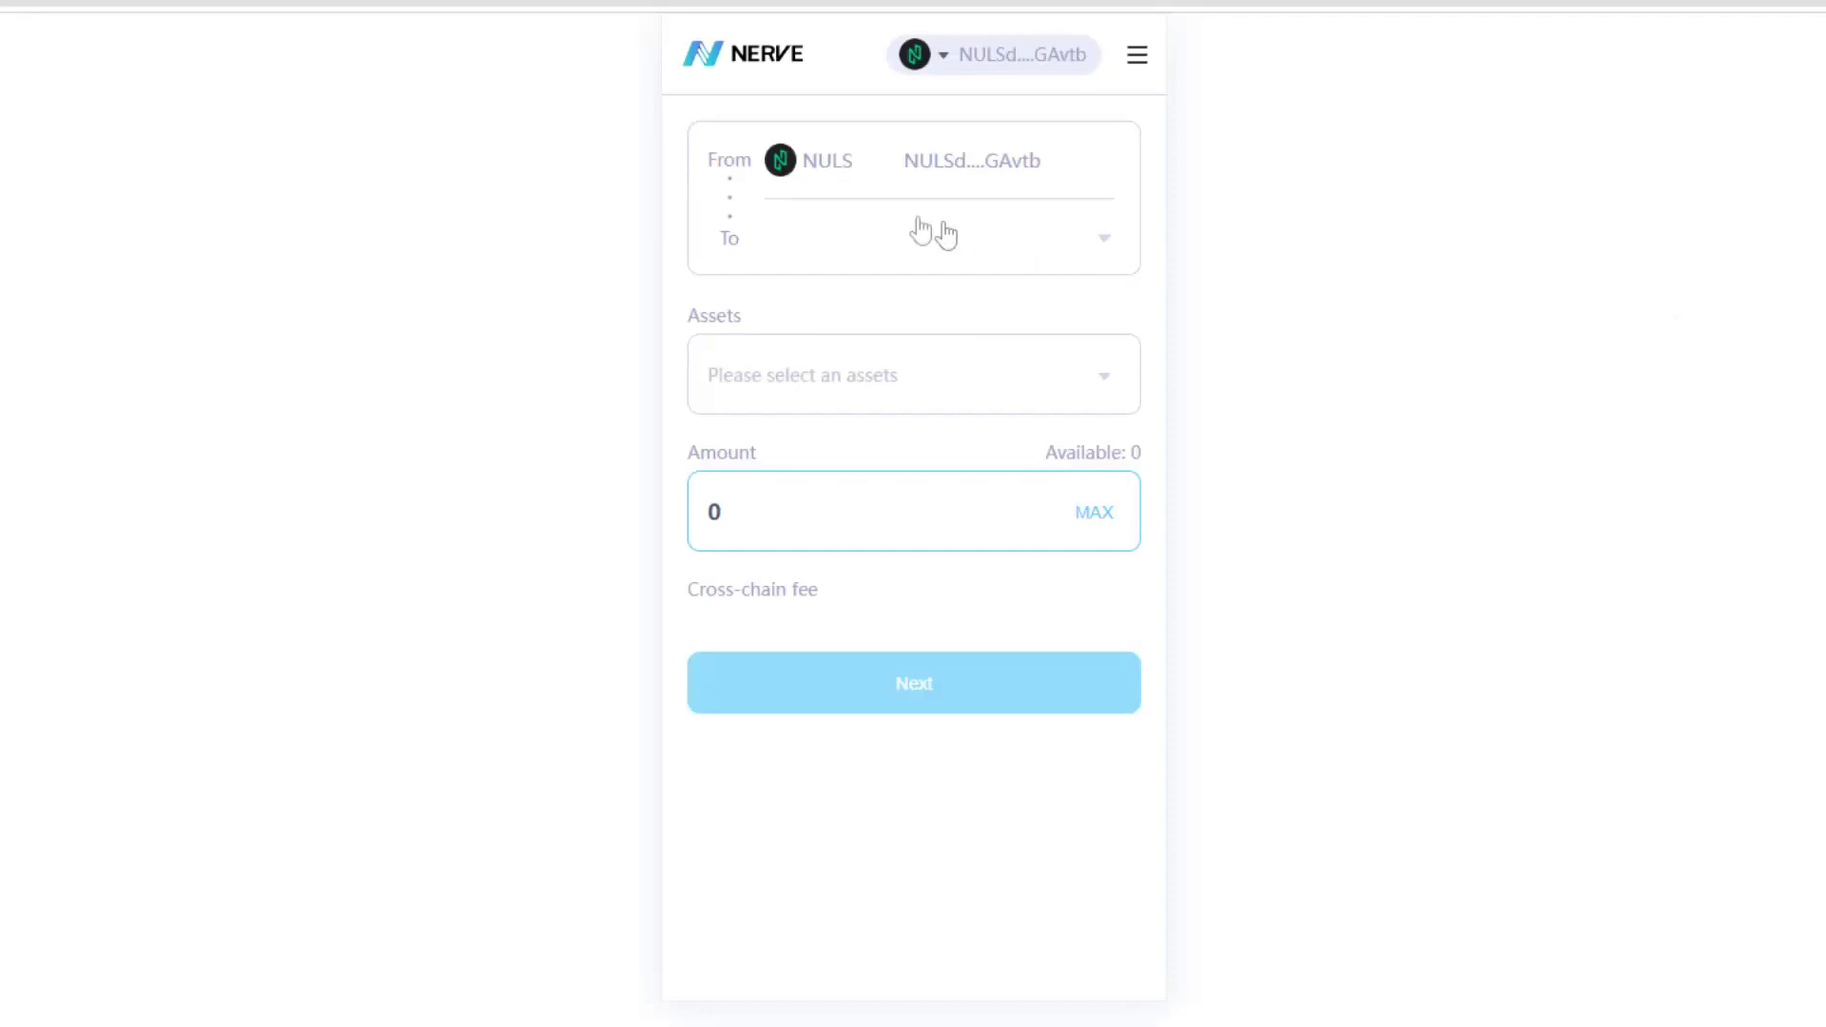
- Bridge the newly swapped 3,515,095.56 NABOX from NULS to ENULS
left_click(1095, 237)
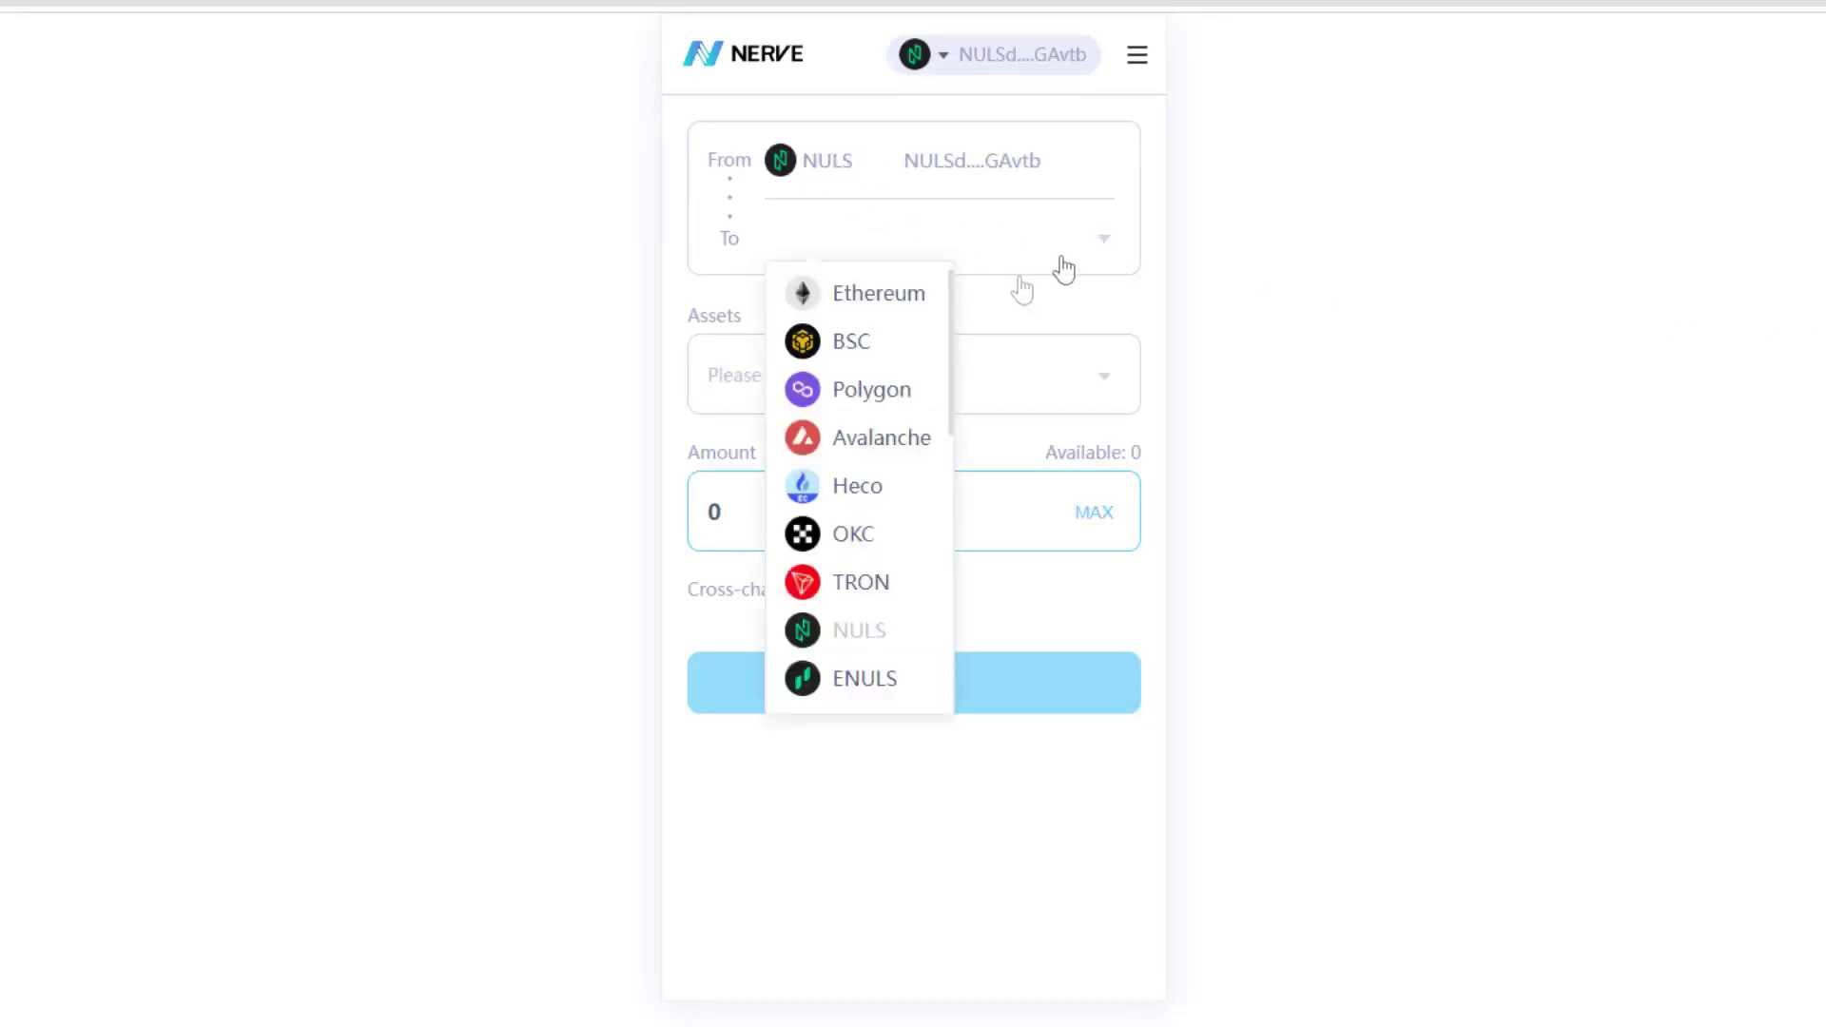
left_click(877, 678)
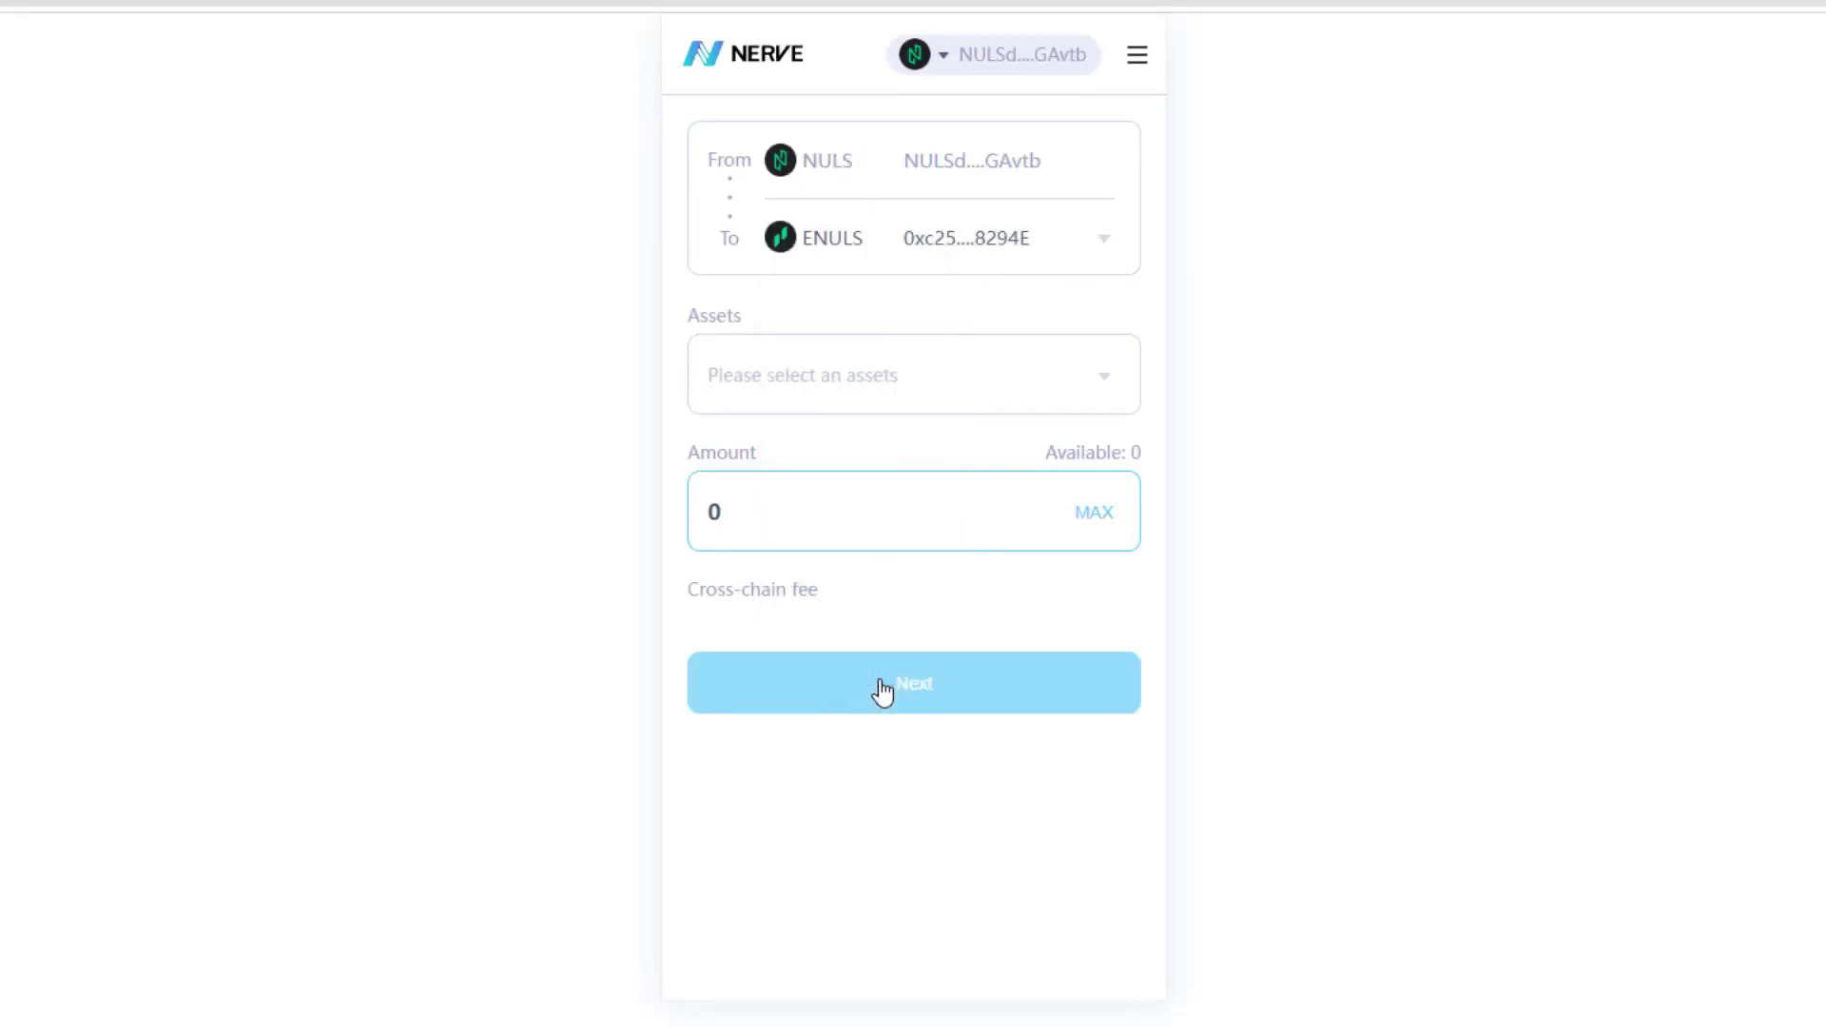
left_click(1090, 390)
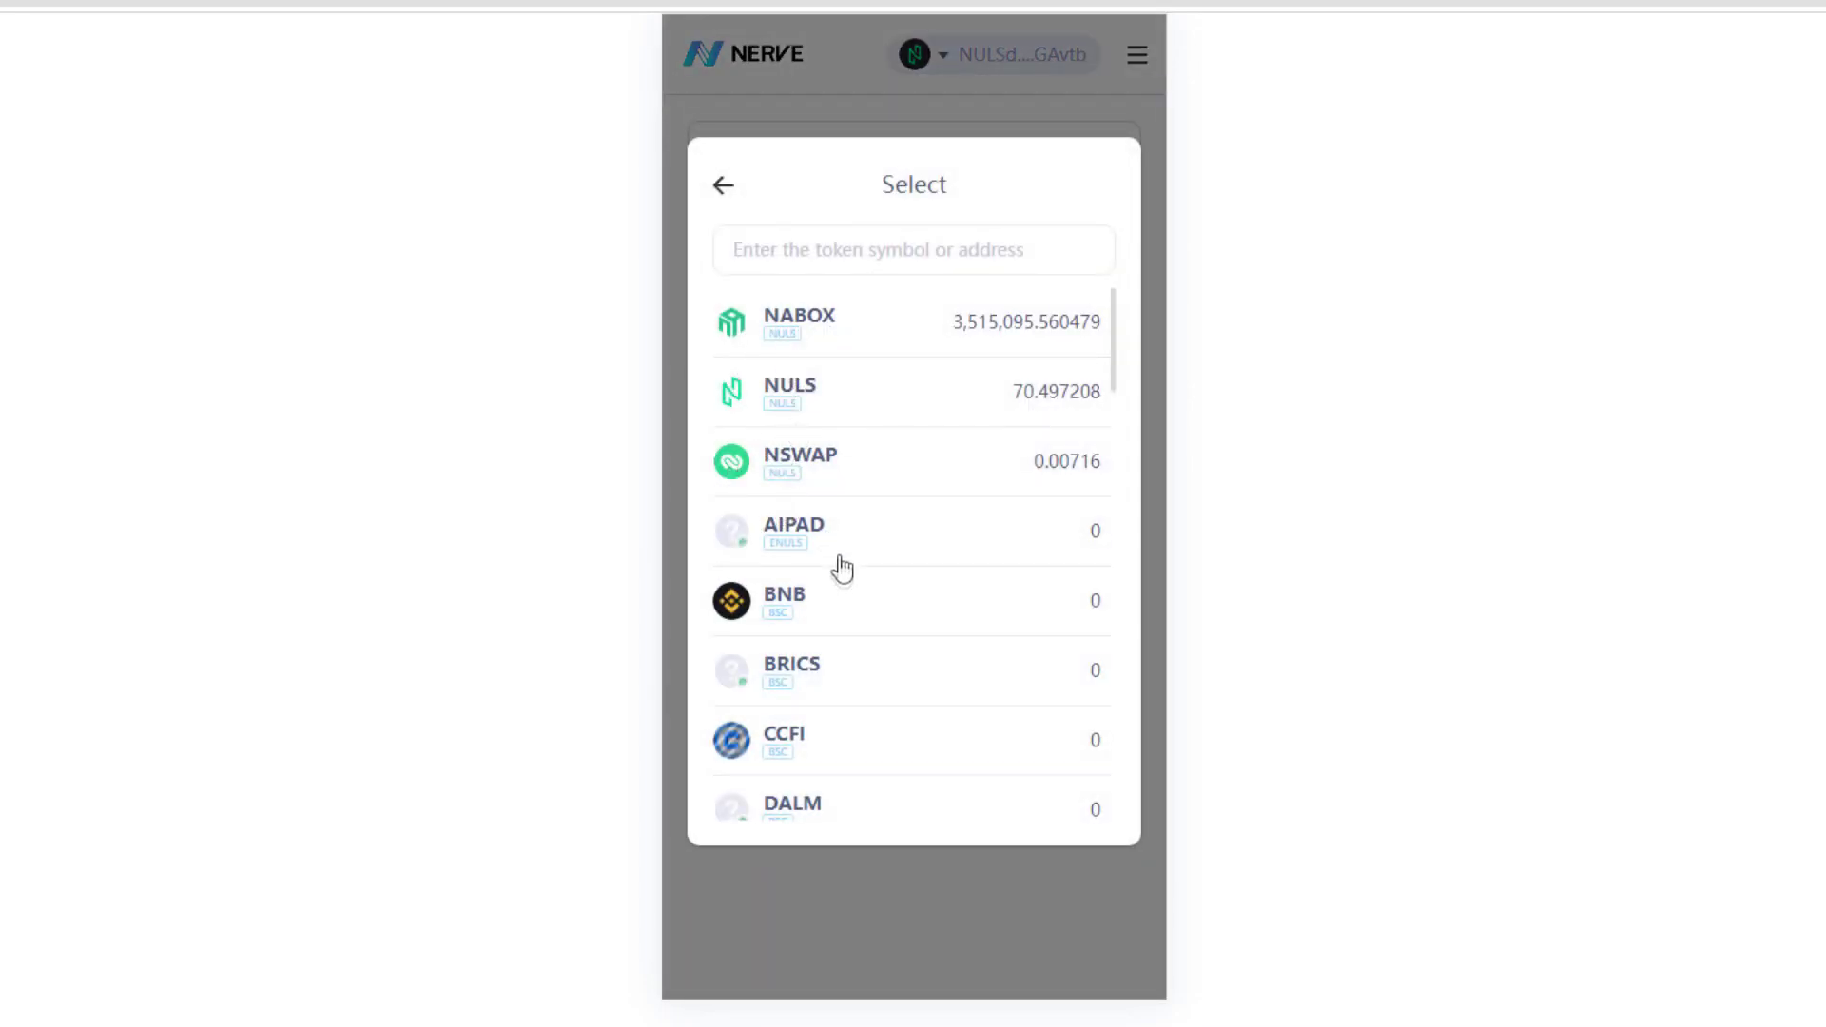
left_click(814, 333)
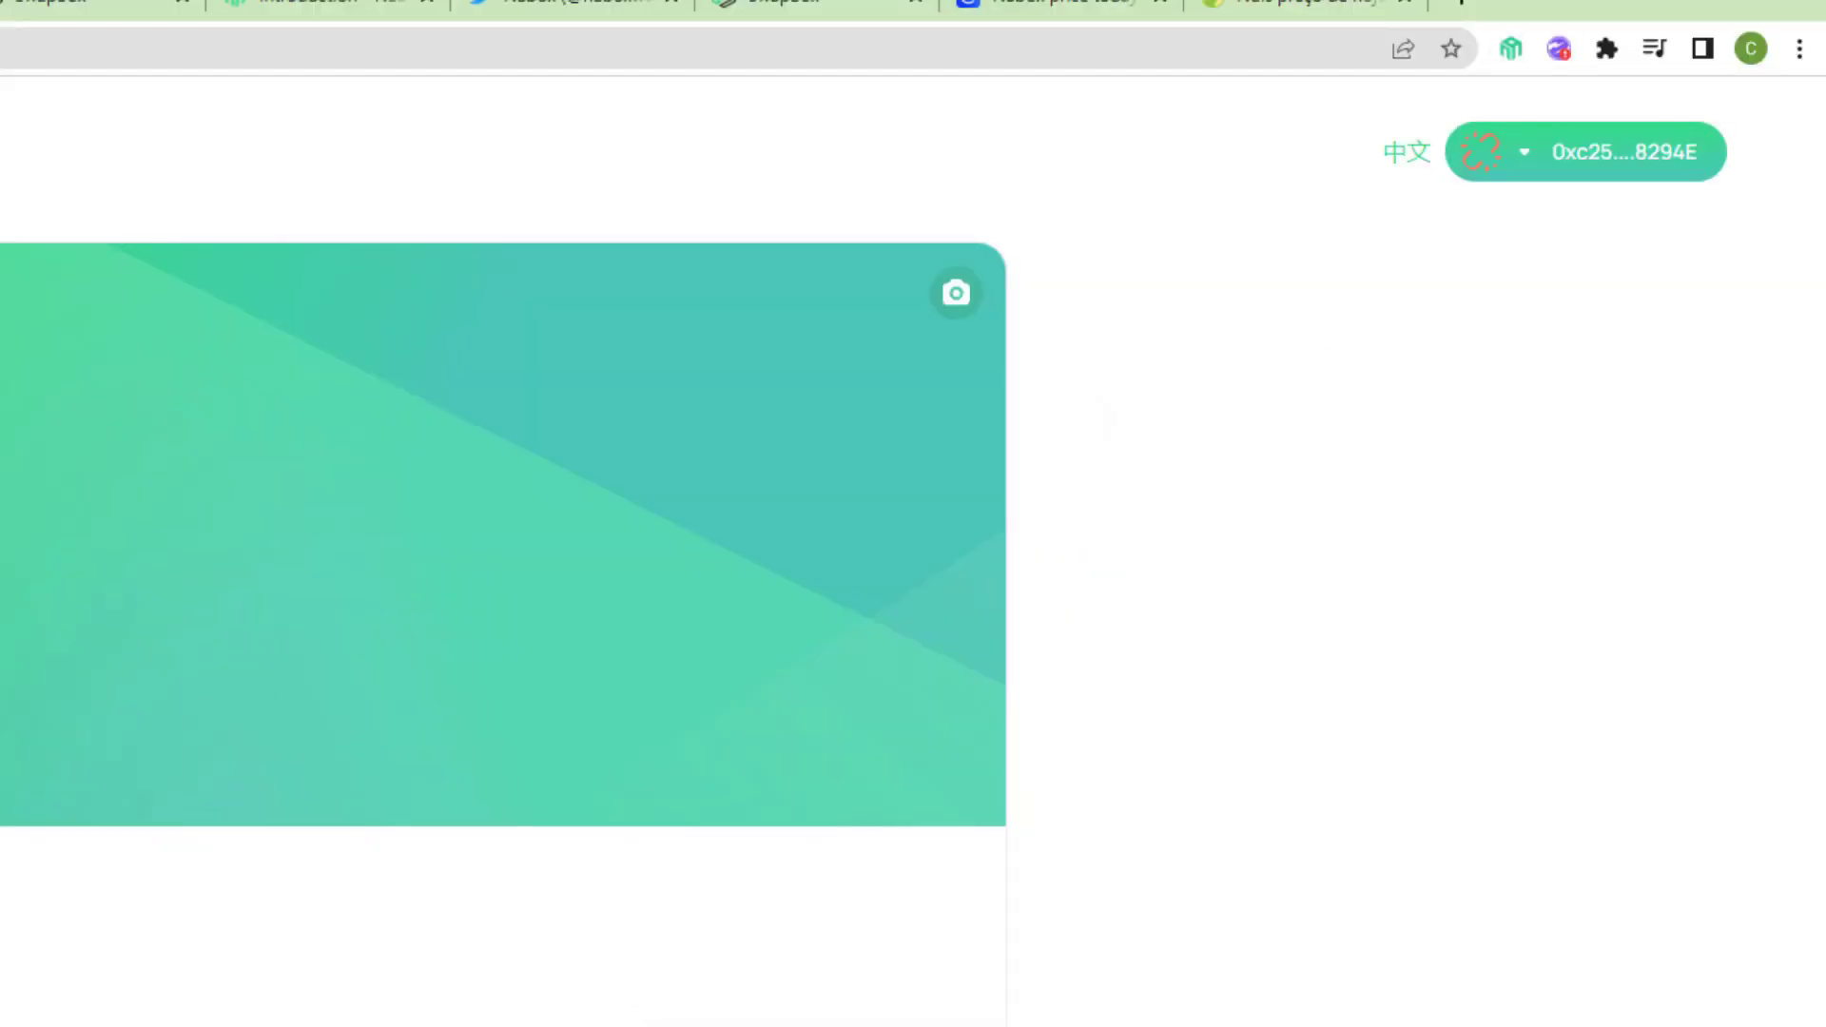
scroll(835, 585, "down", 3)
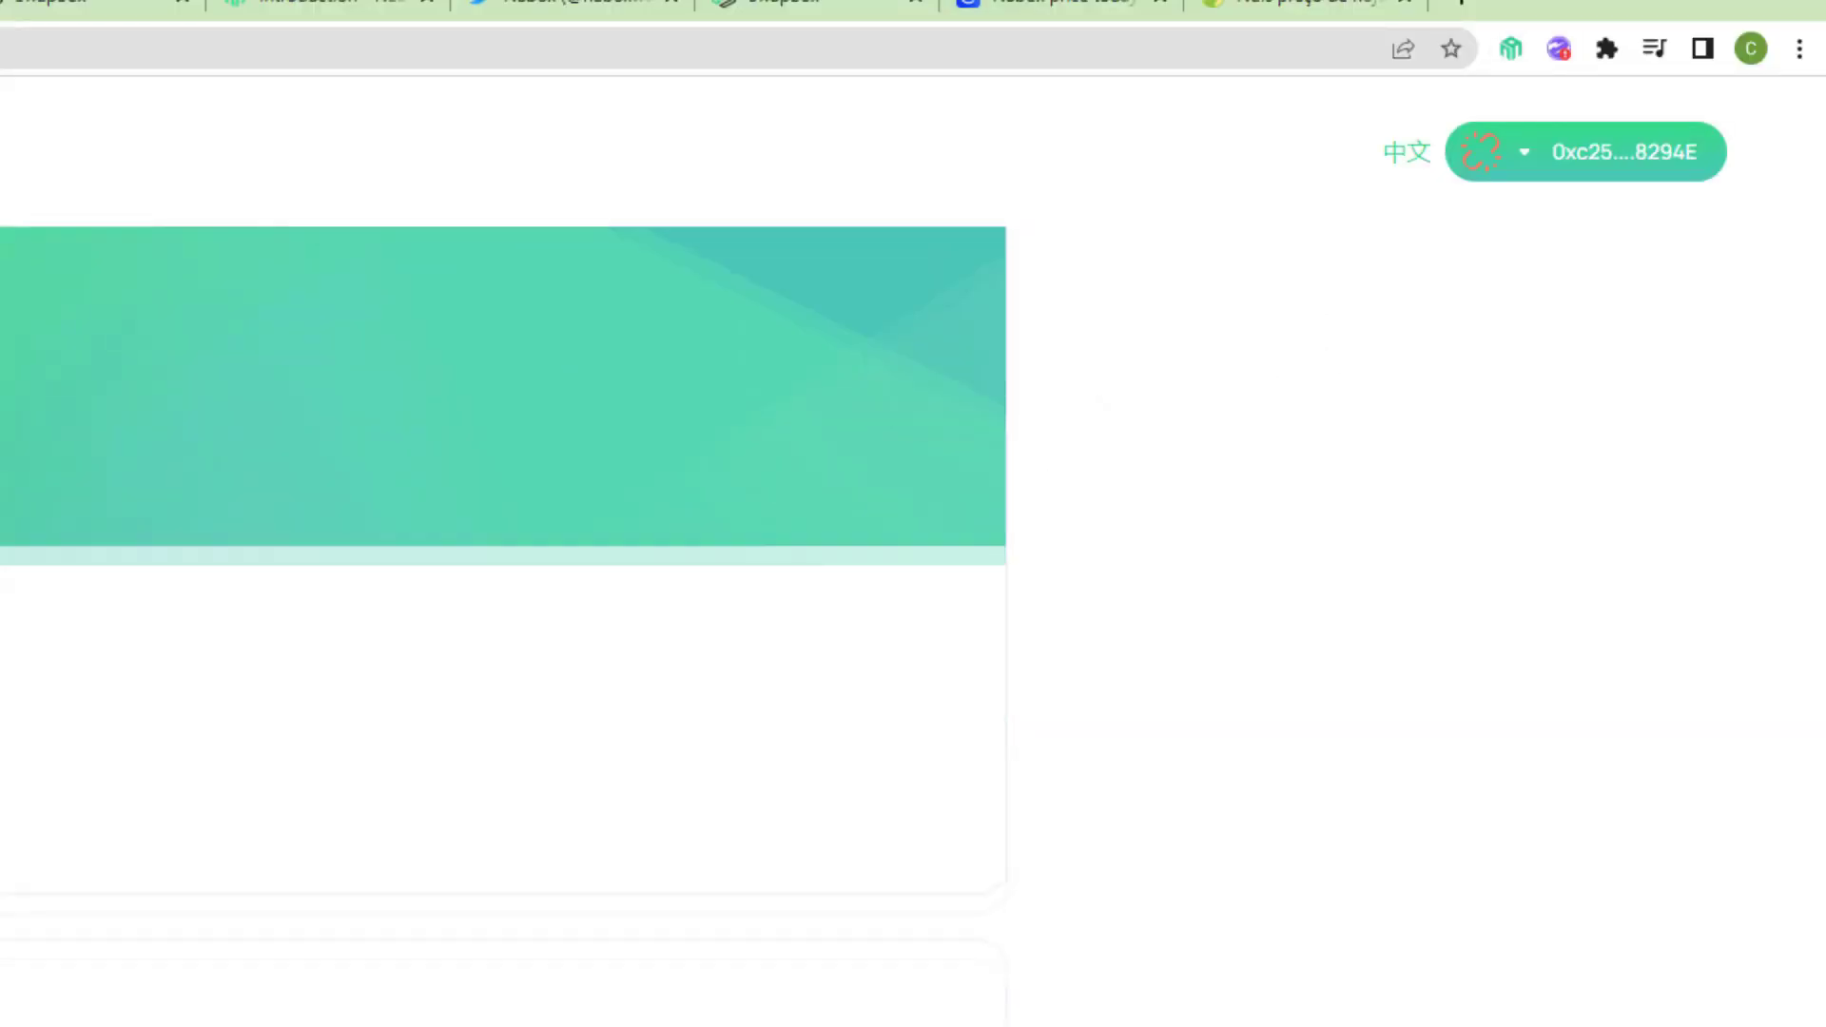
- Confirm about 3,829,801 NABOX on the ENULS network, then go to the Identity page
left_click(1513, 54)
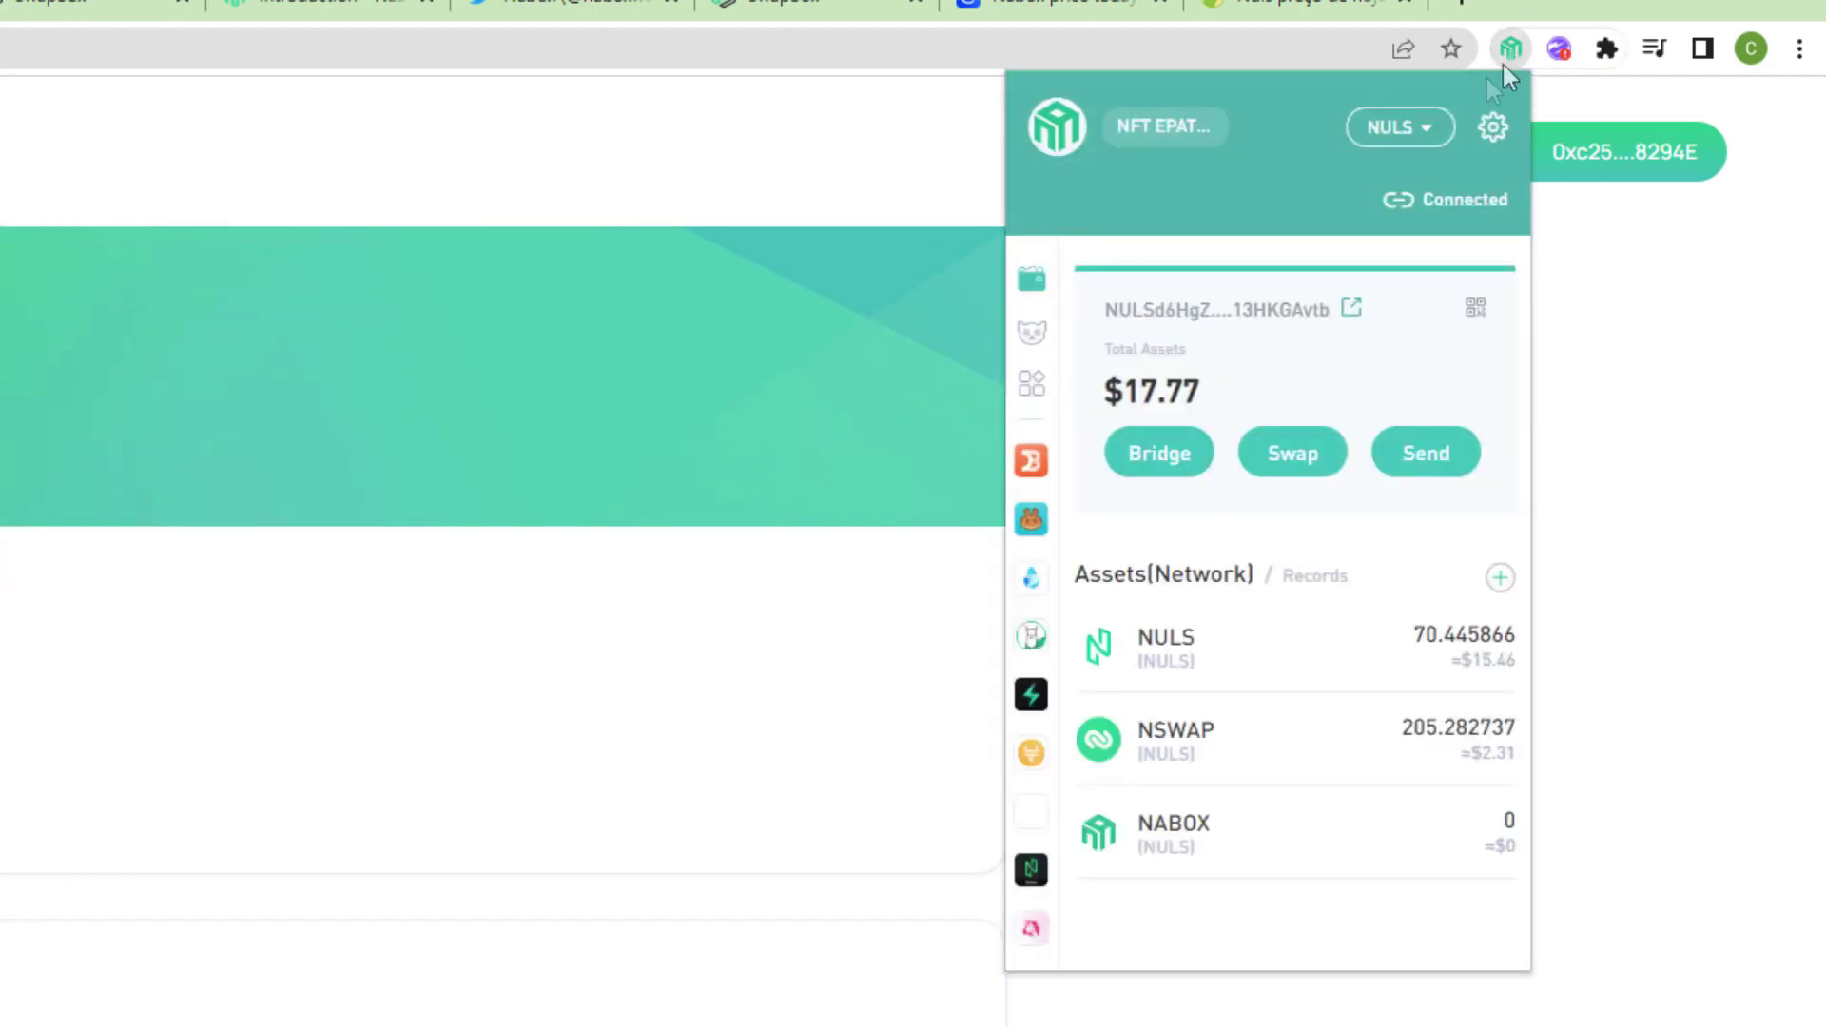
left_click(1404, 133)
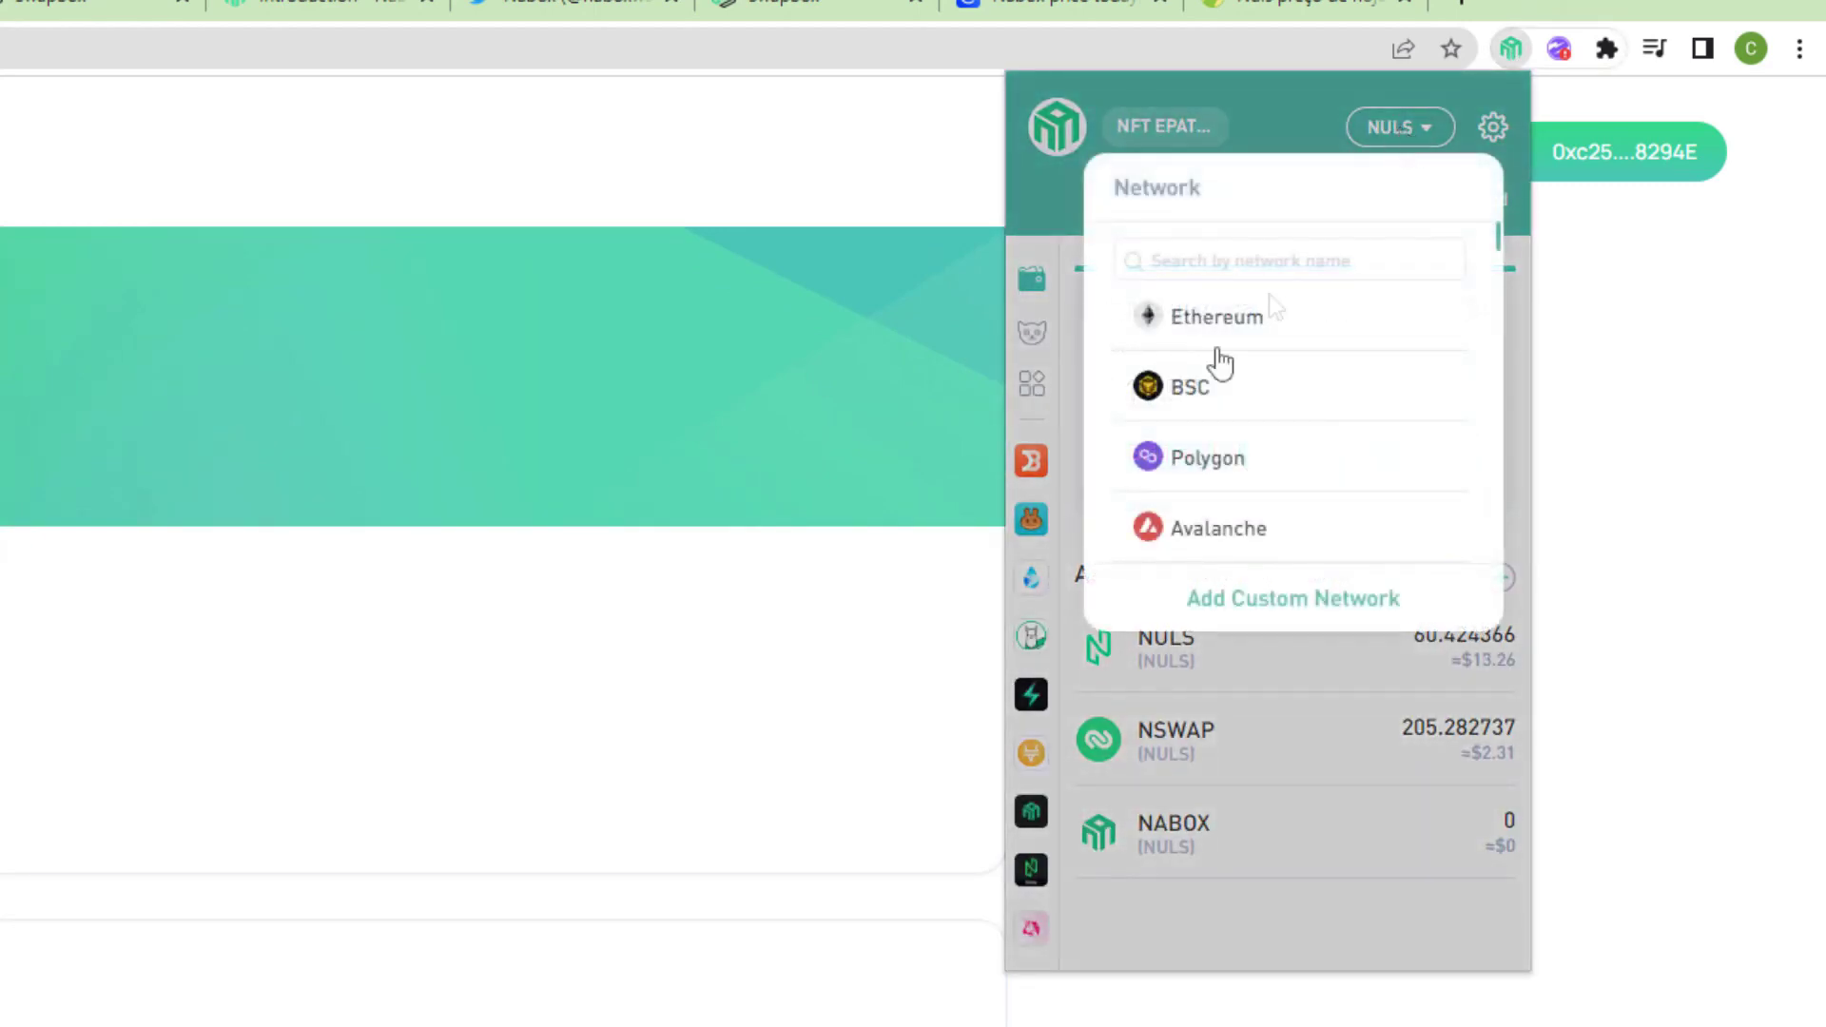
scroll(1179, 428, "down", 5)
left_click(1187, 356)
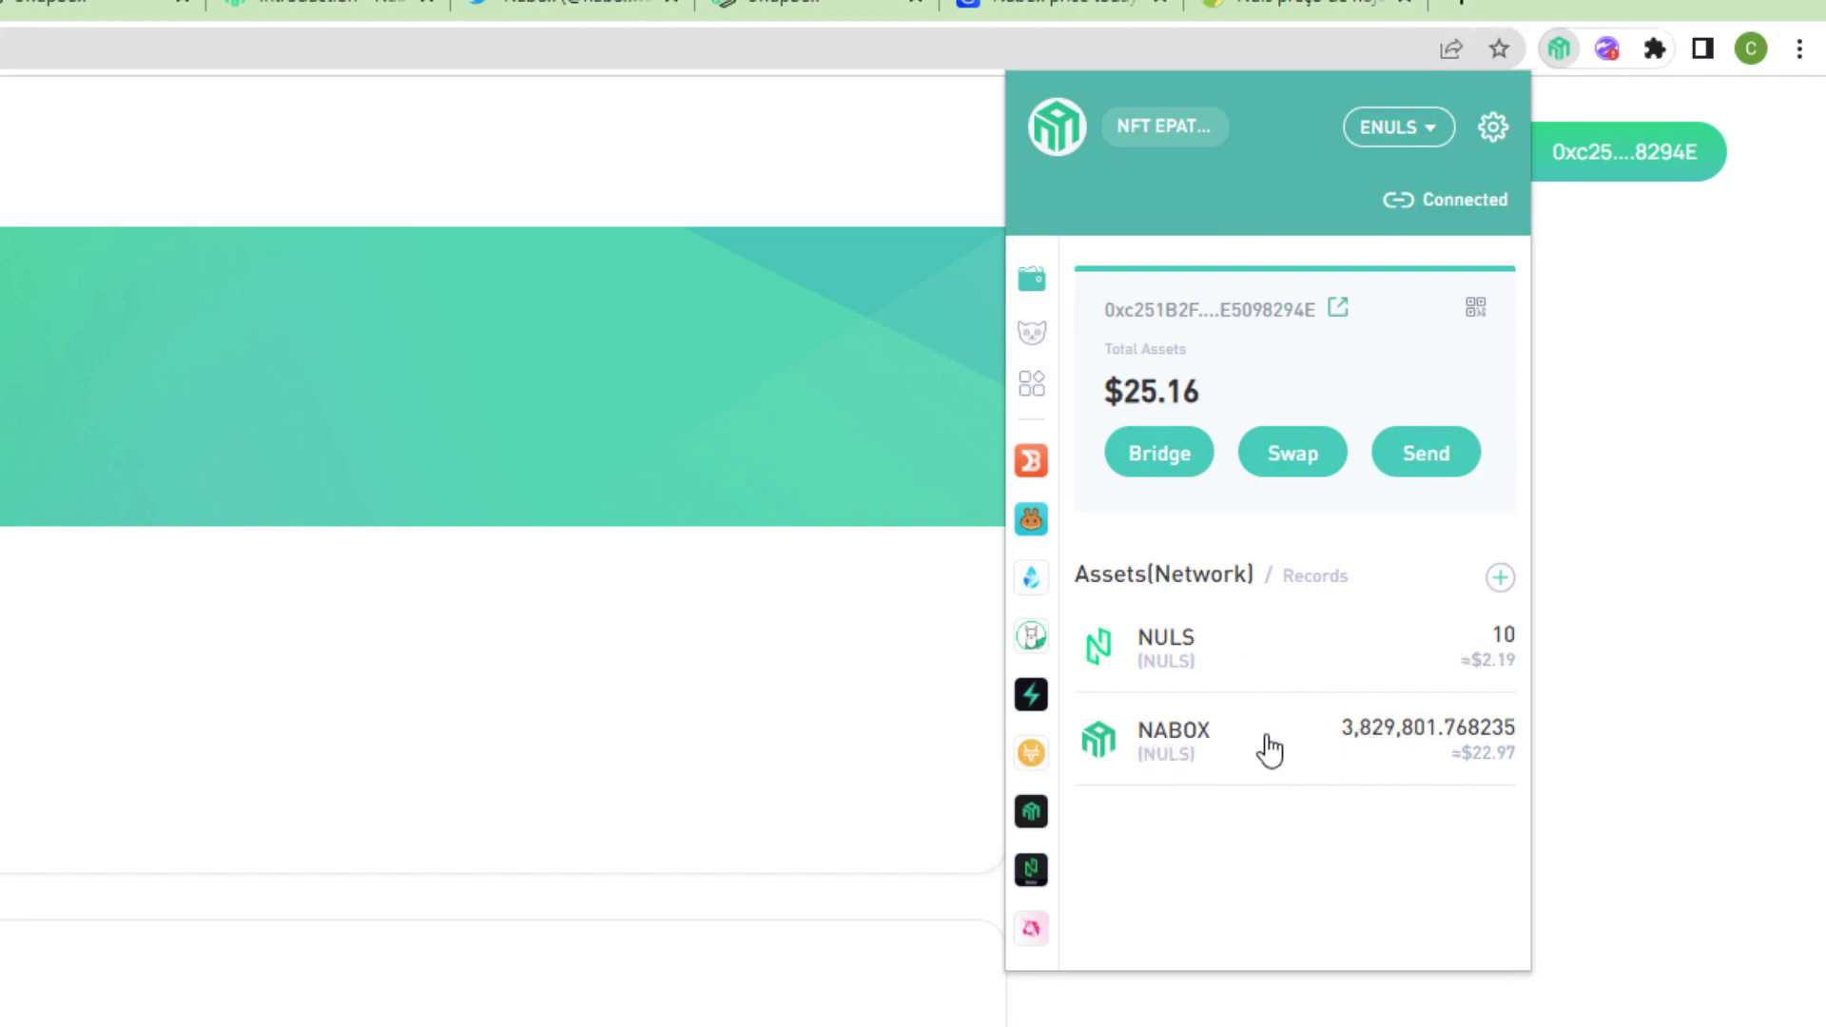
left_click(1282, 989)
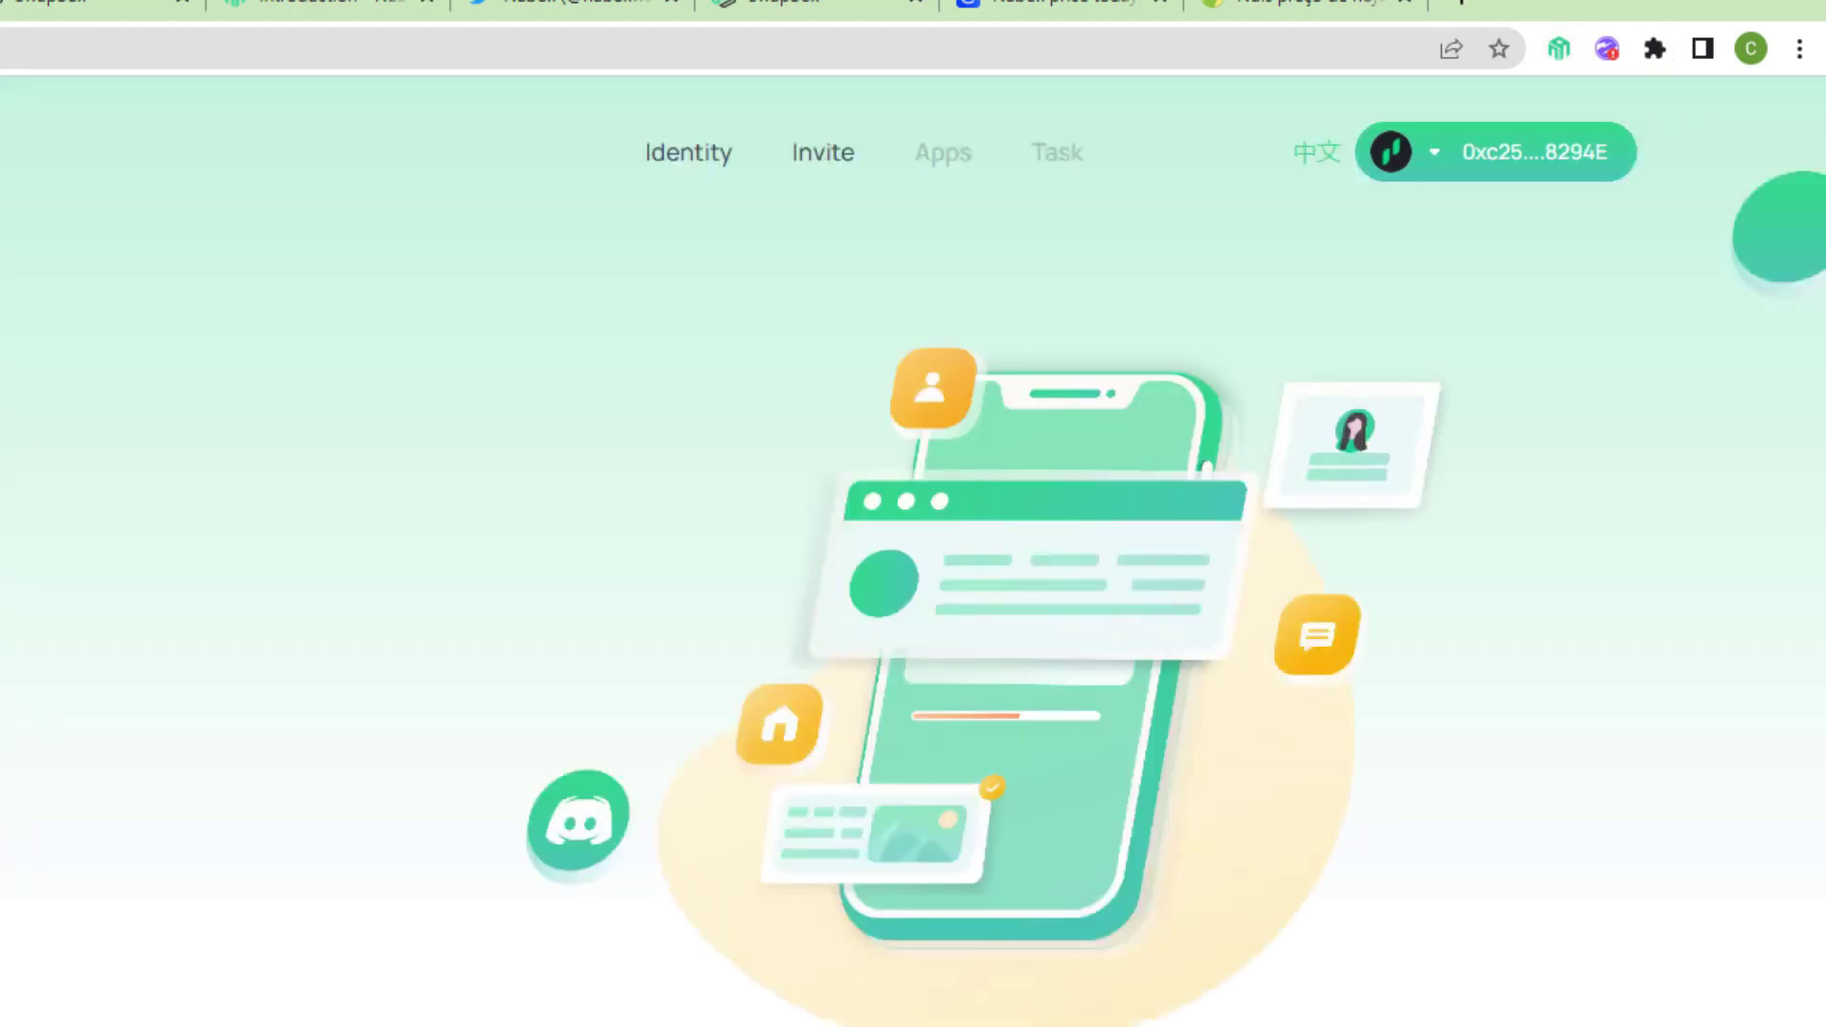
left_click(683, 162)
- Enter voepa as the Nabox ID name, clear the inviter field, and create the ID
mouse_move(1487, 170)
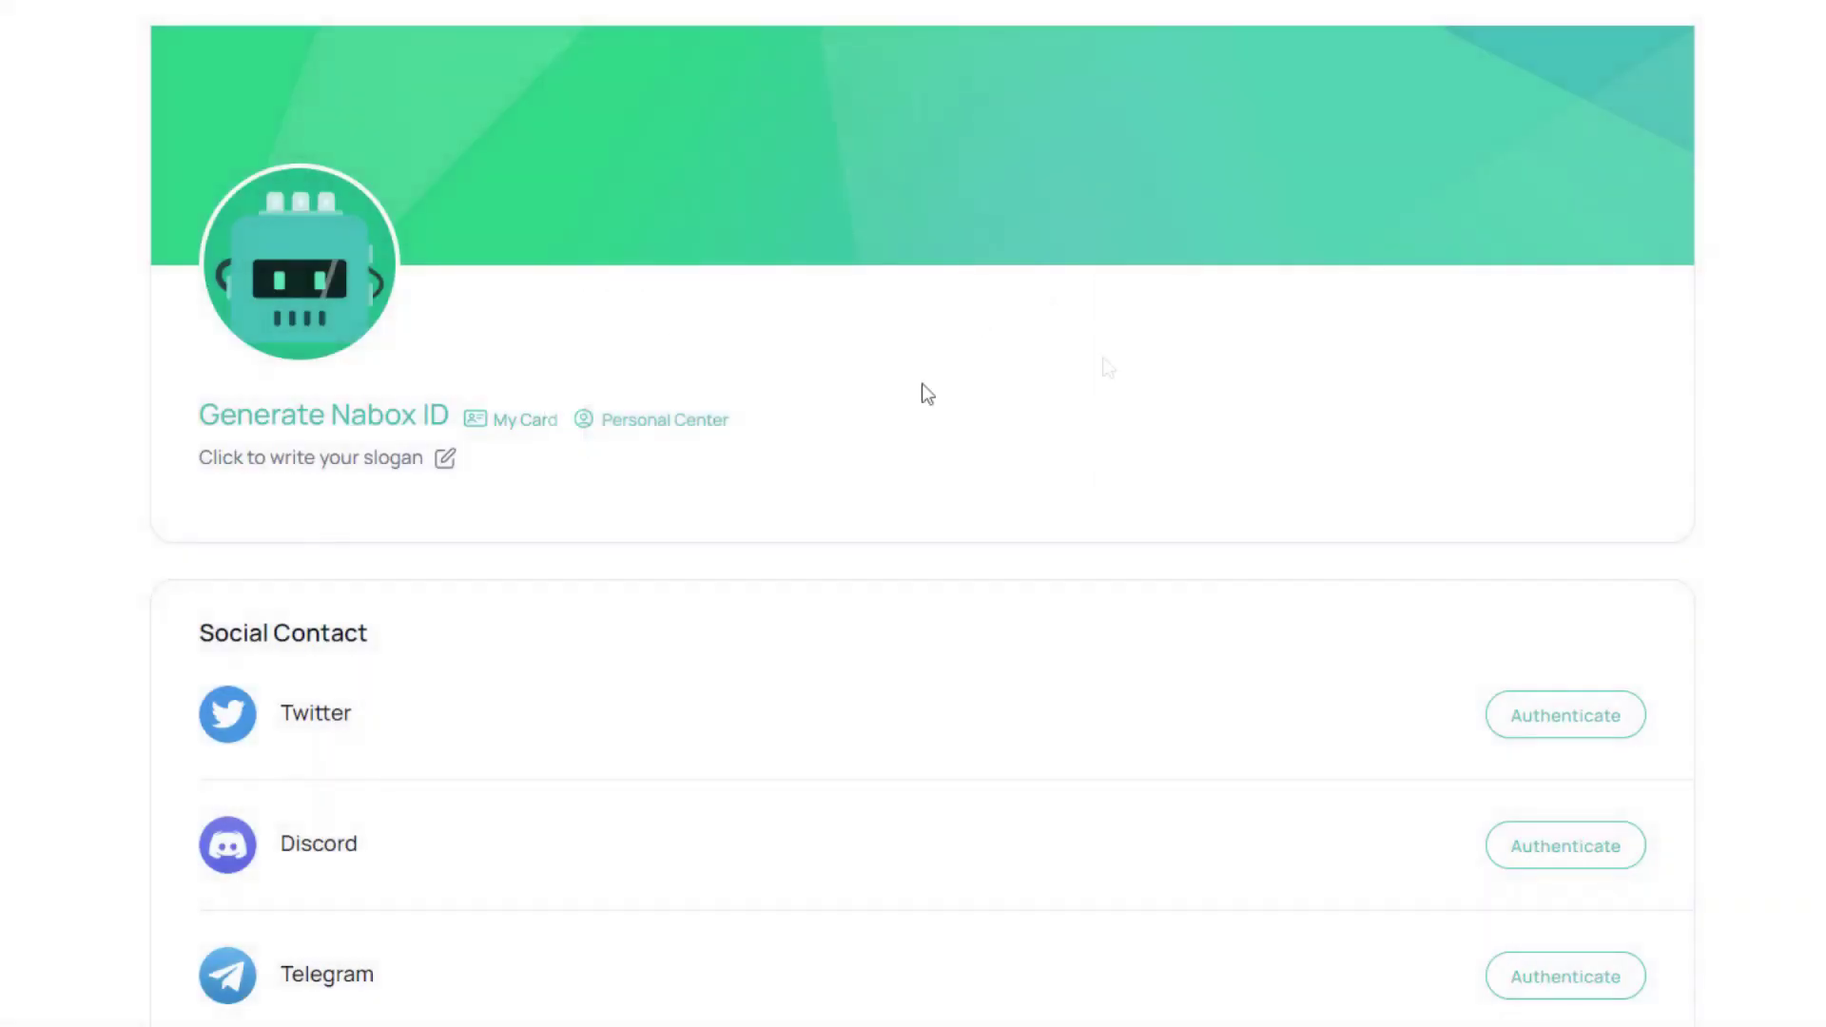
left_click(321, 417)
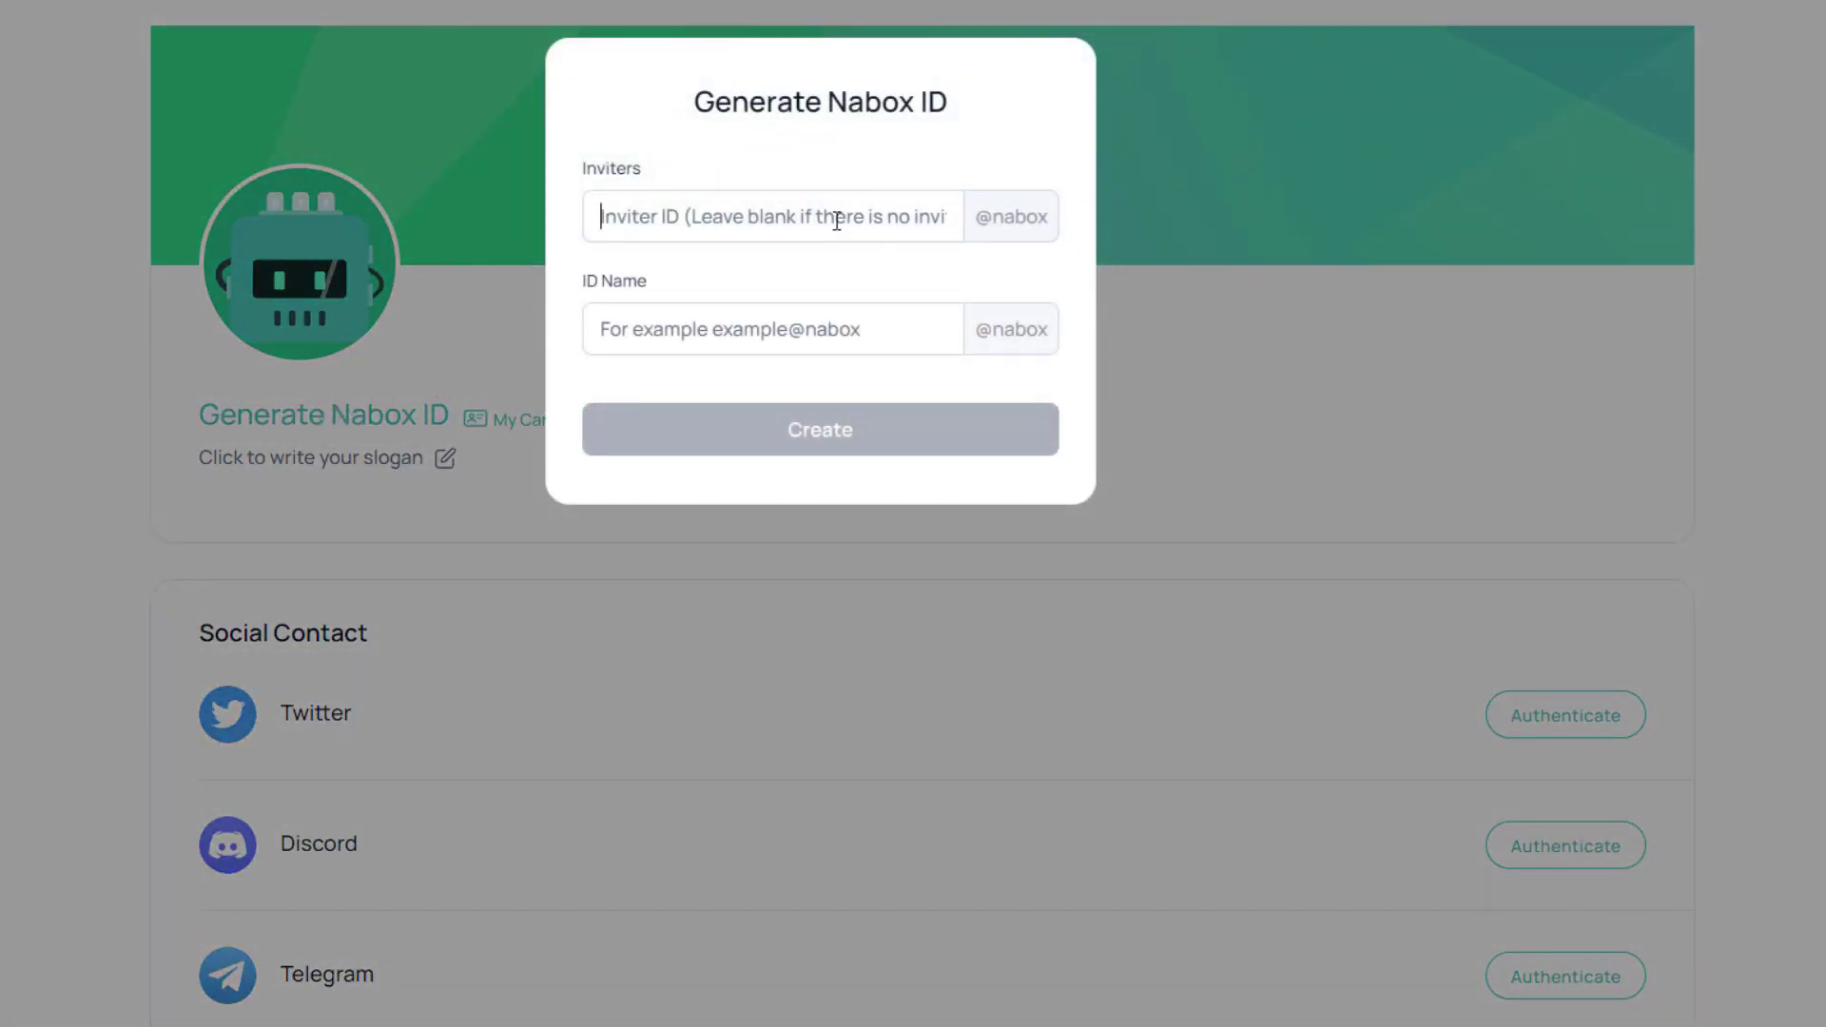
type("voepa")
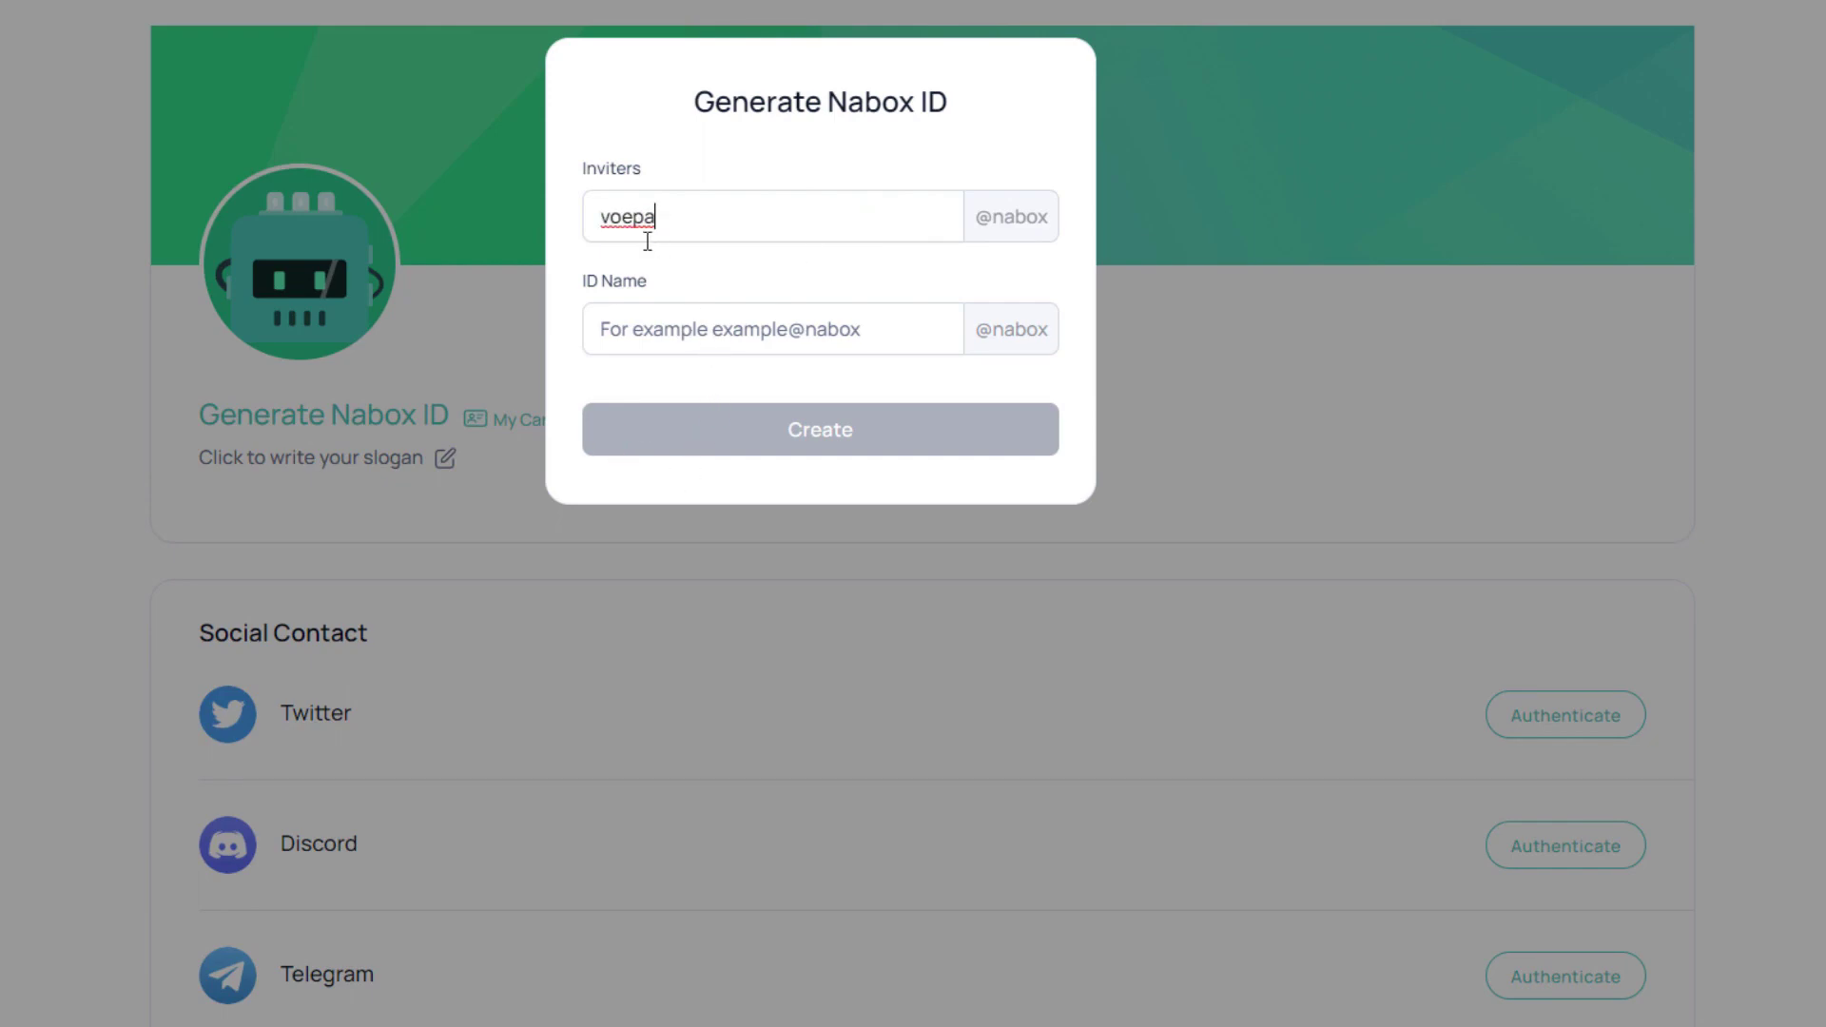
left_click(694, 330)
type("voepa")
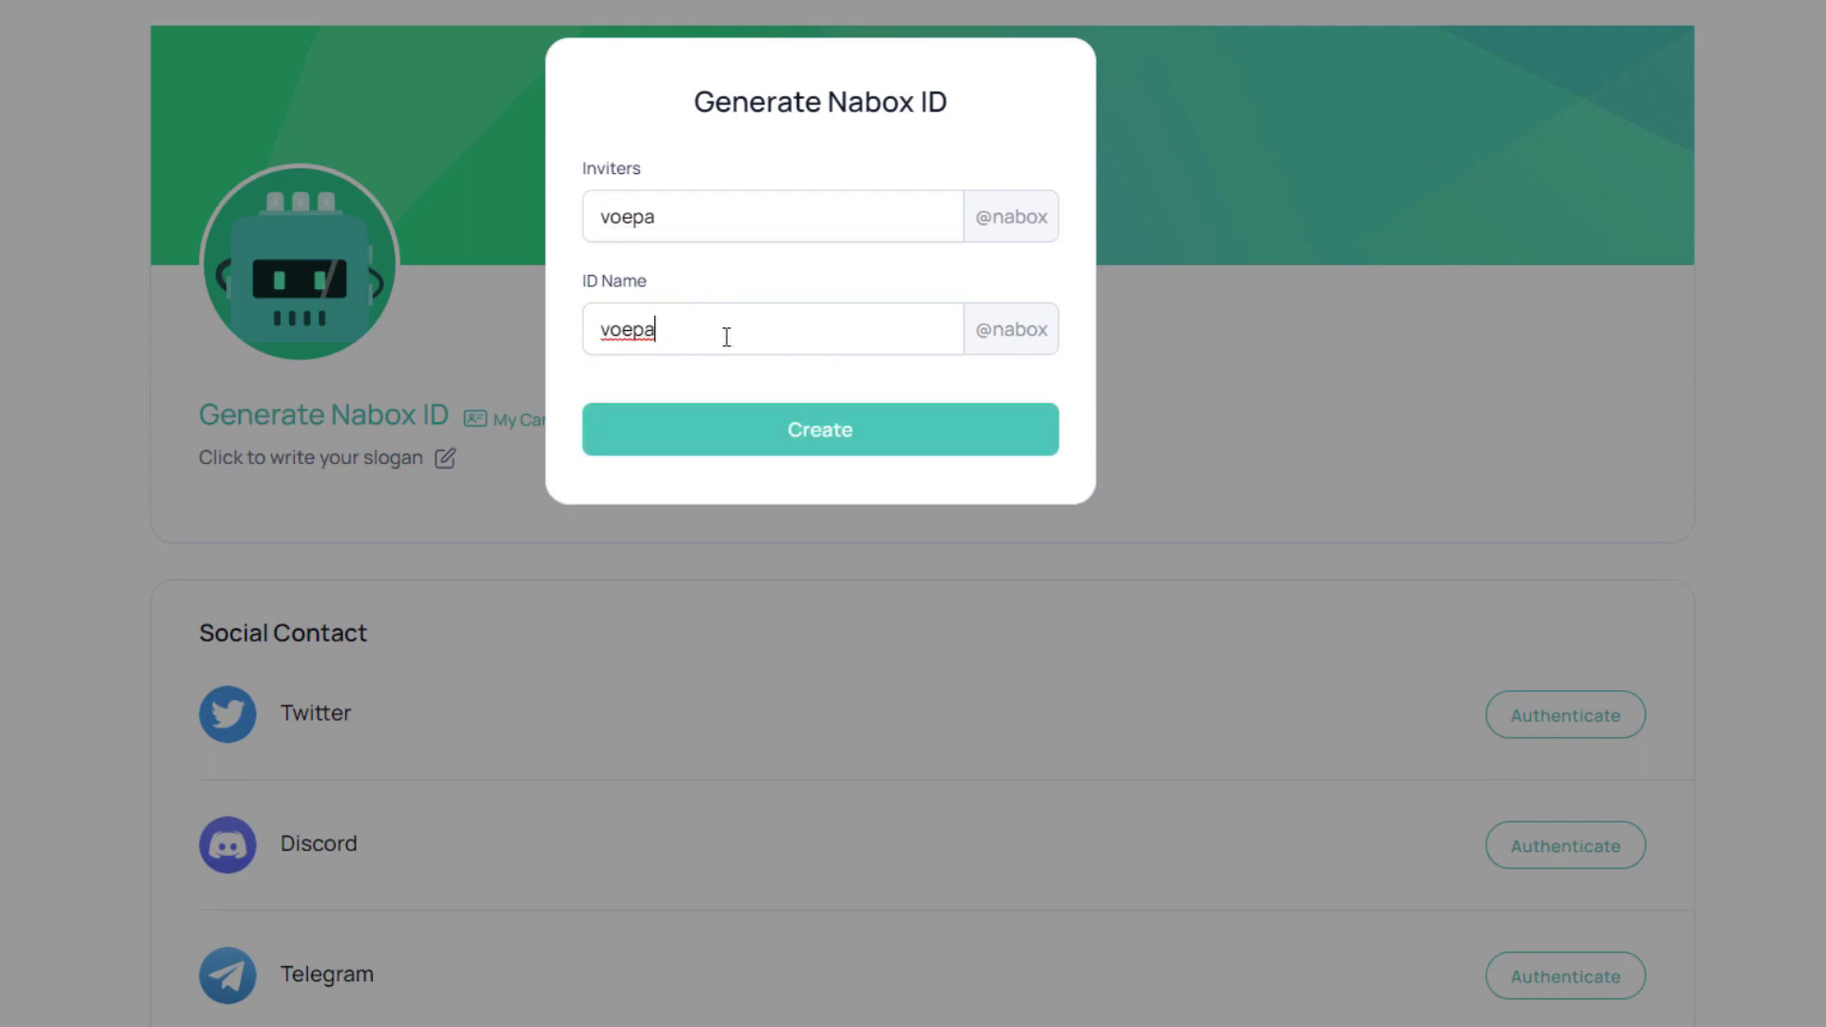
left_click_drag(727, 337, 580, 340)
left_click(951, 328)
left_click_drag(670, 217, 597, 217)
key("BackSpace")
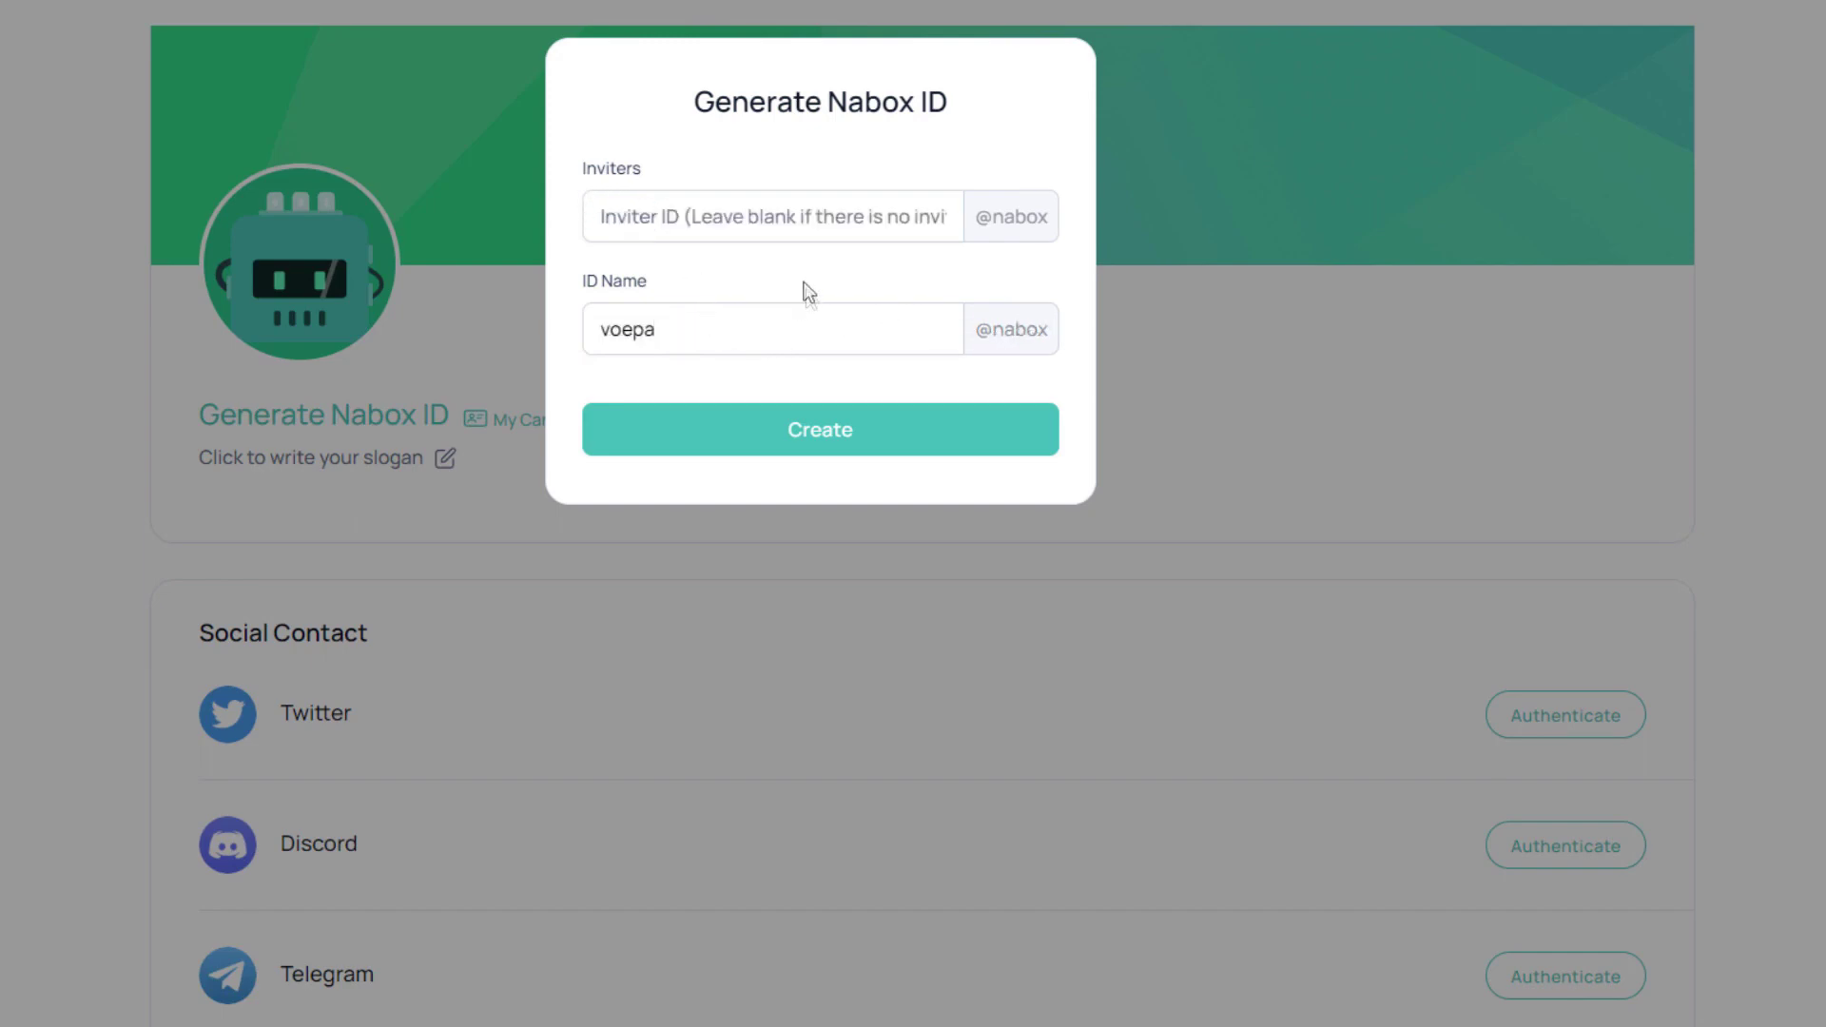
left_click(798, 419)
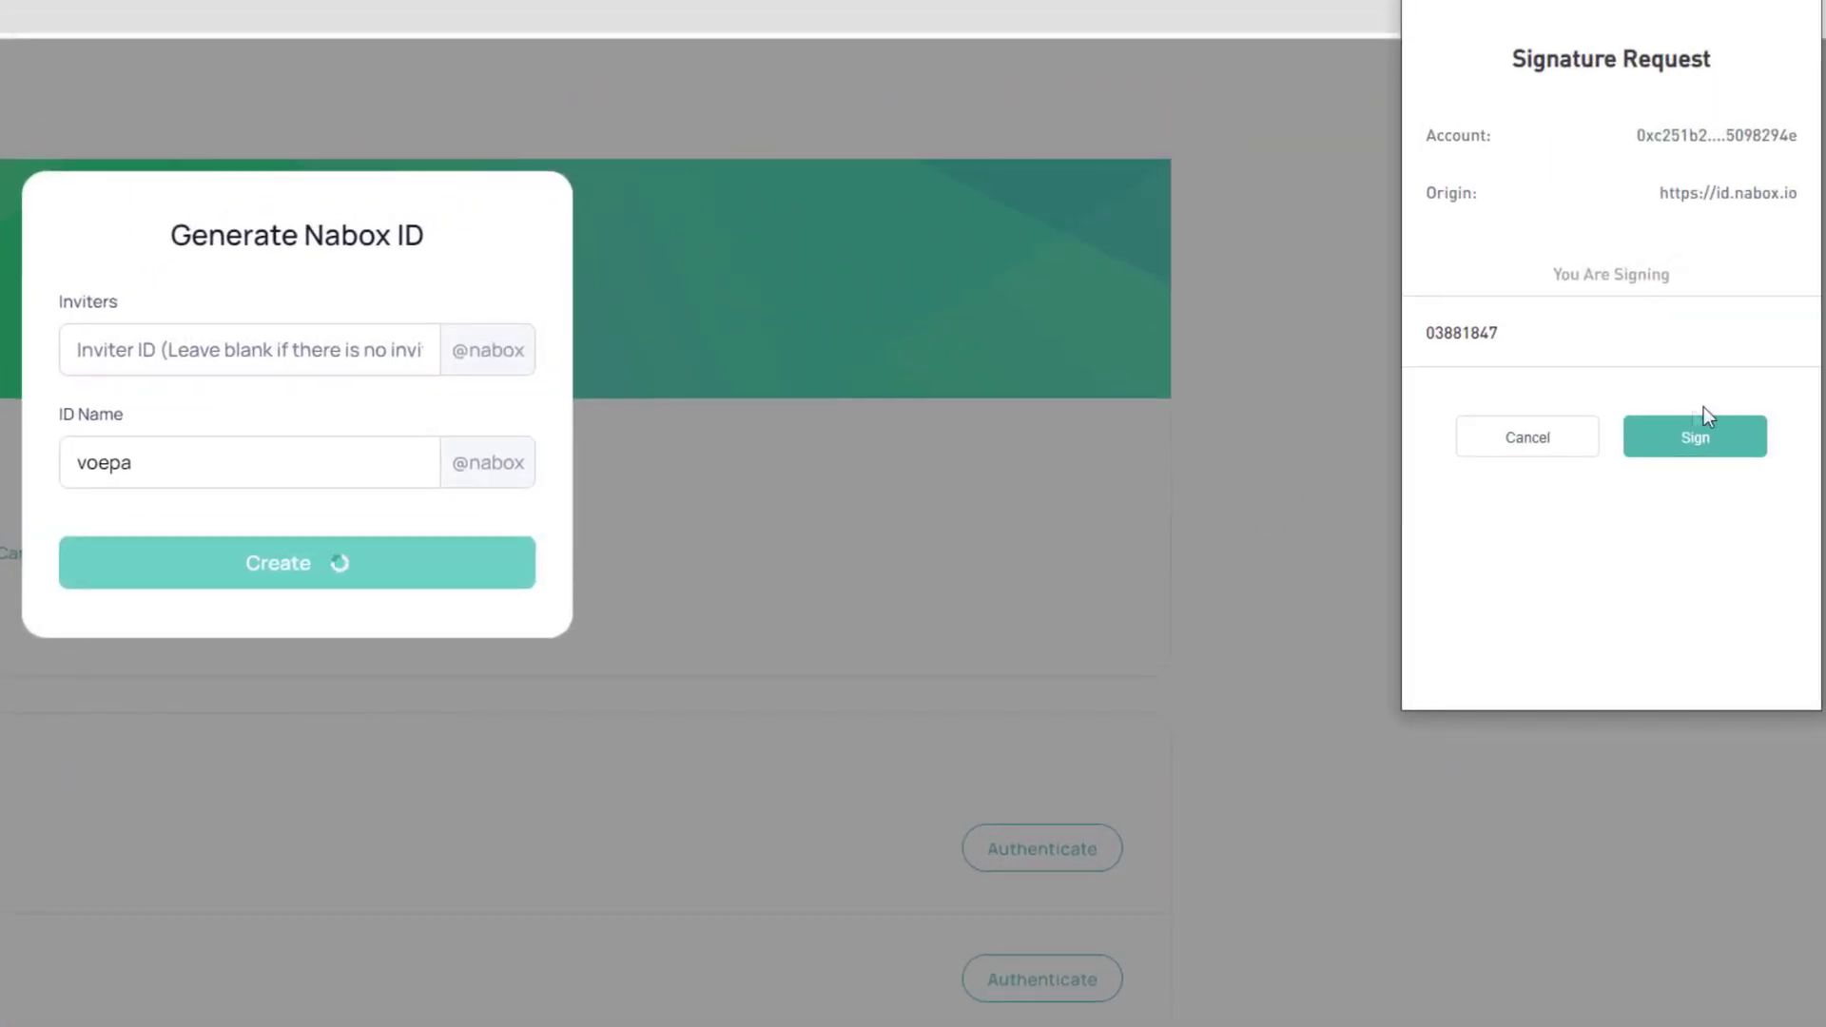
- Sign the request and pay the 3,000,000 NABOX registration fee in the wallet
left_click(1697, 439)
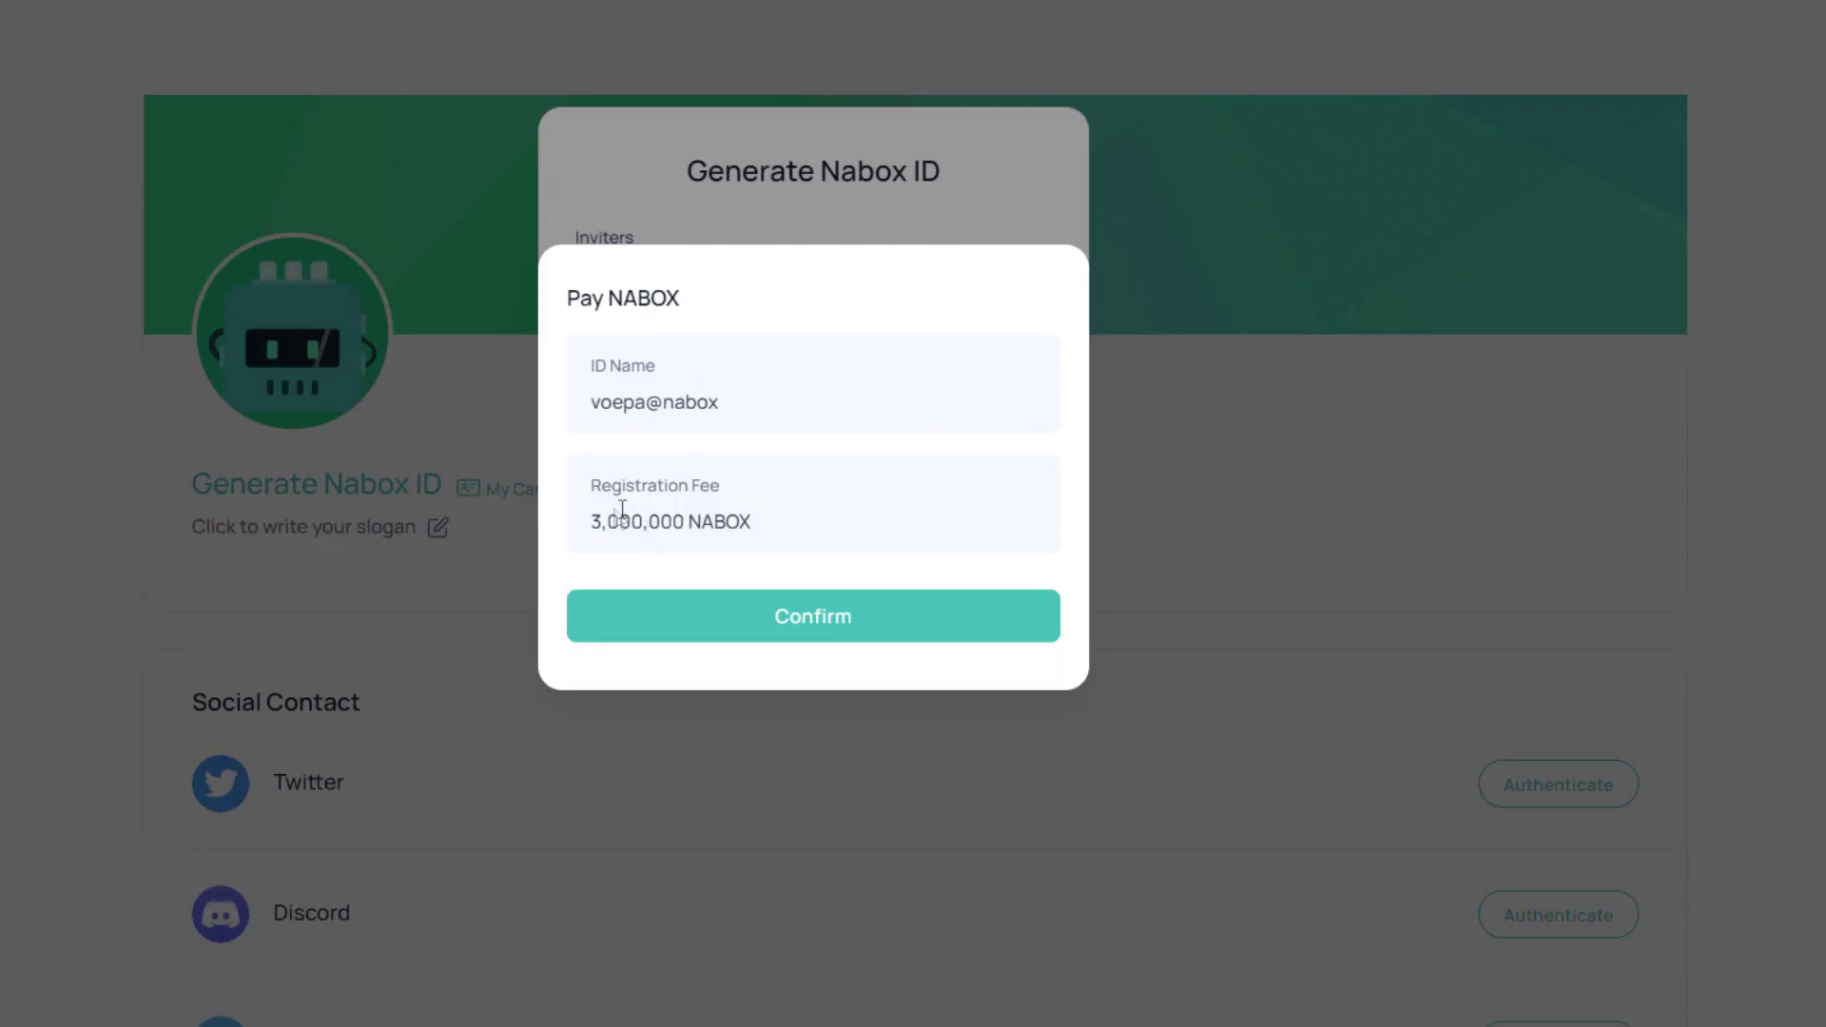
left_click_drag(594, 522, 702, 521)
left_click(782, 610)
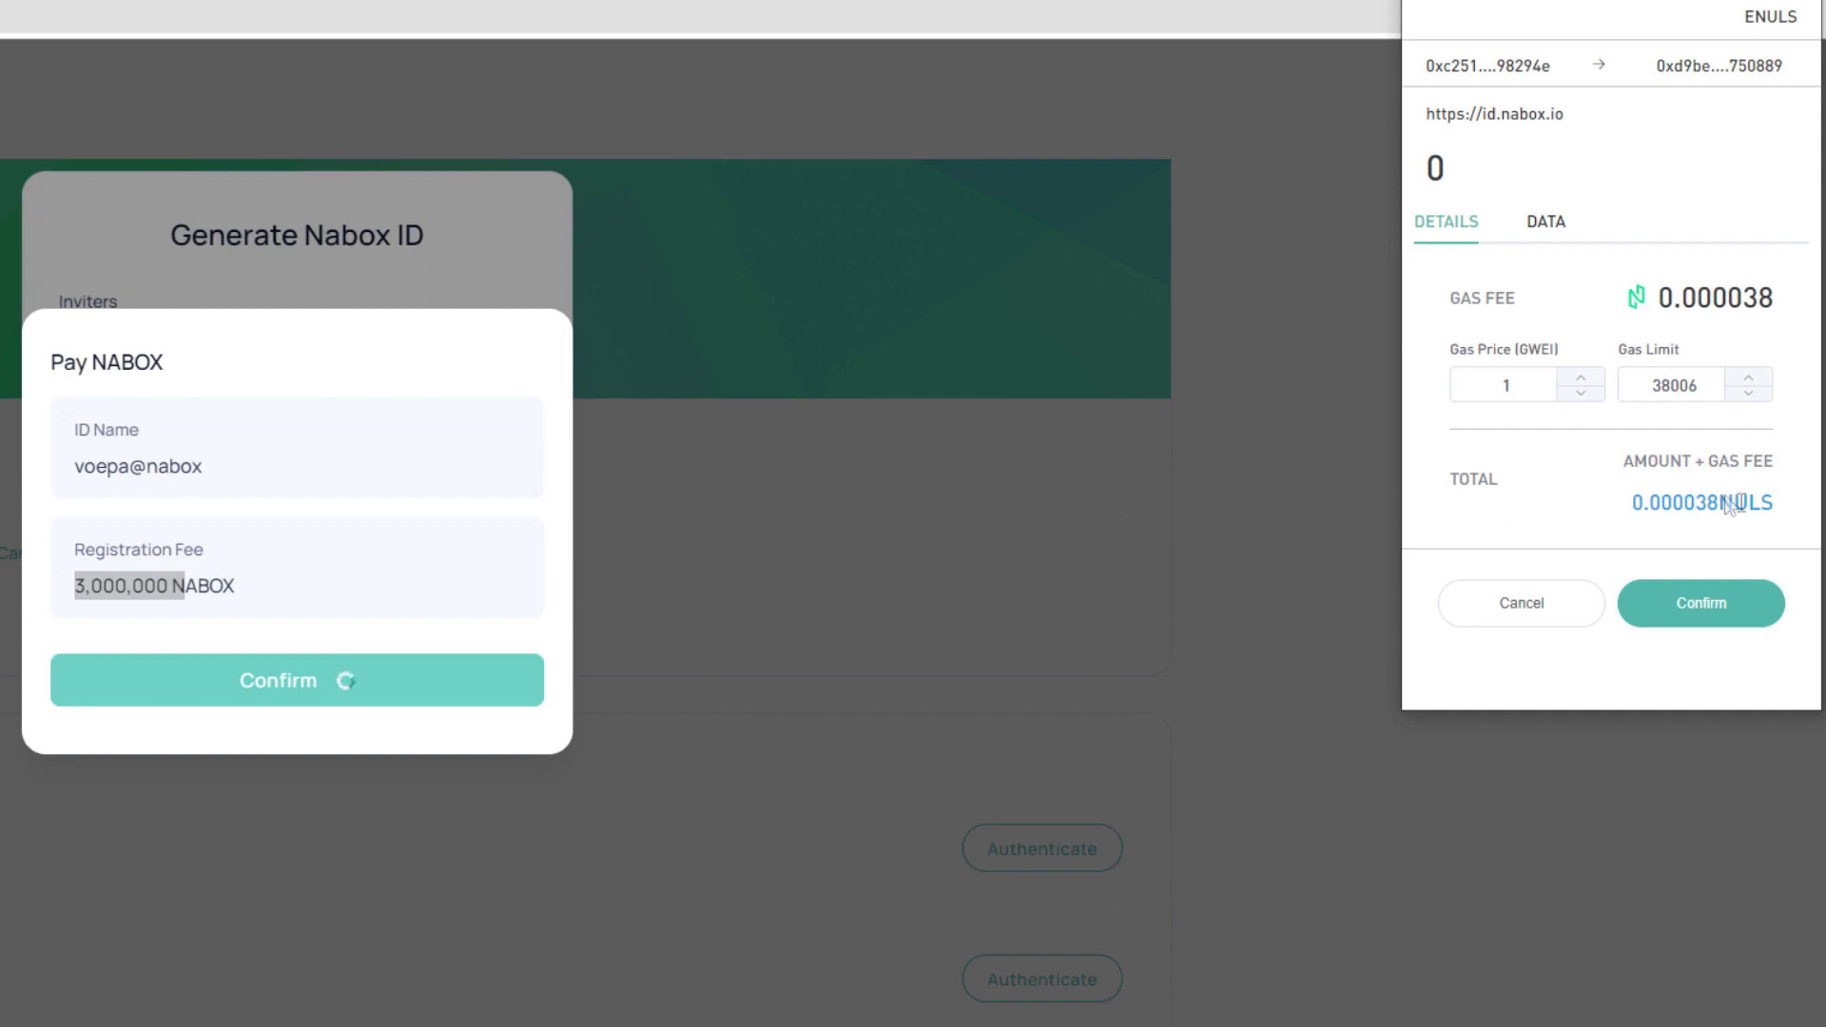
left_click(1701, 603)
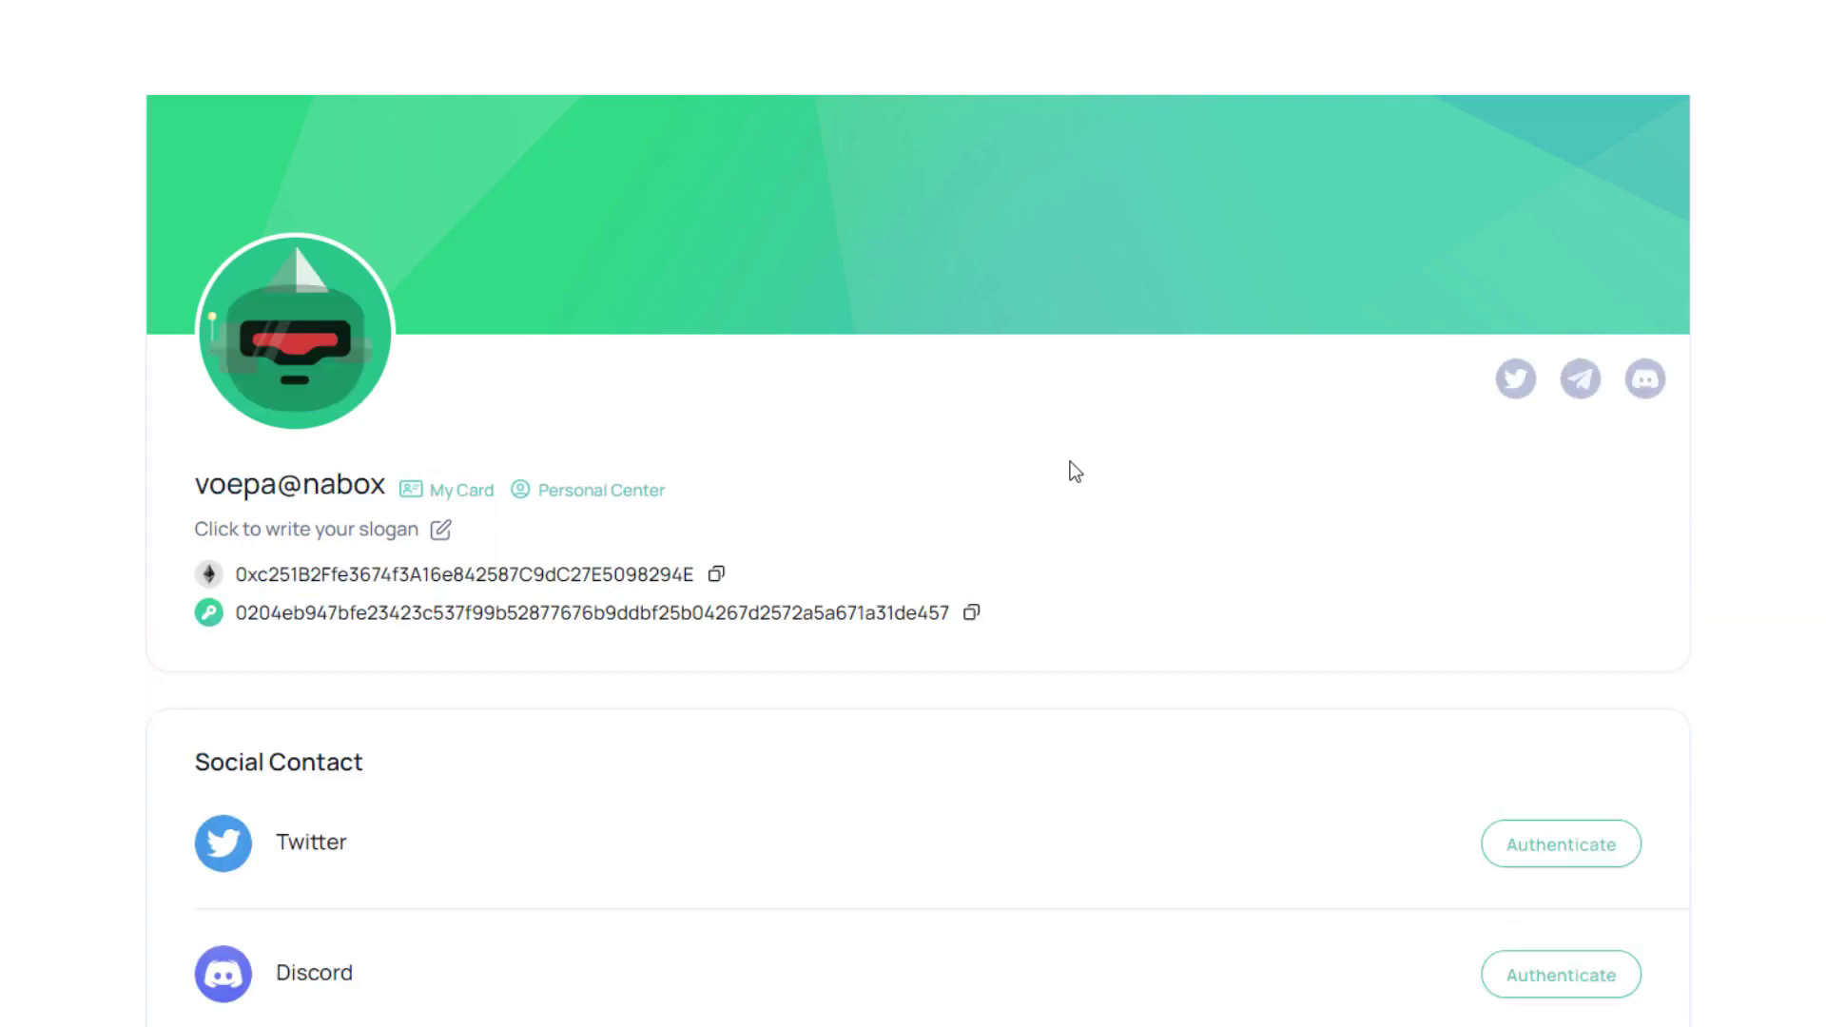
triple_click(767, 567)
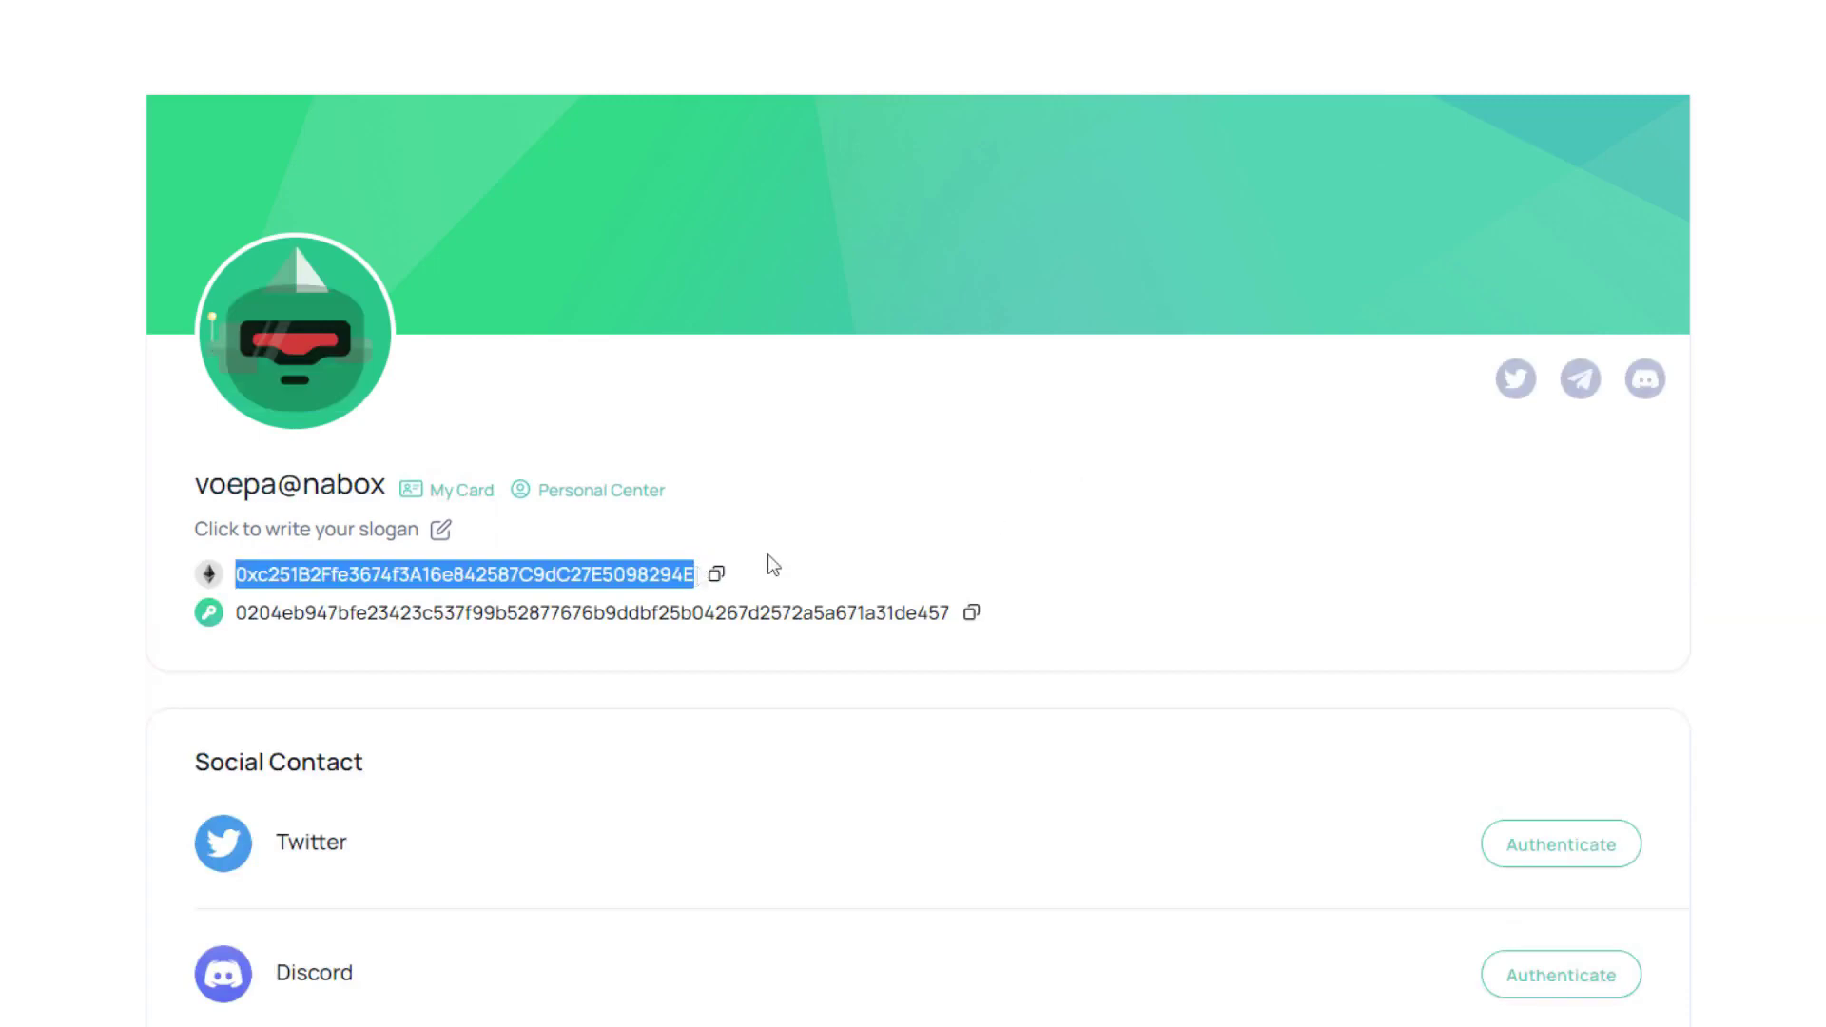
triple_click(838, 613)
left_click(282, 581)
left_click_drag(244, 576, 702, 576)
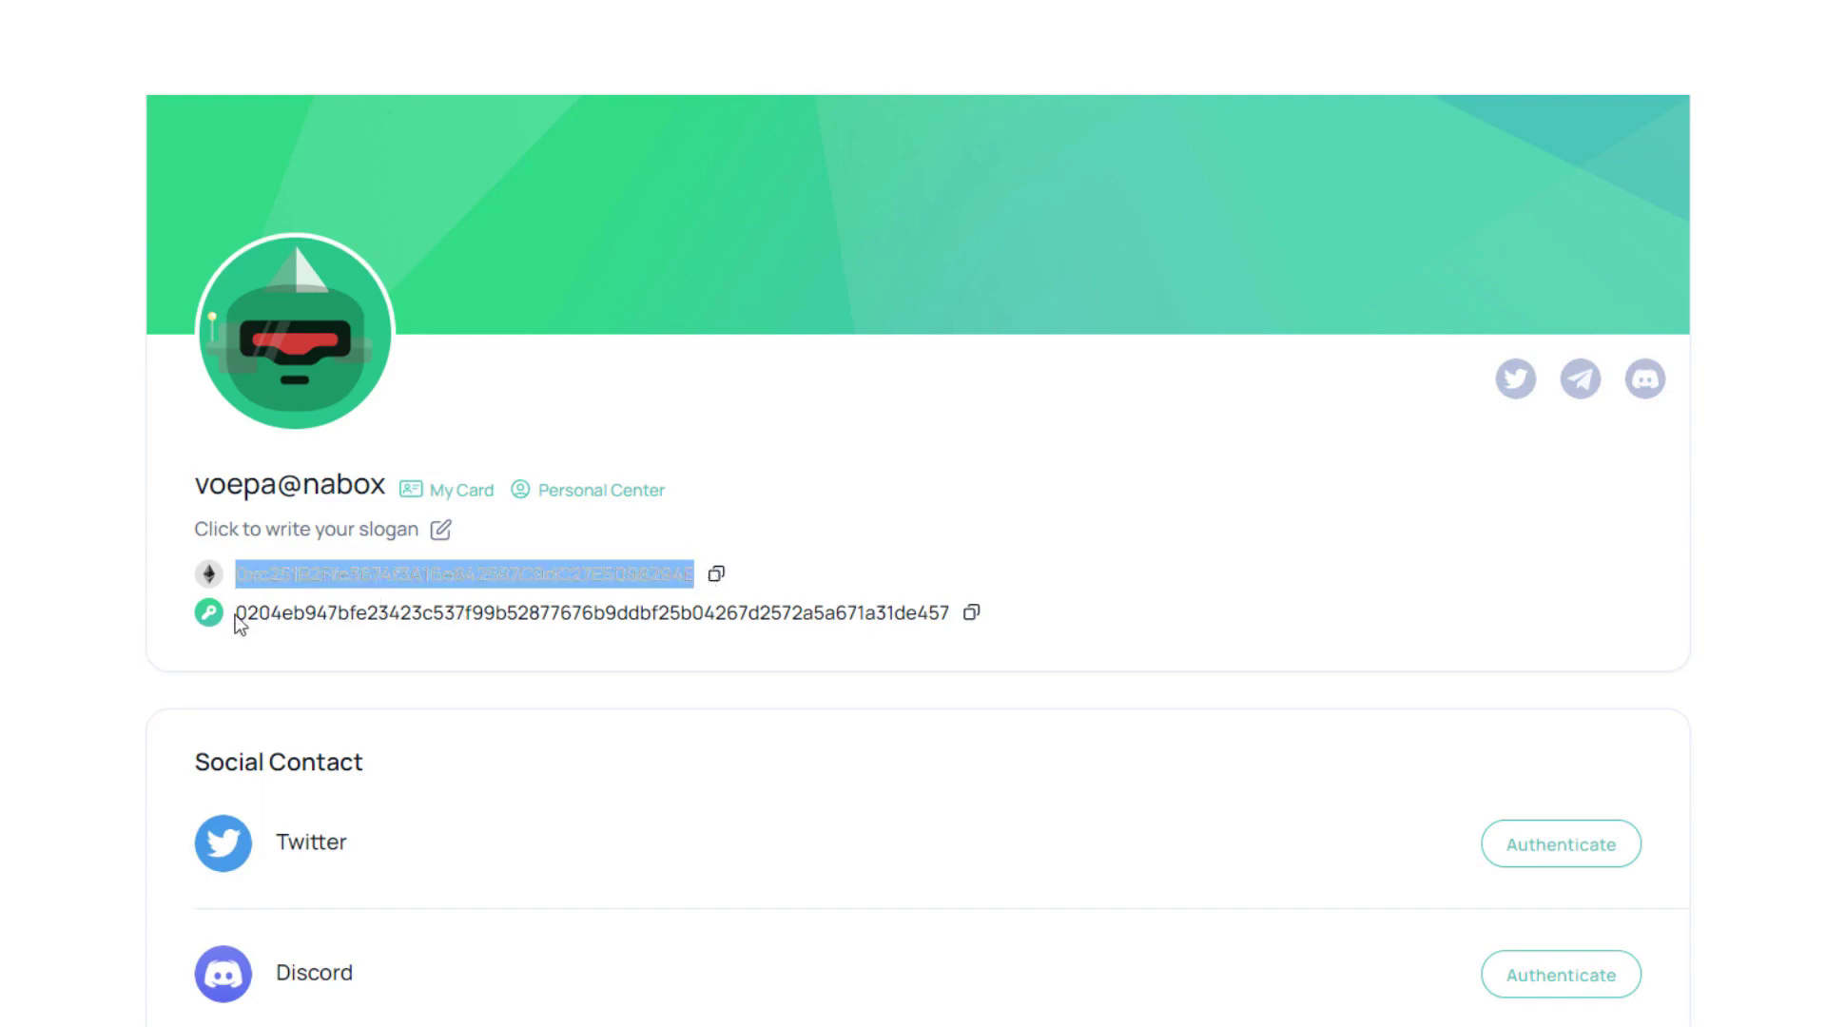
left_click_drag(236, 616, 657, 605)
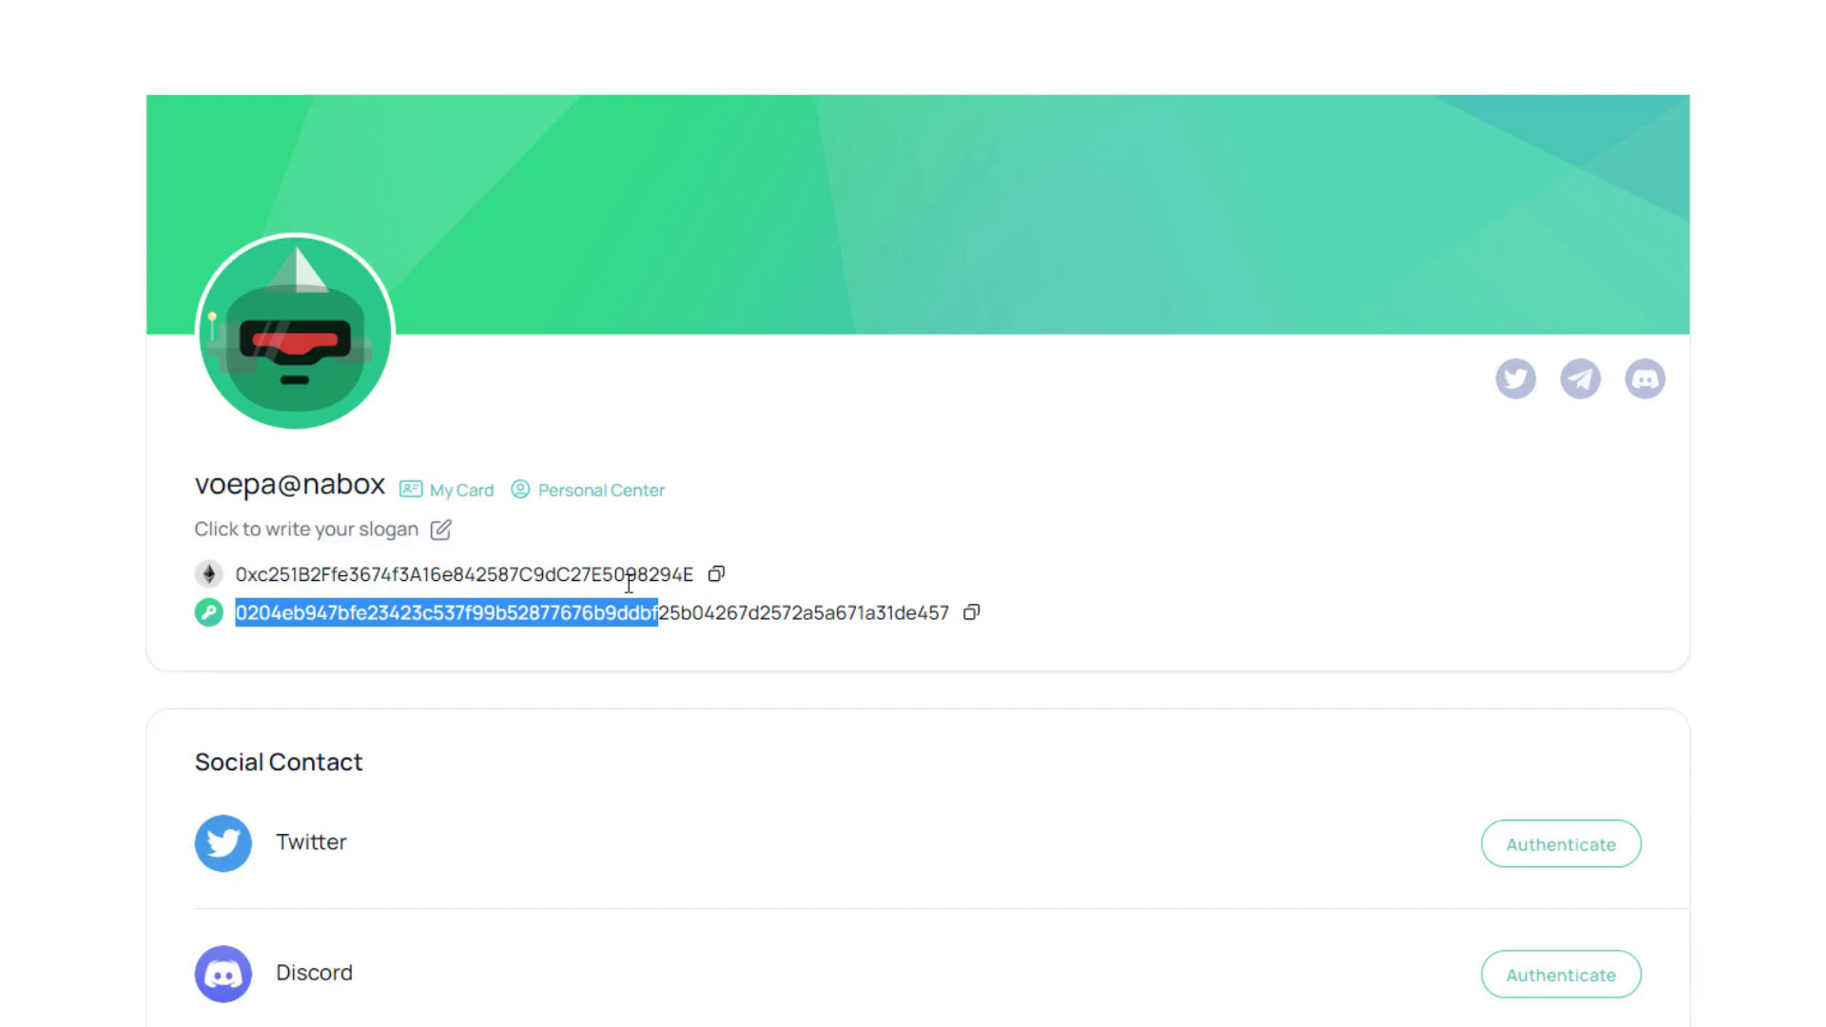
left_click(292, 344)
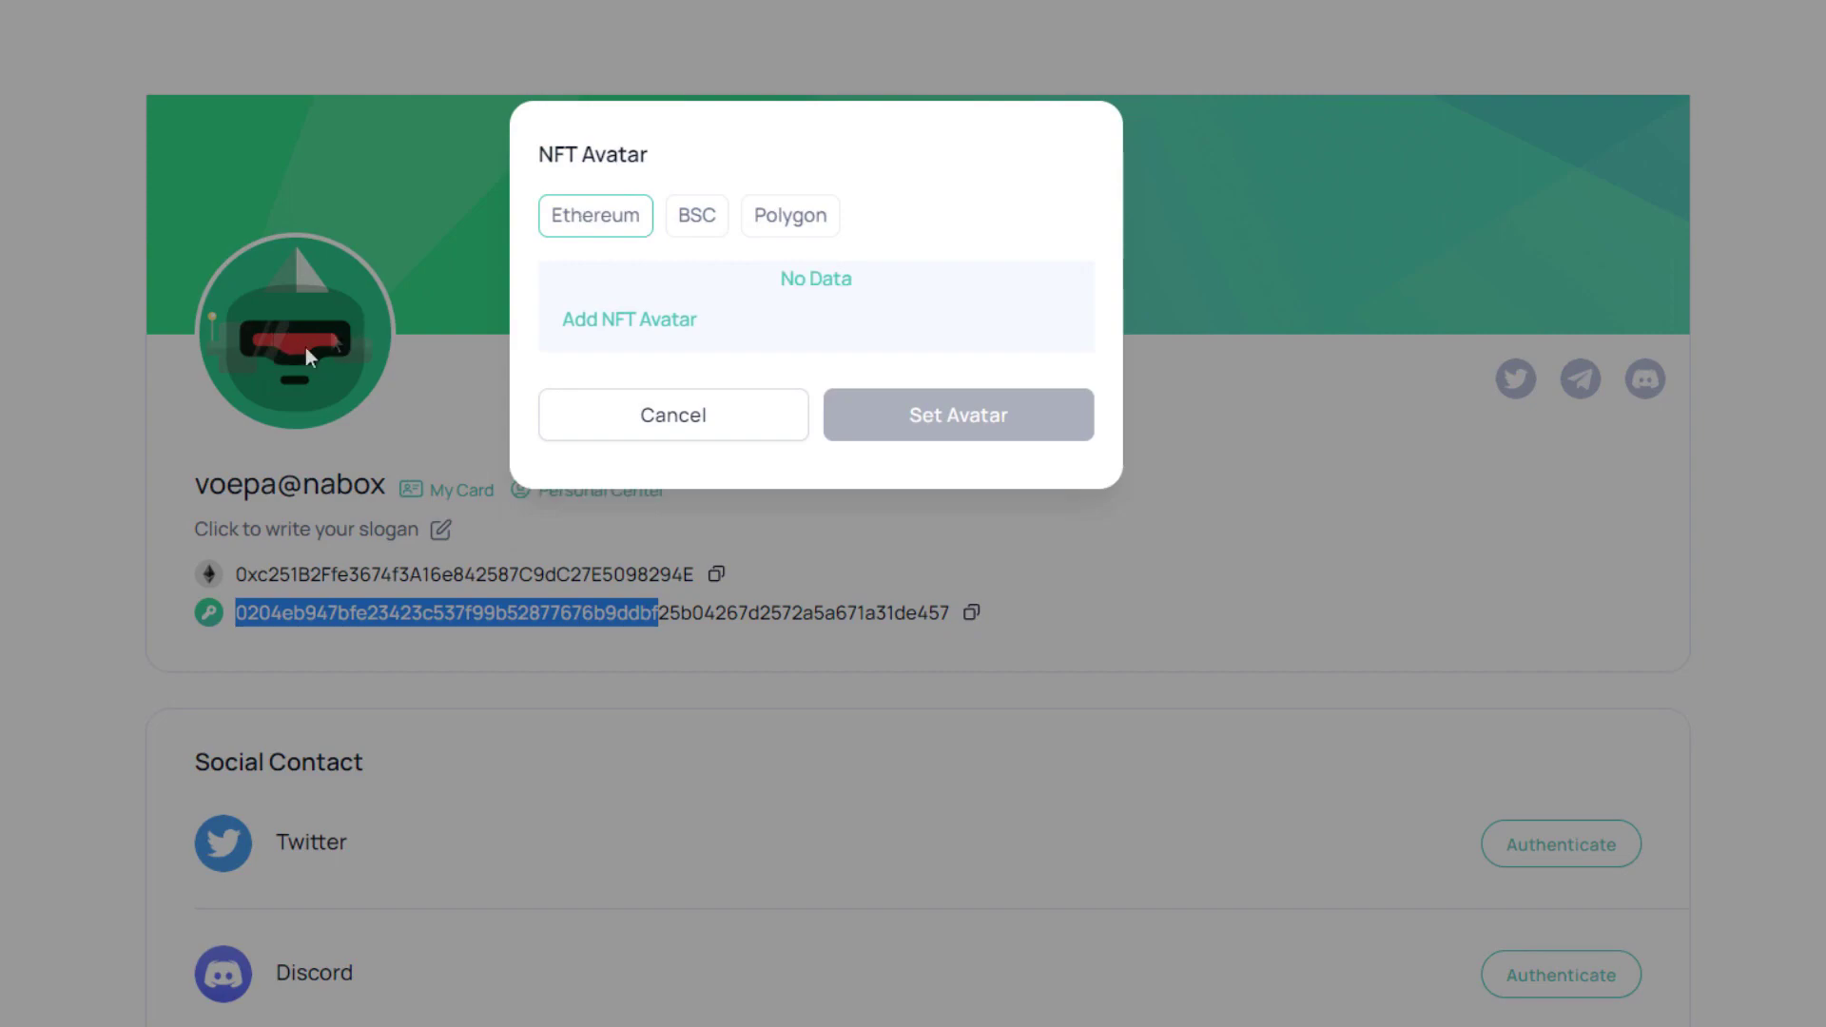
left_click(807, 321)
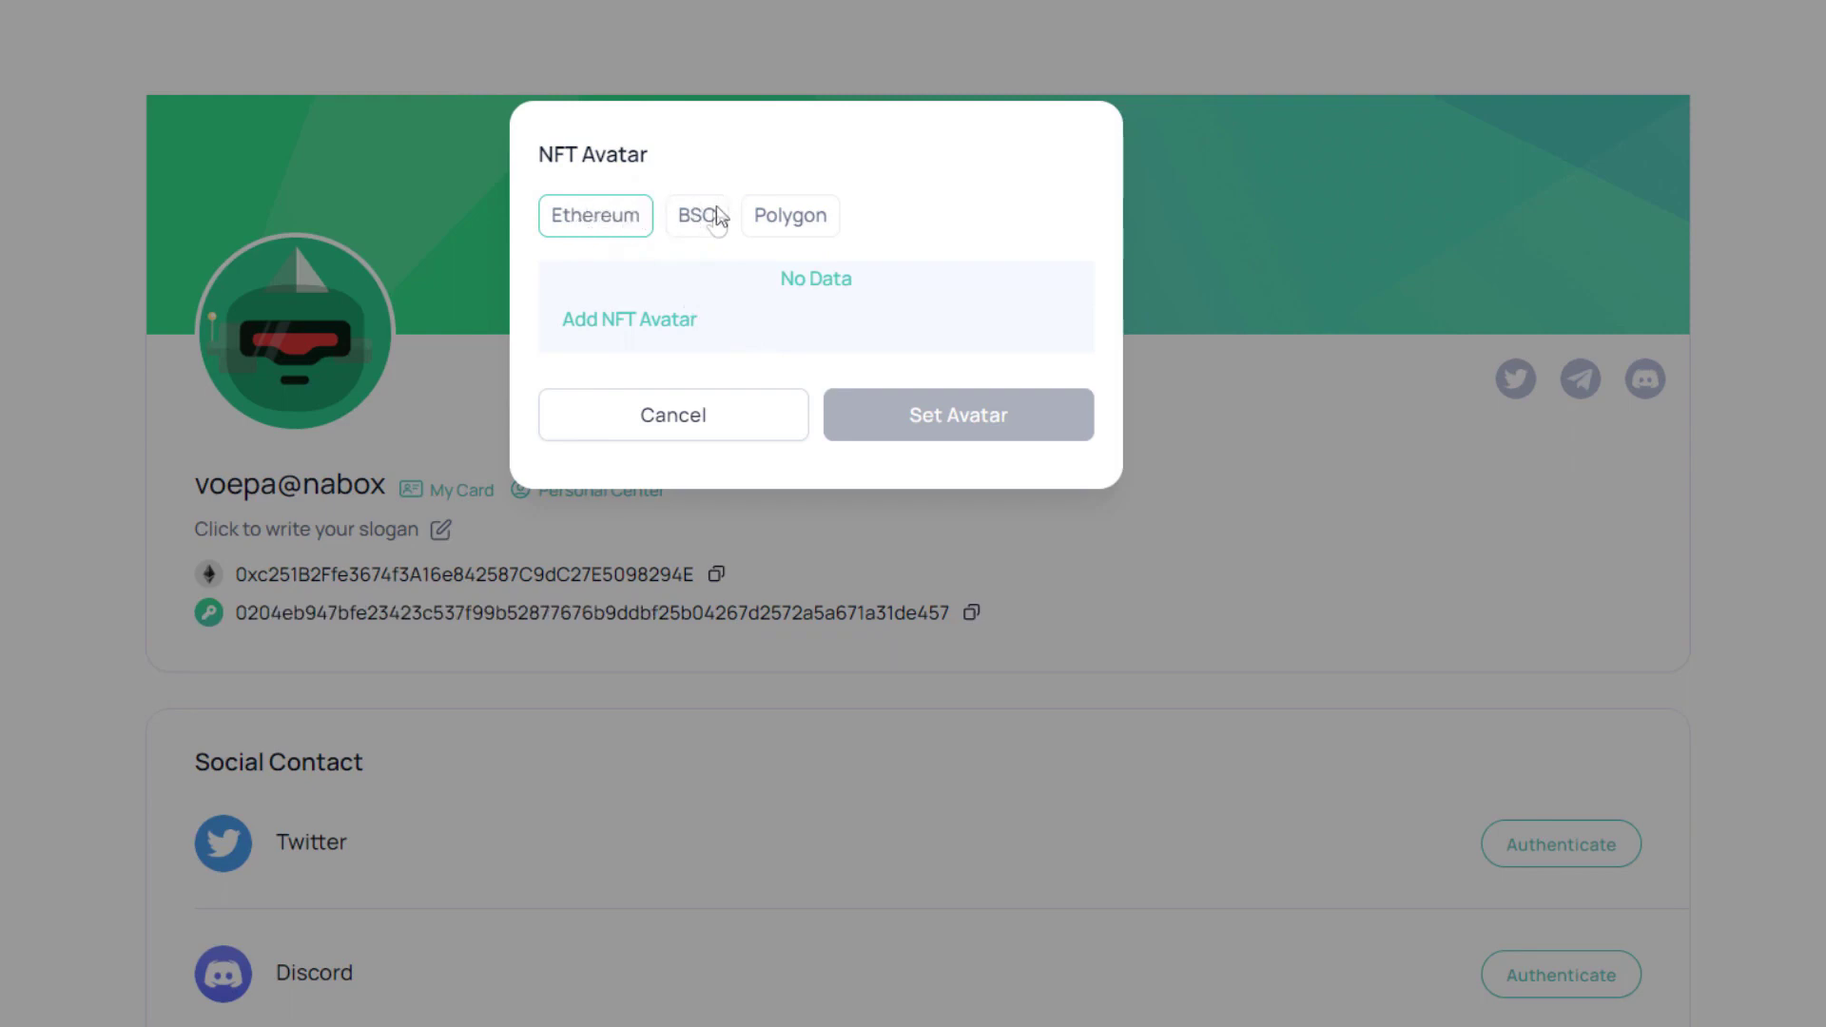
left_click(792, 215)
left_click(609, 324)
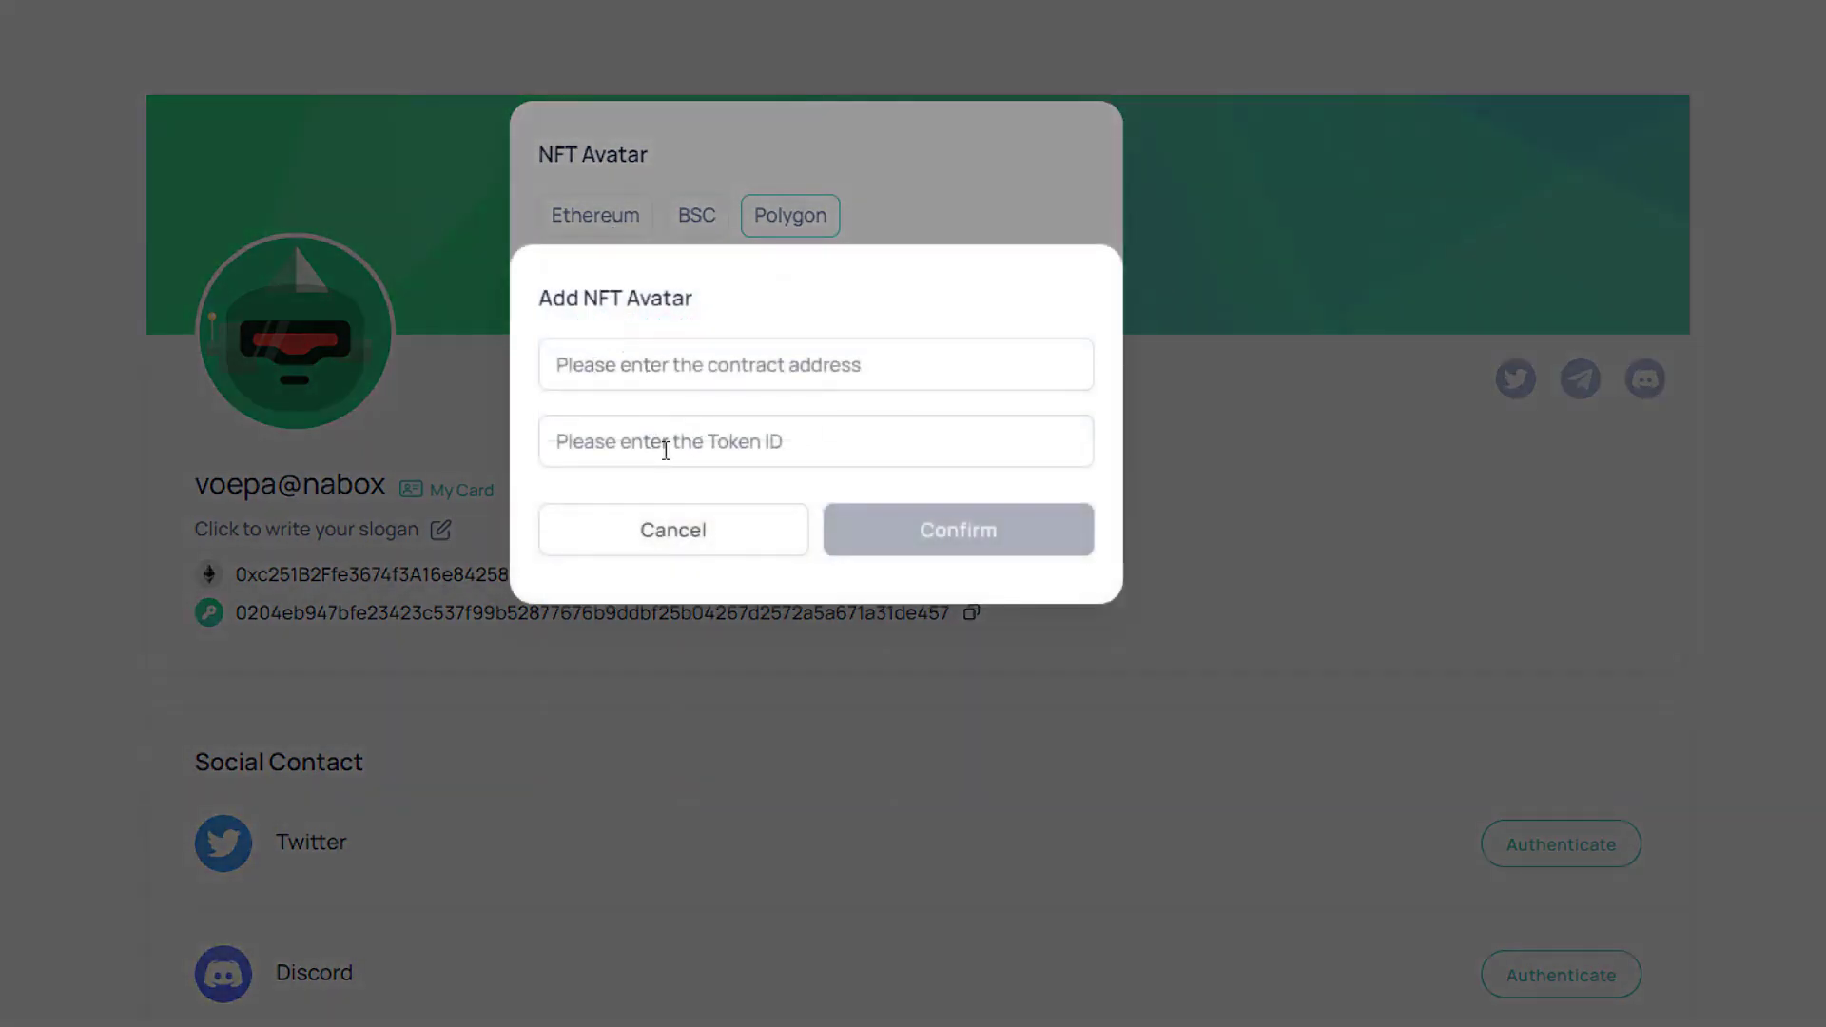
left_click(673, 530)
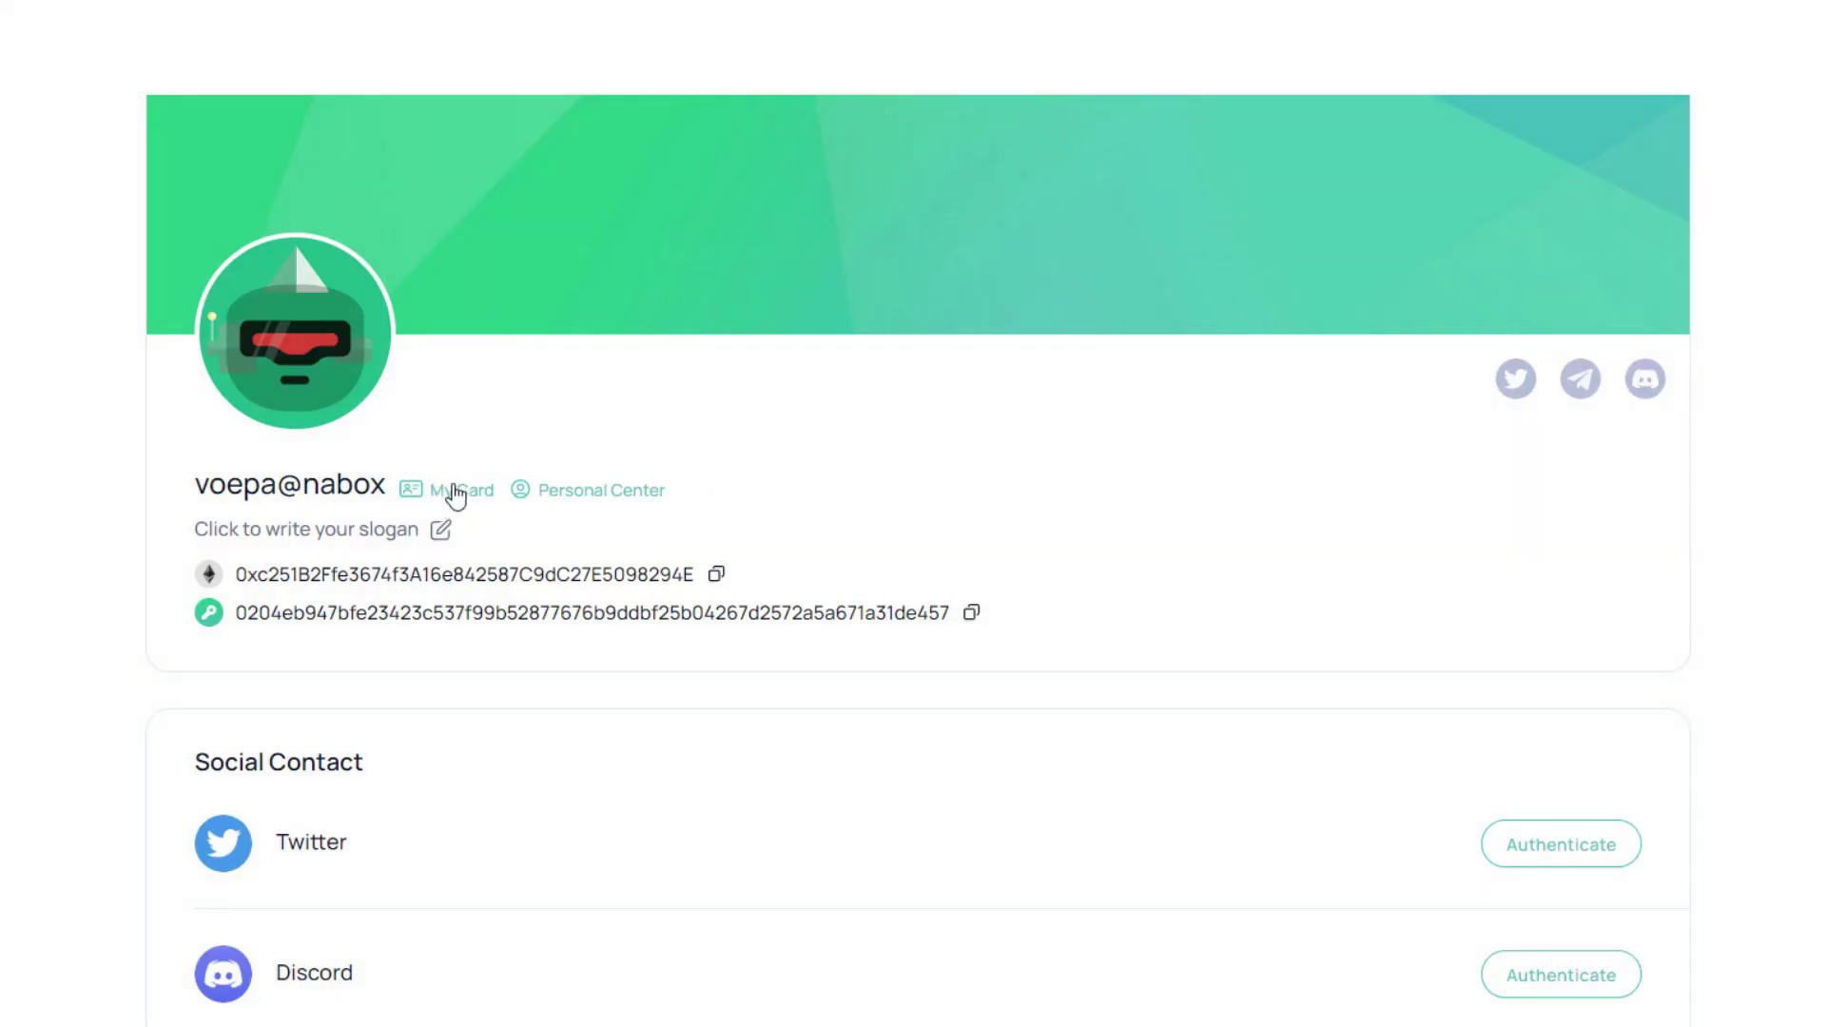
- Authenticate Twitter and authorize the Nabox ID app on Twitter's authorization page
left_click(456, 493)
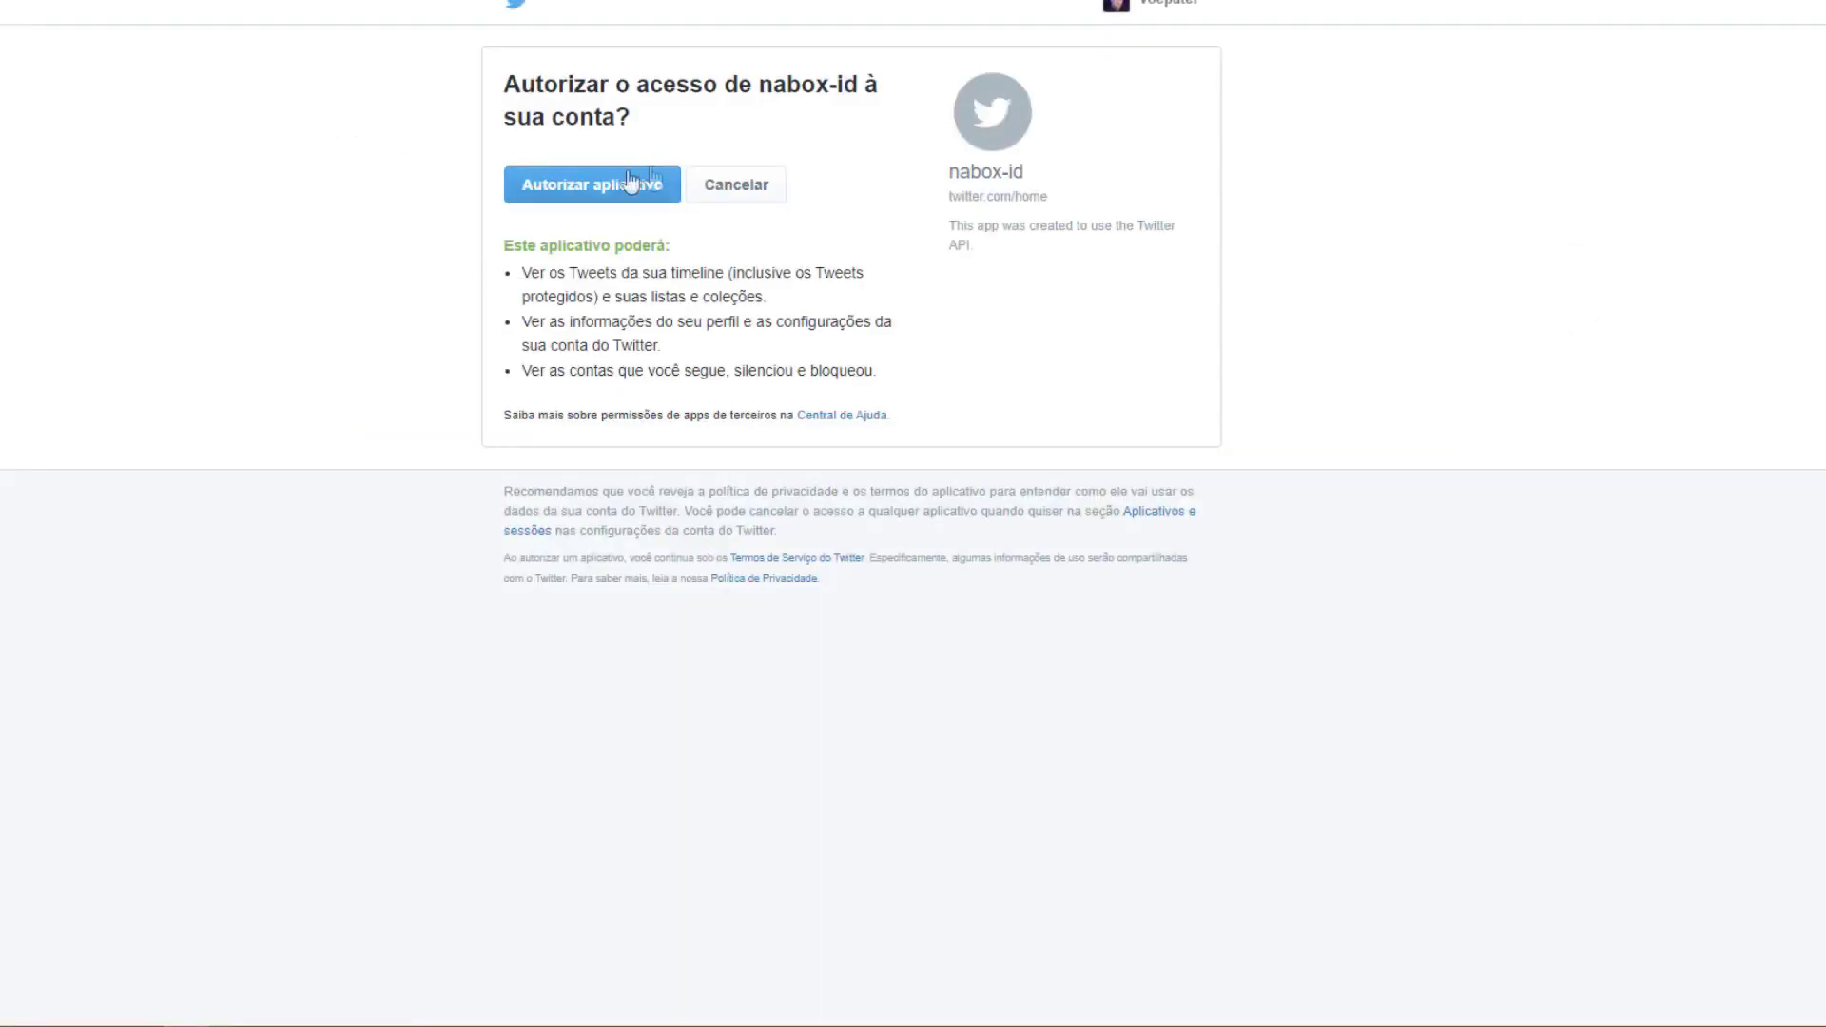
left_click(591, 187)
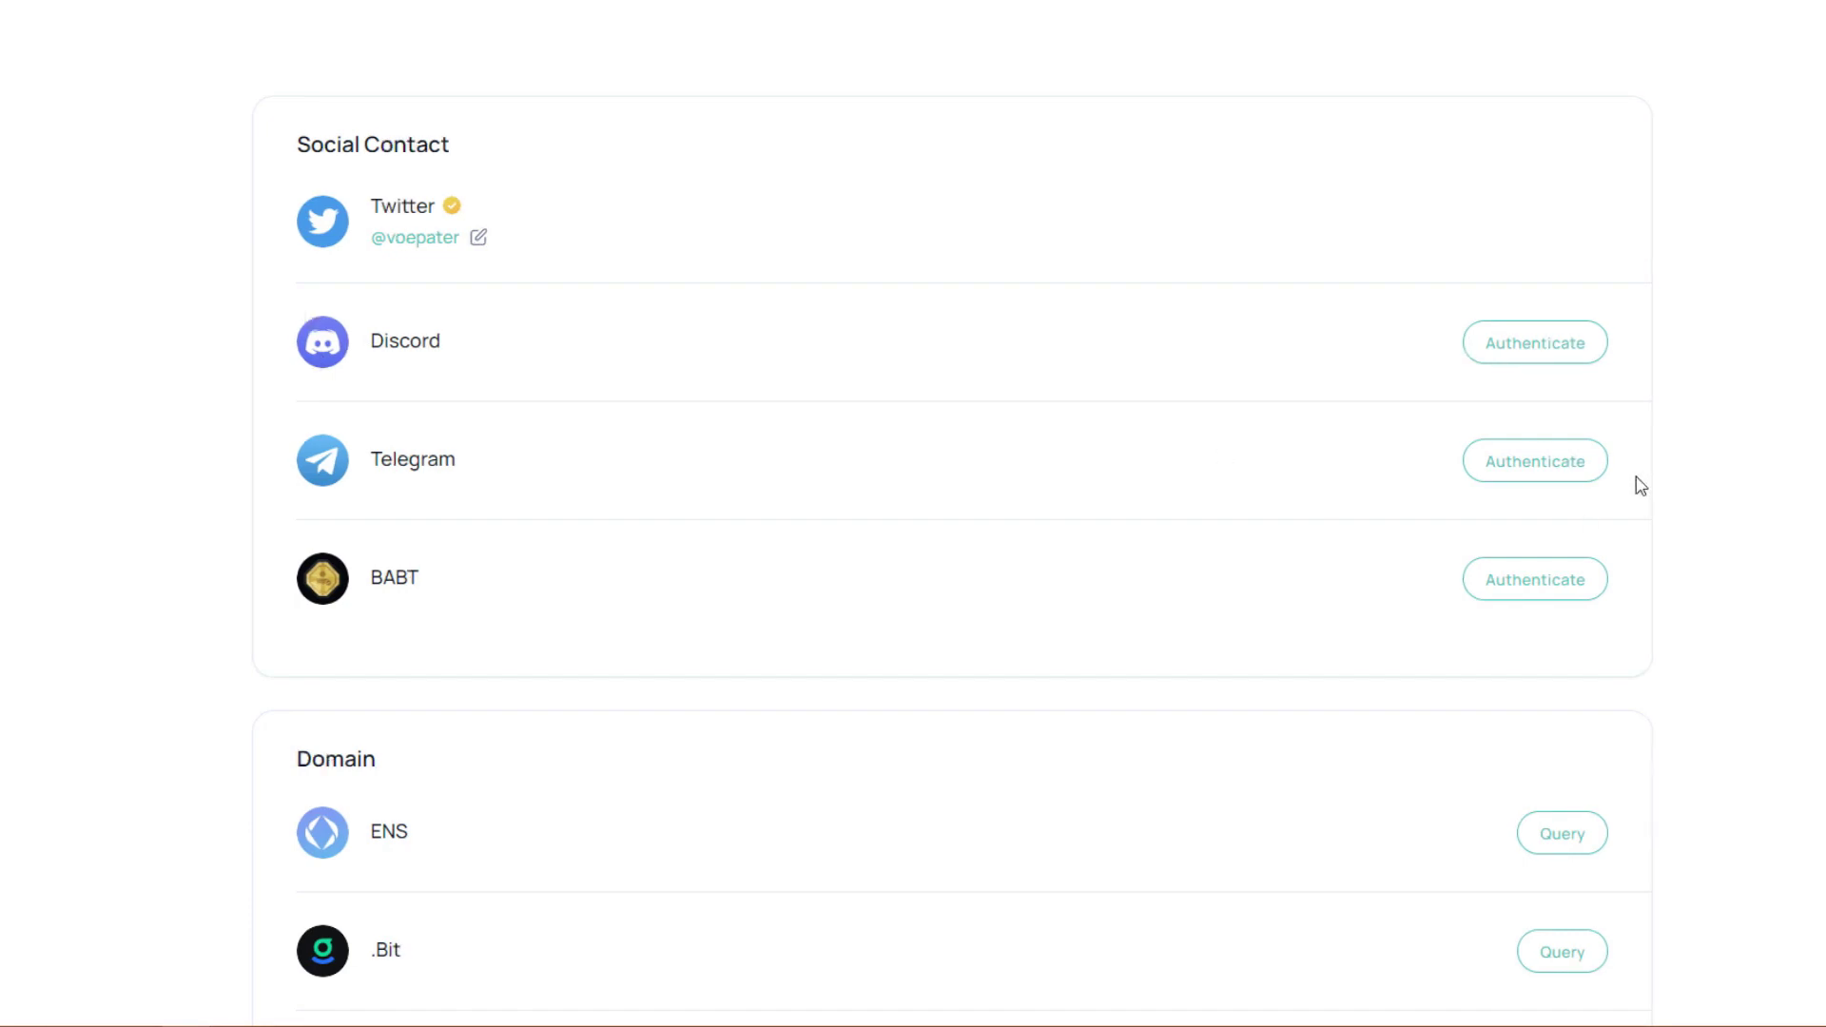
scroll(1760, 554, "down", 4)
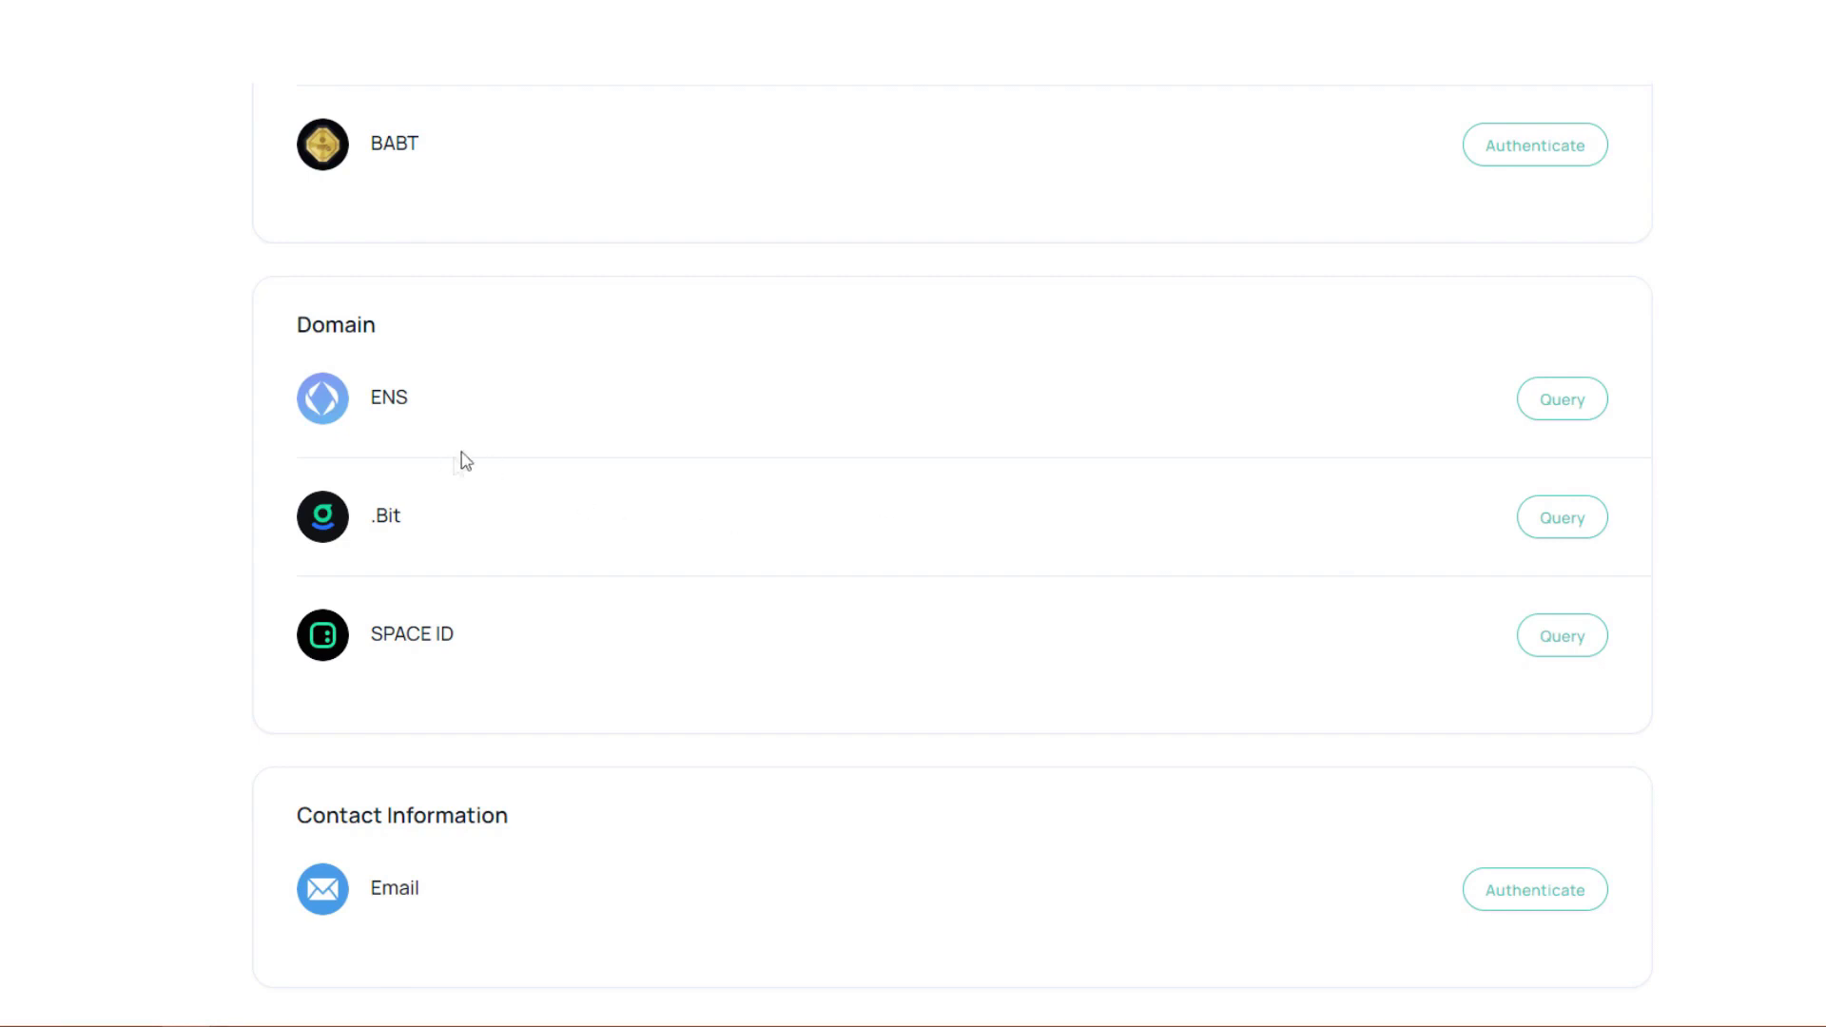
scroll(358, 330, "up", 2)
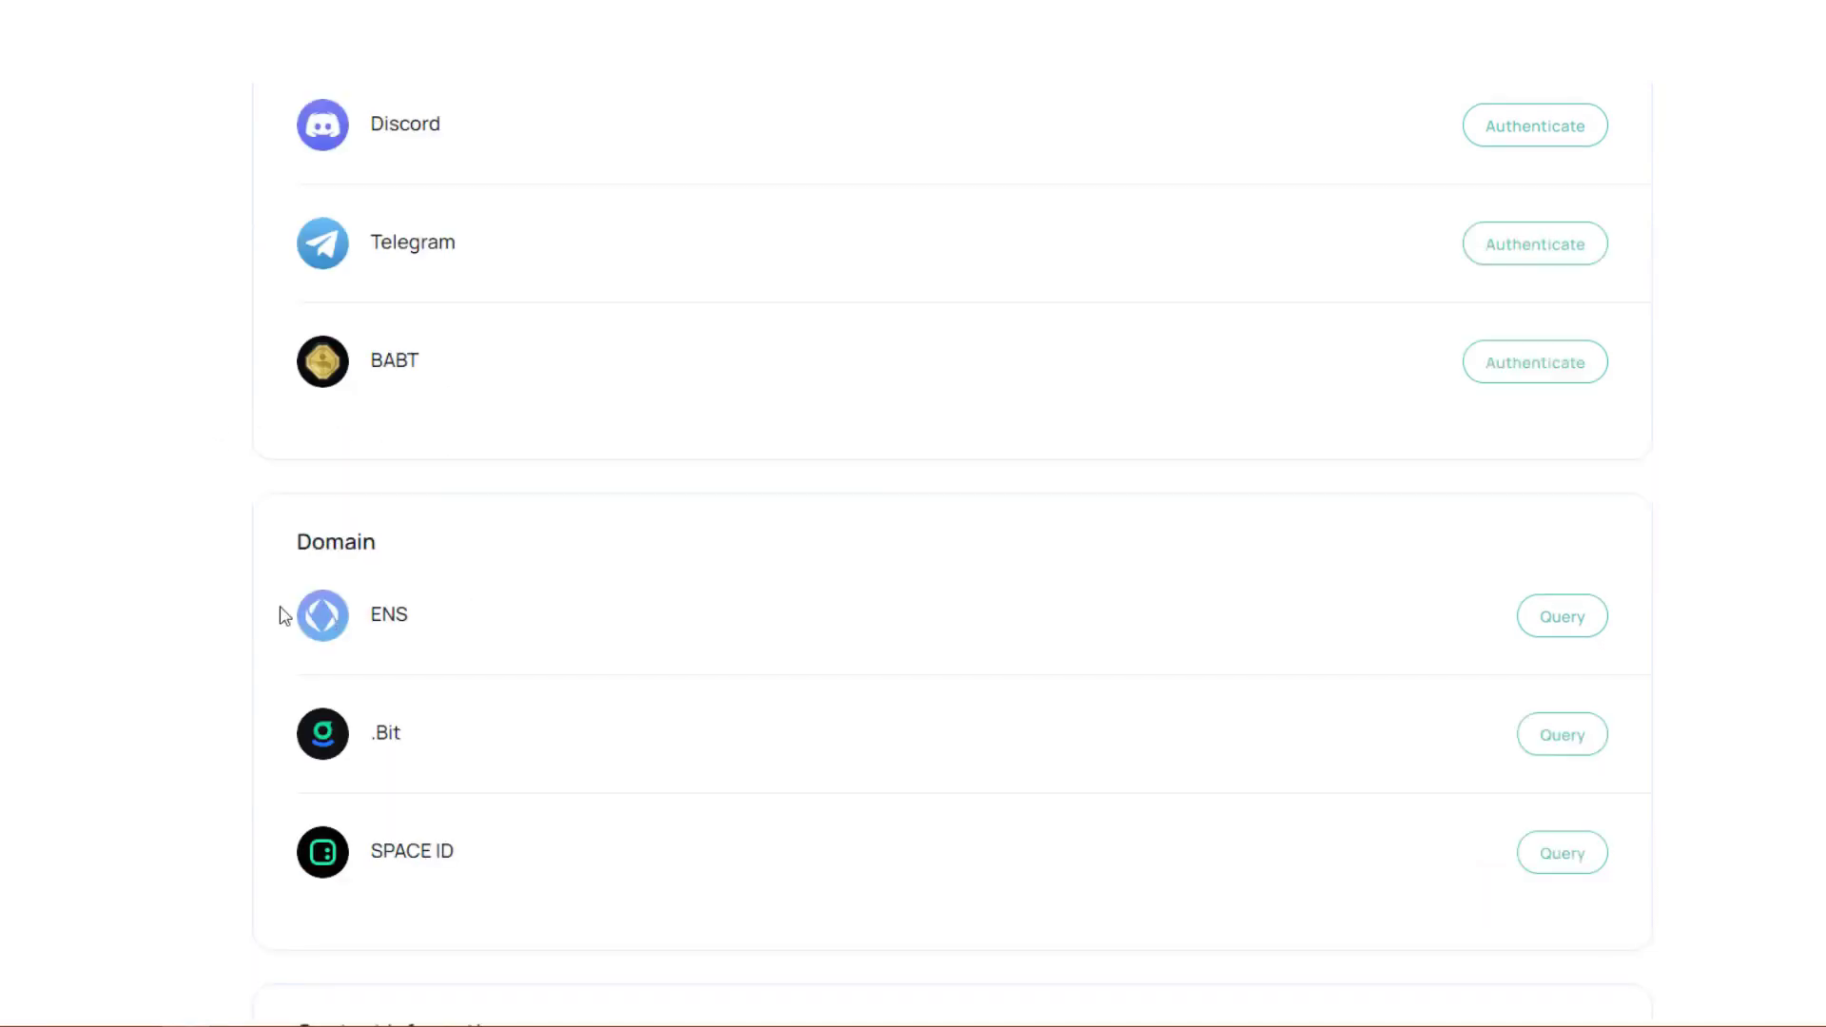
left_click(1561, 616)
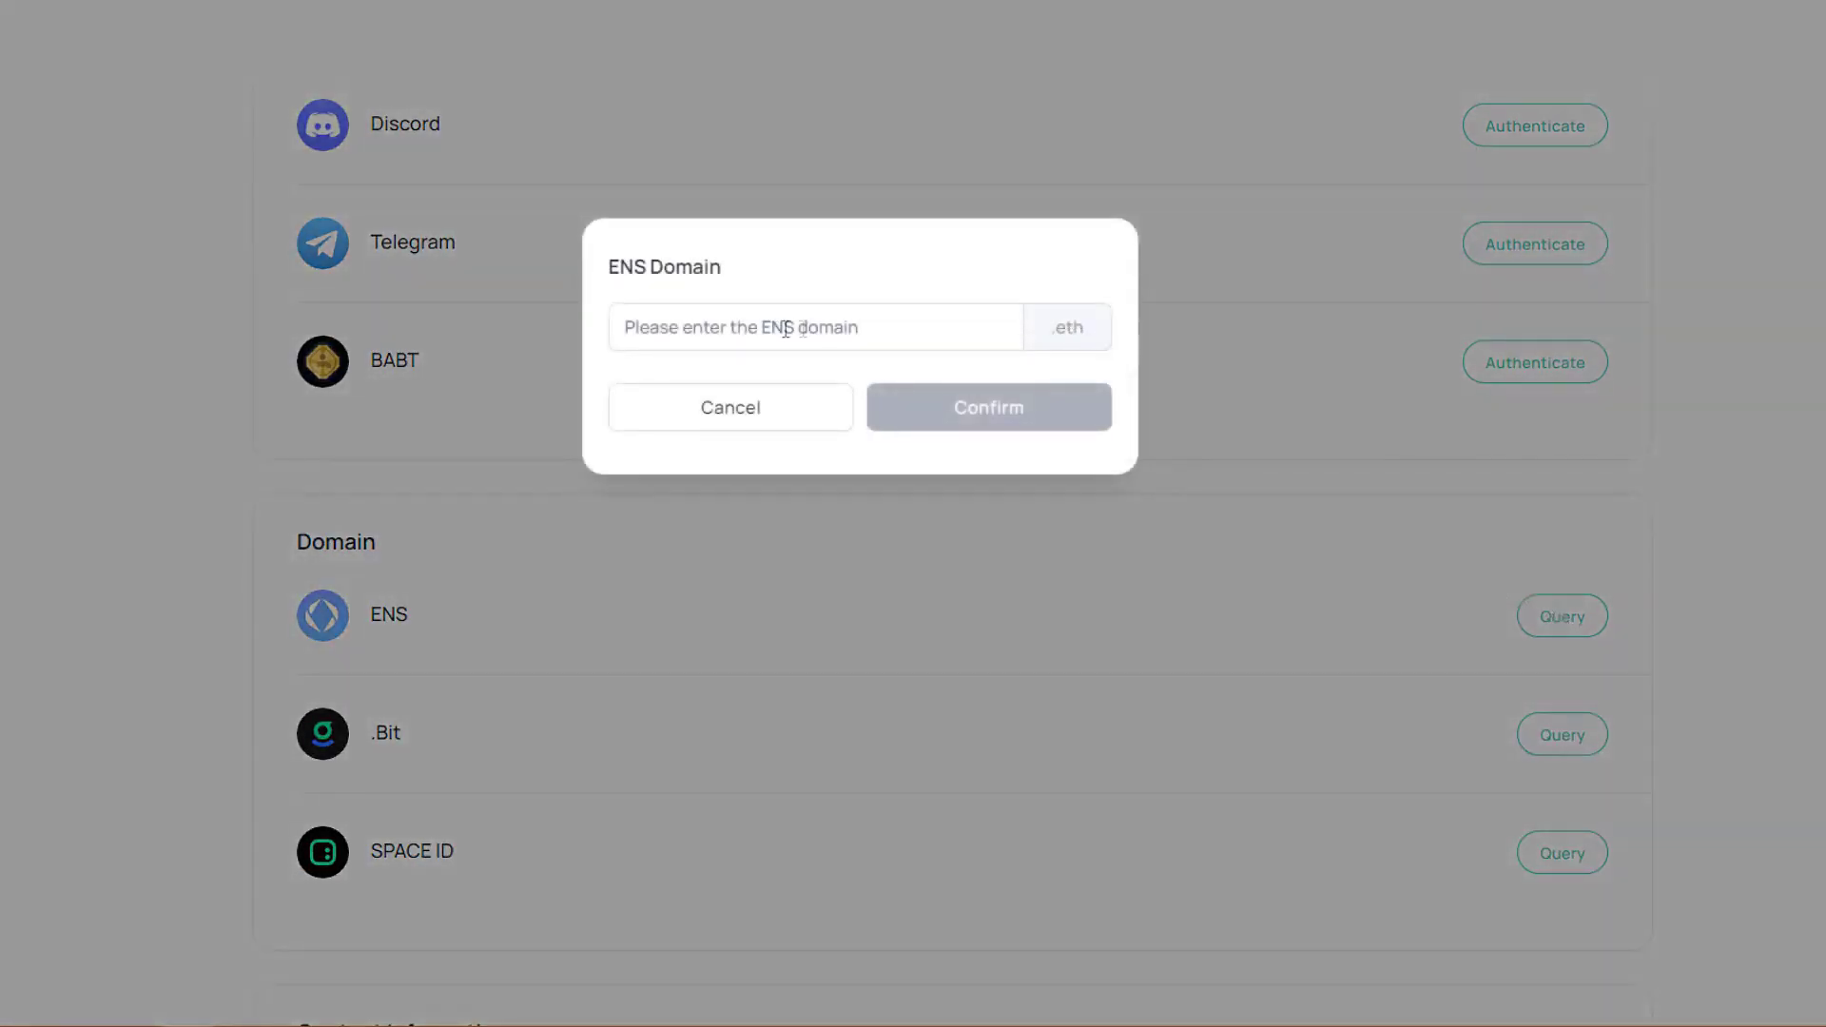
left_click(1497, 434)
scroll(987, 523, "down", 2)
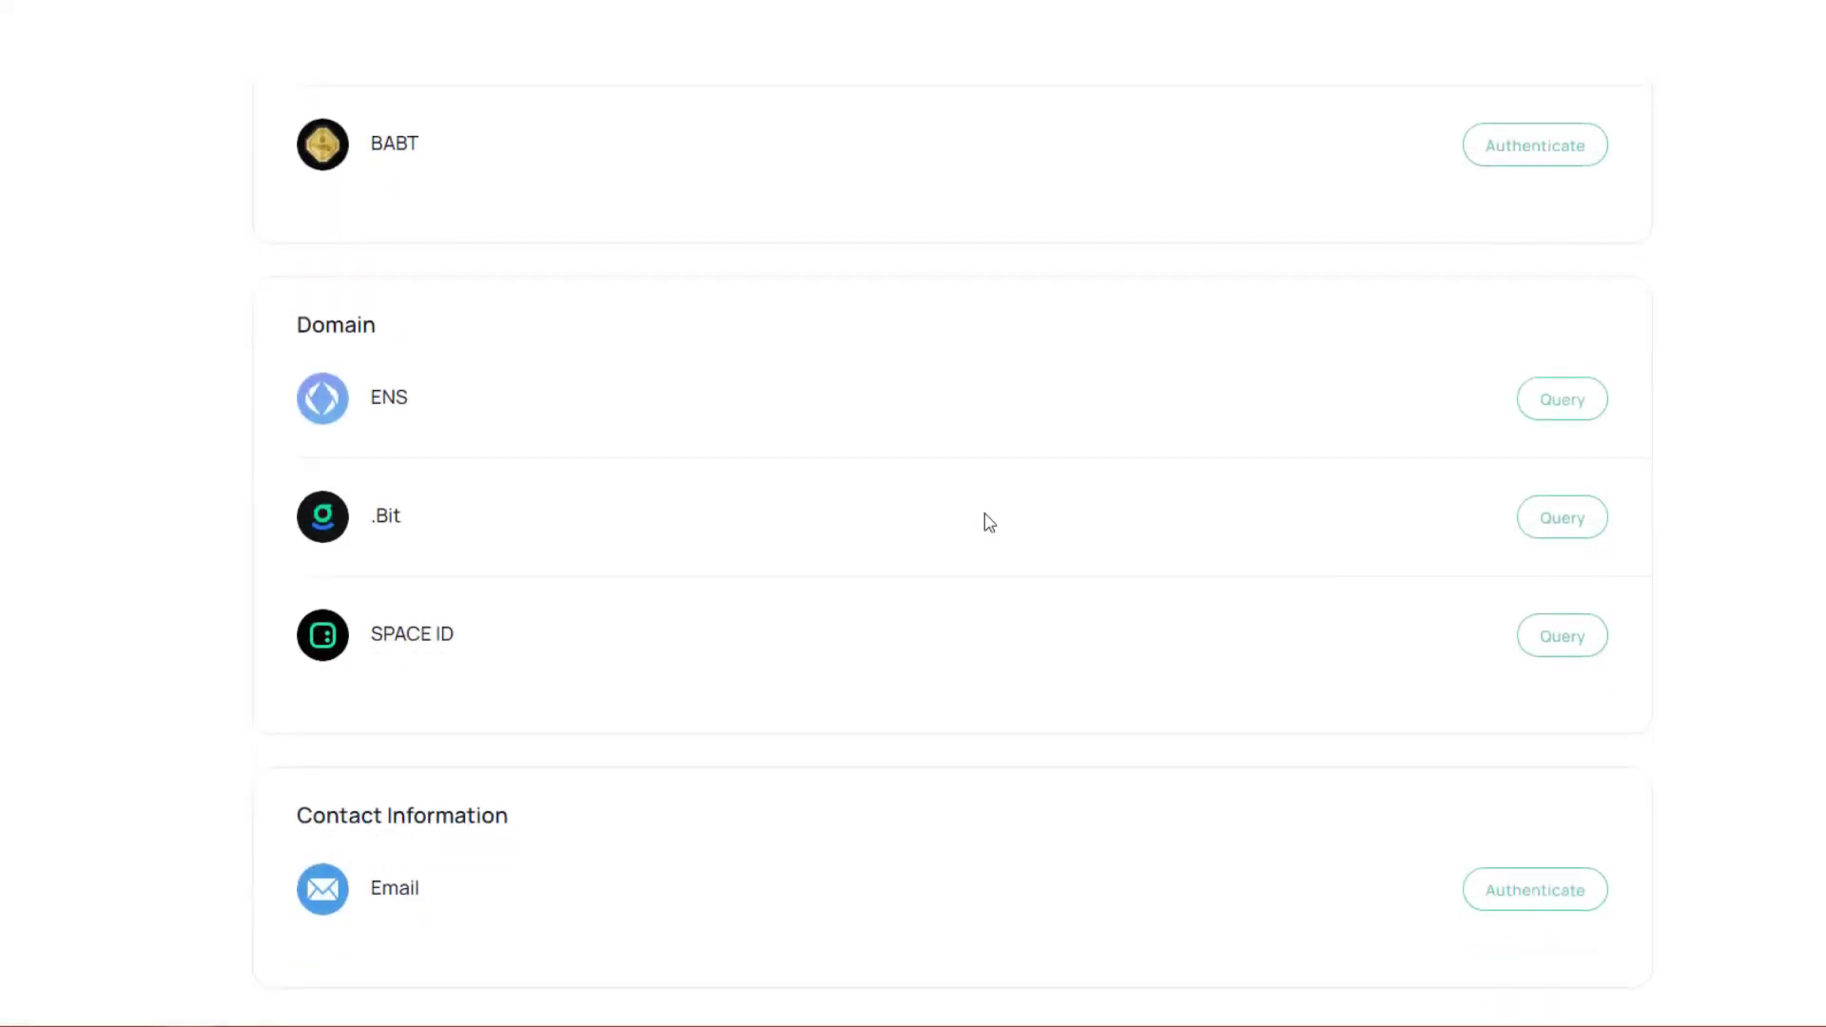
left_click(1567, 520)
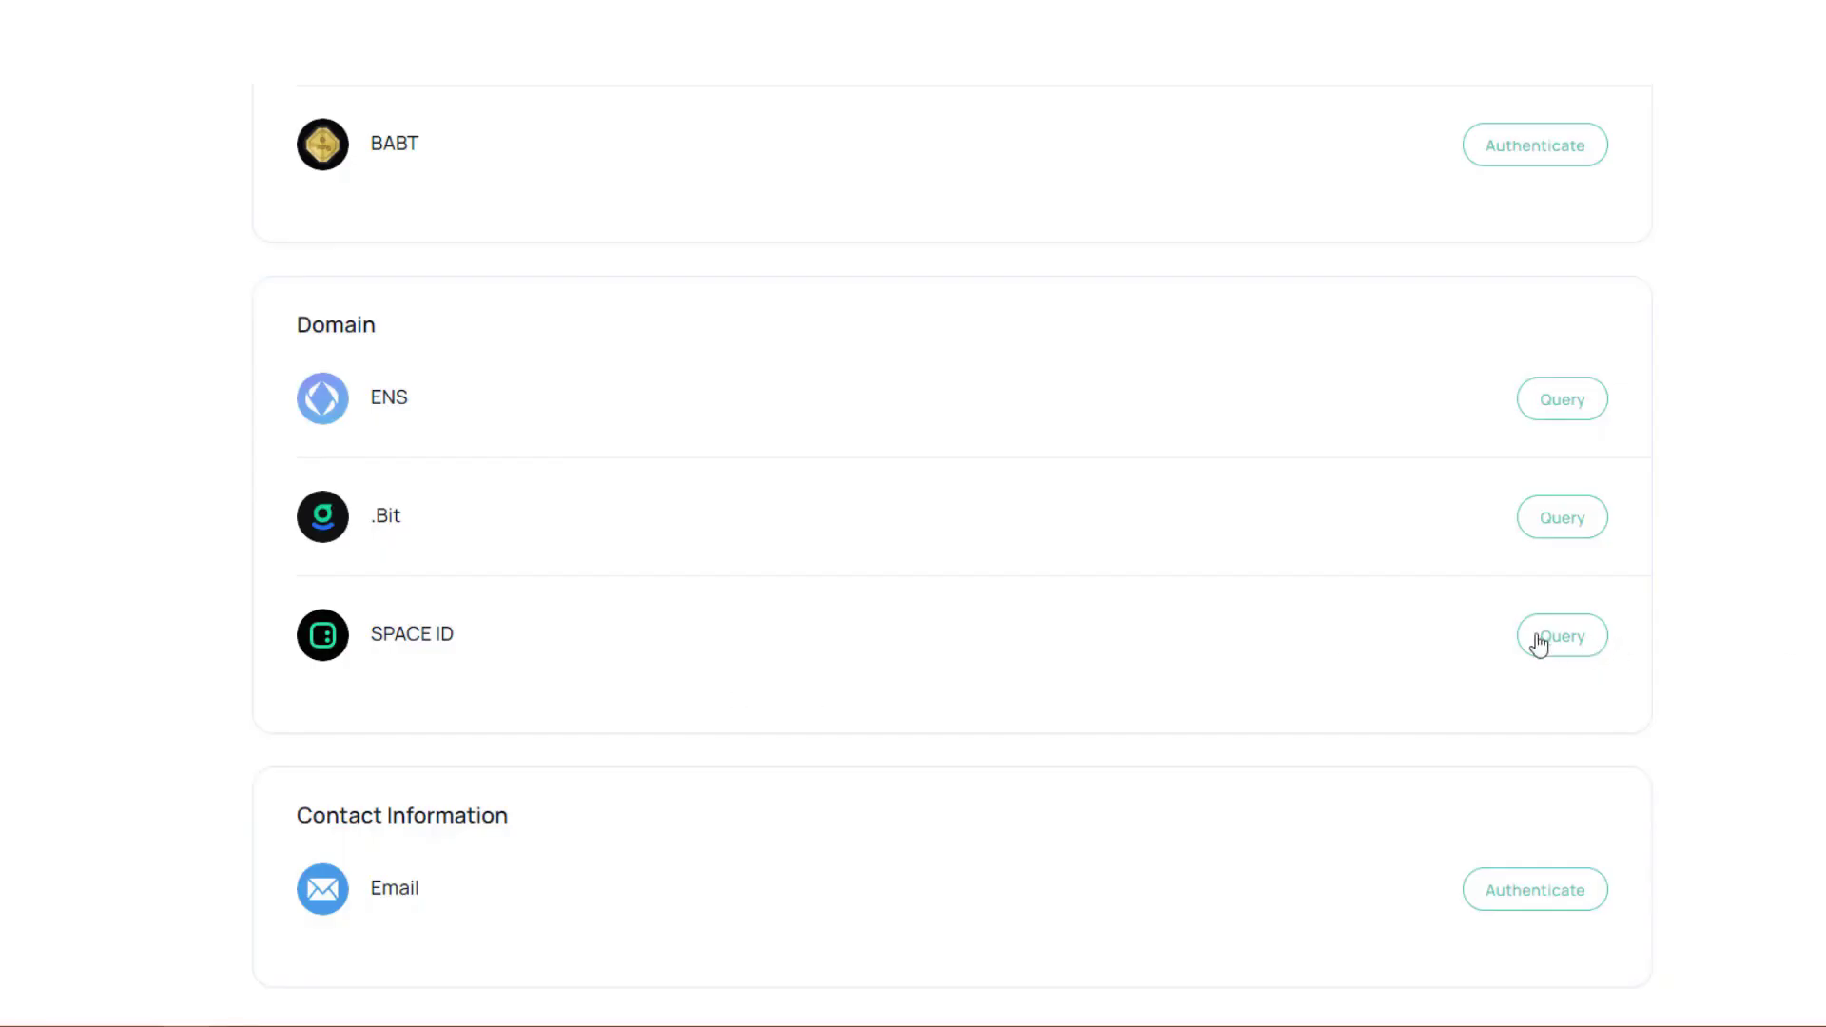
left_click(1534, 635)
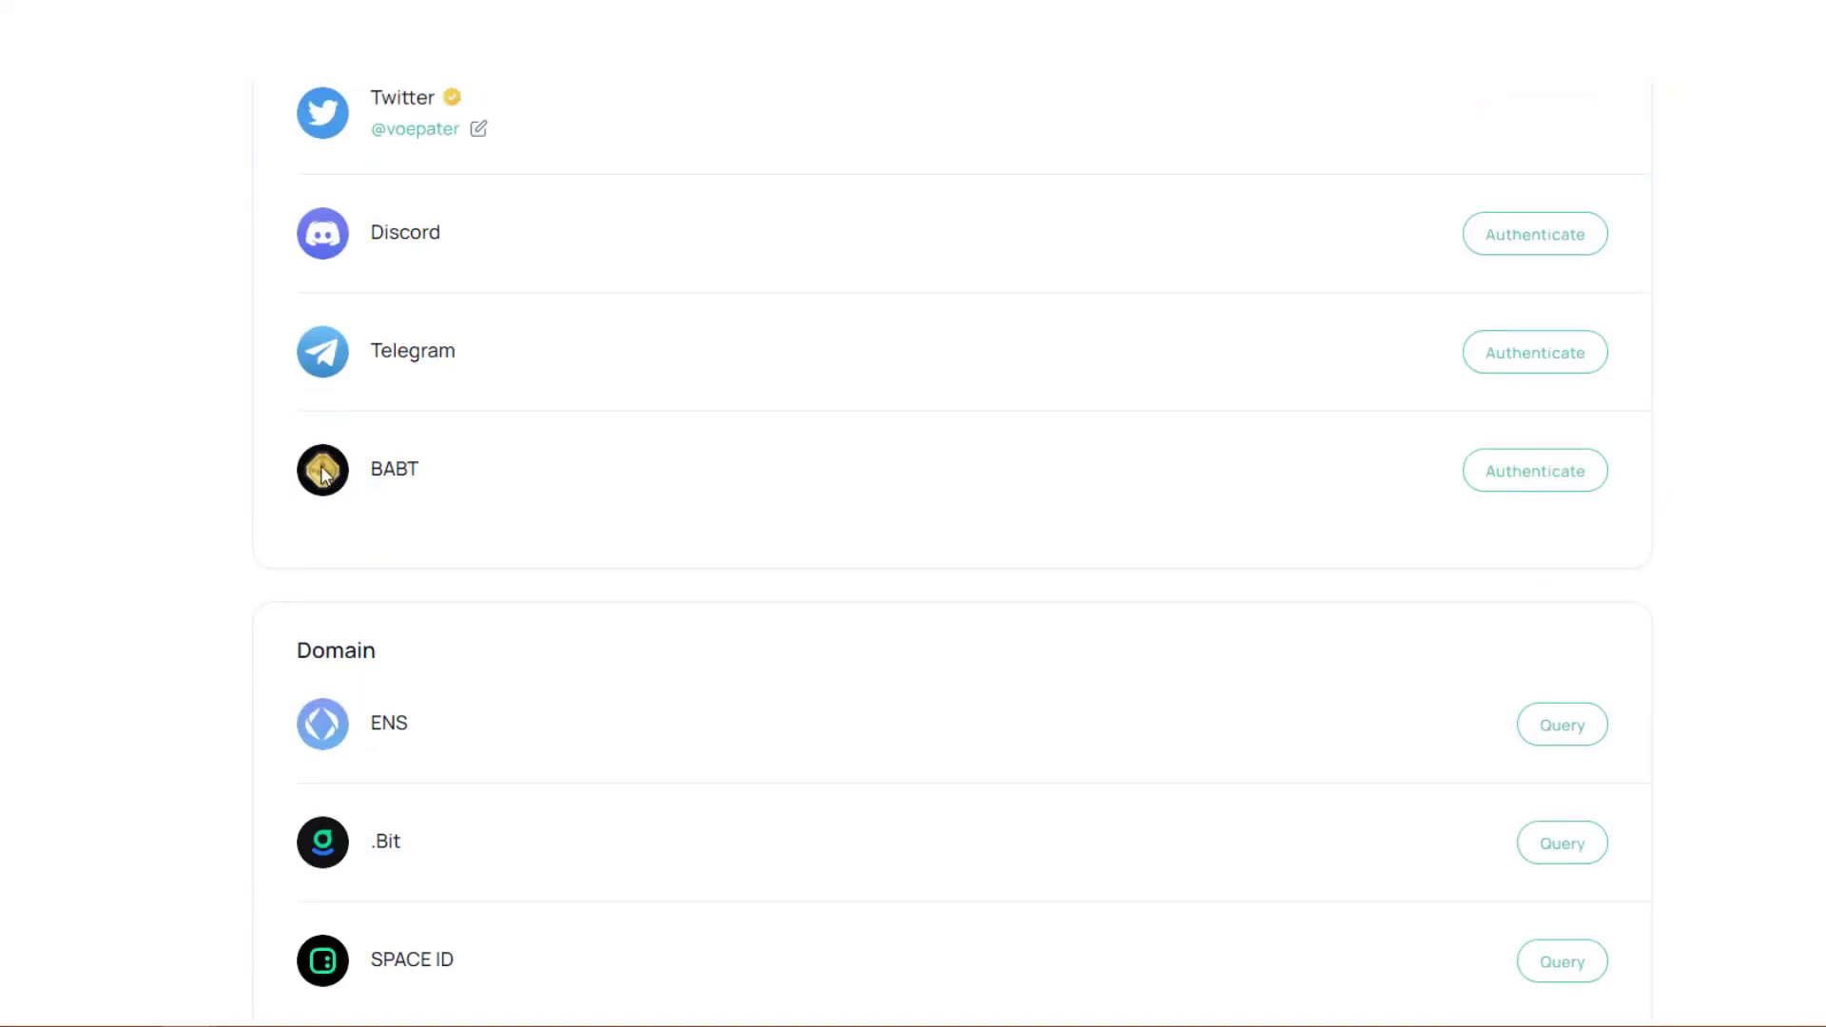
scroll(359, 467, "down", 7)
- Enter the email address and its verification code, then save the verified email
left_click(1537, 571)
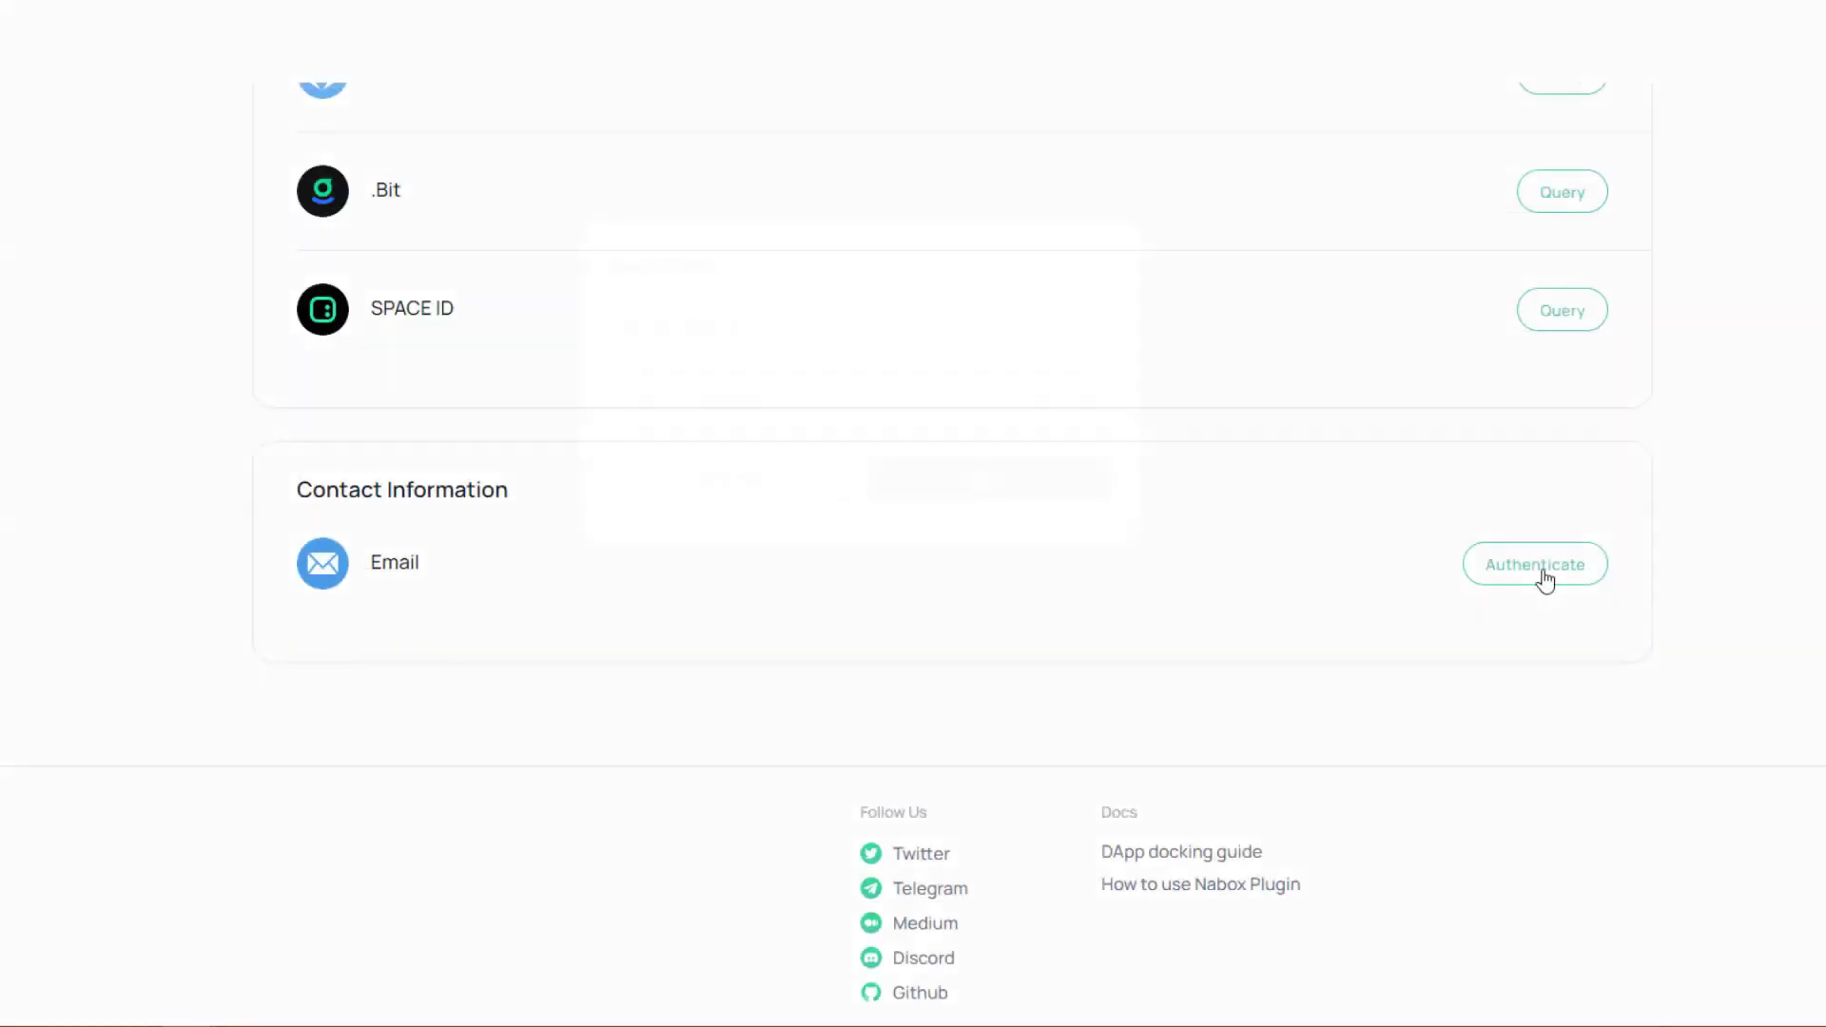
left_click(789, 326)
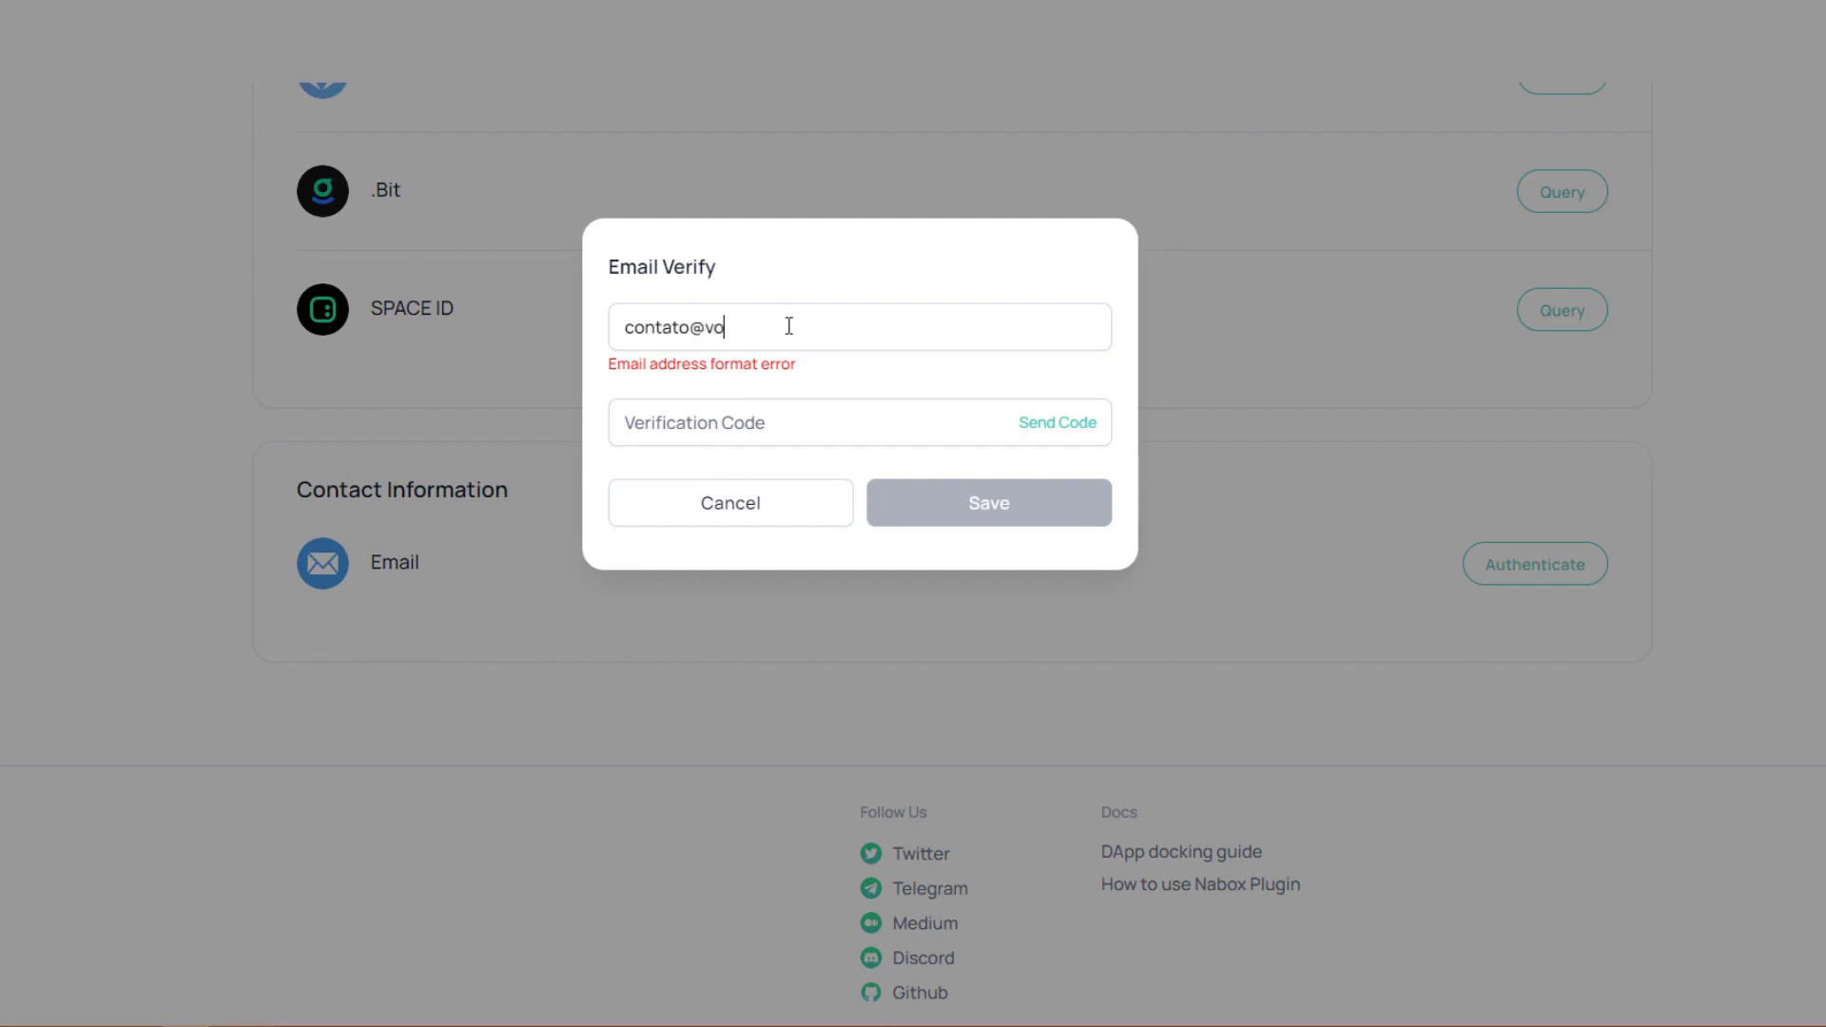
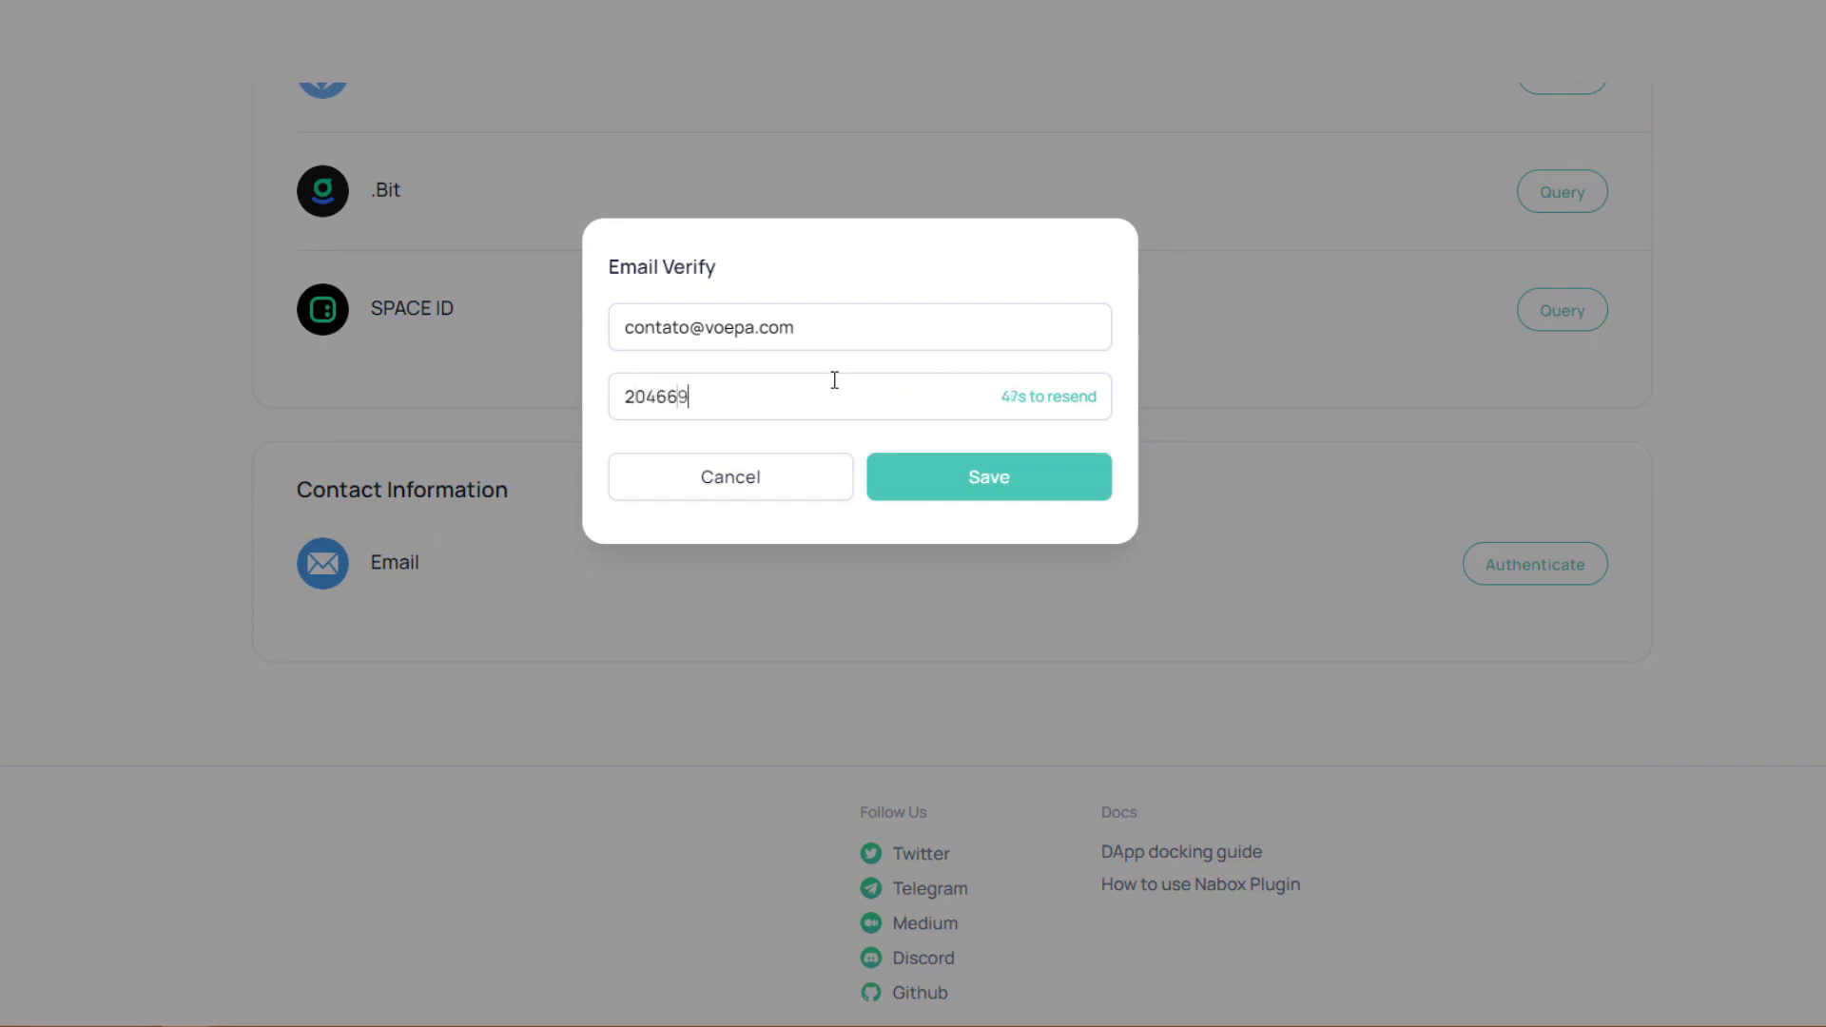
left_click(971, 474)
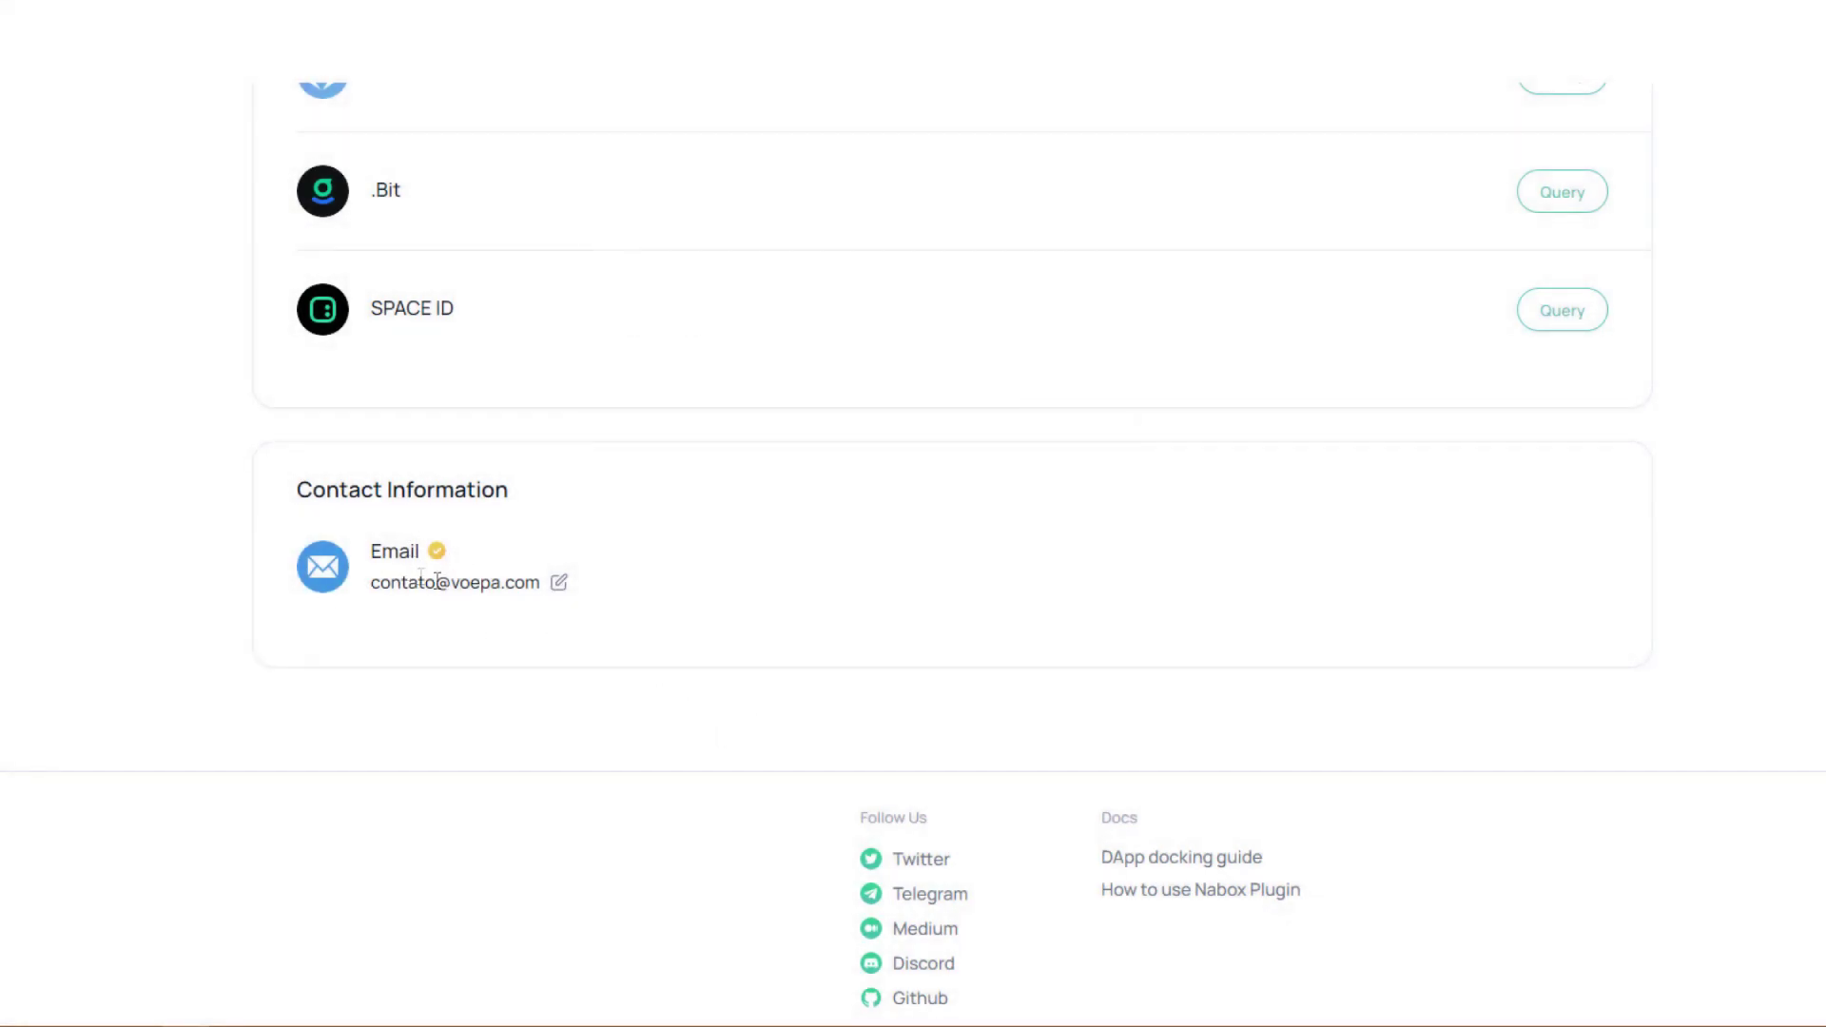
scroll(1087, 672, "up", 15)
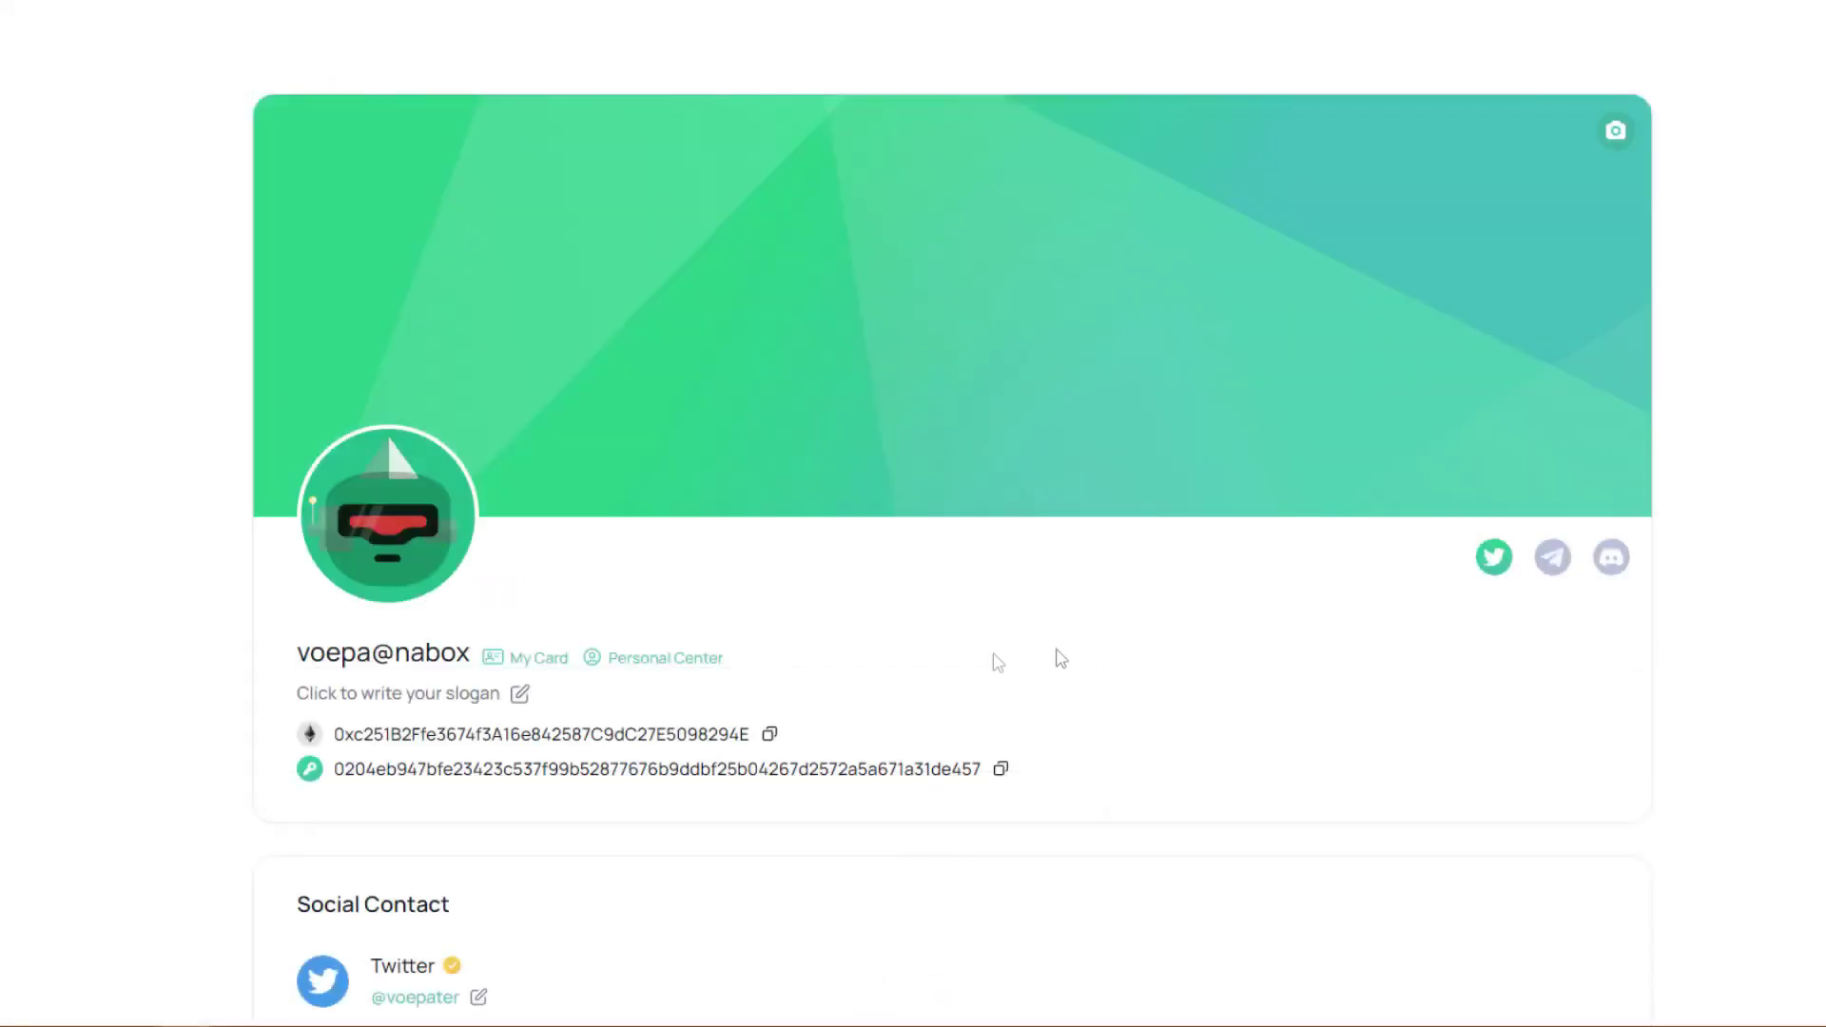
- Open the voepa@nabox ID card preview with its QR code and linked Twitter handle
left_click(523, 670)
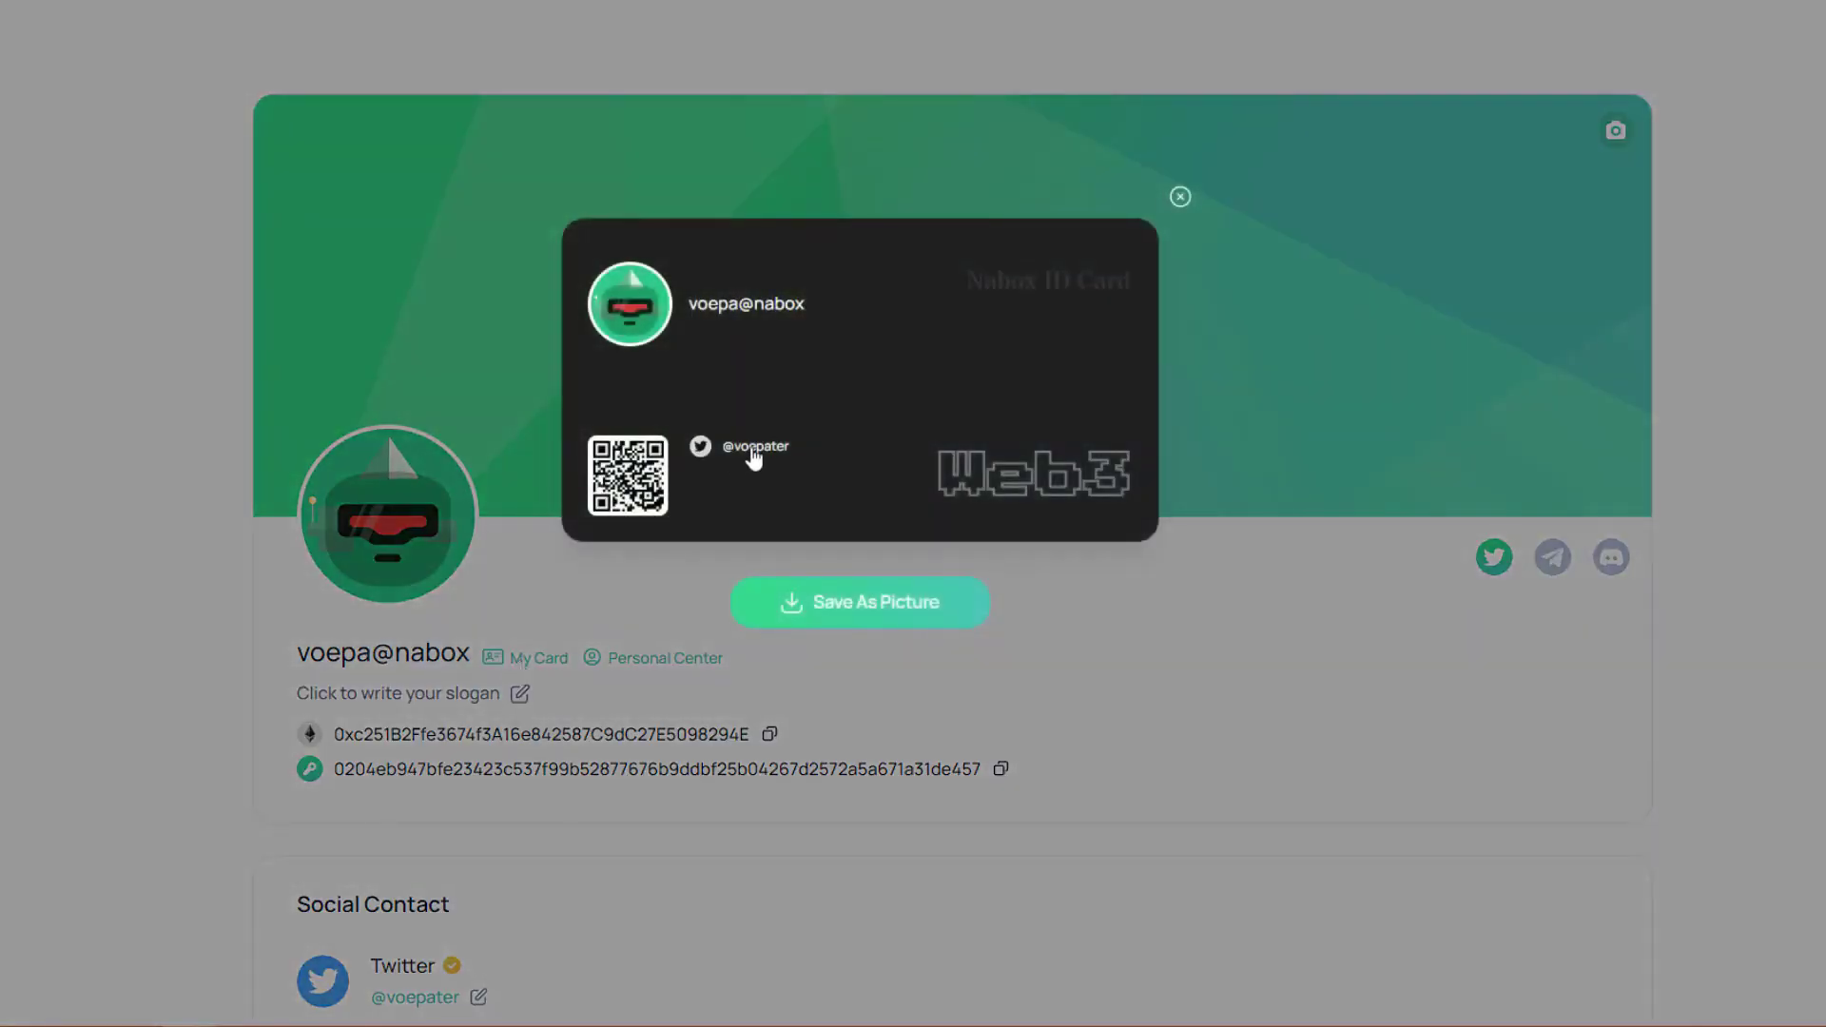